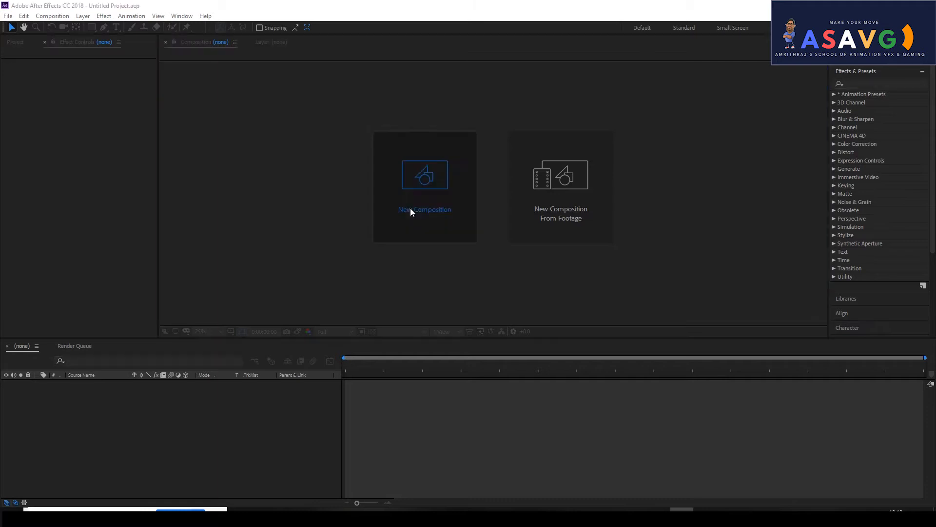
# Create a new composition named GRAPH EDITOR
pyautogui.click(466, 106)
pyautogui.doubleClick(466, 106)
pyautogui.press('BackSpace')
pyautogui.write('GRAPH')
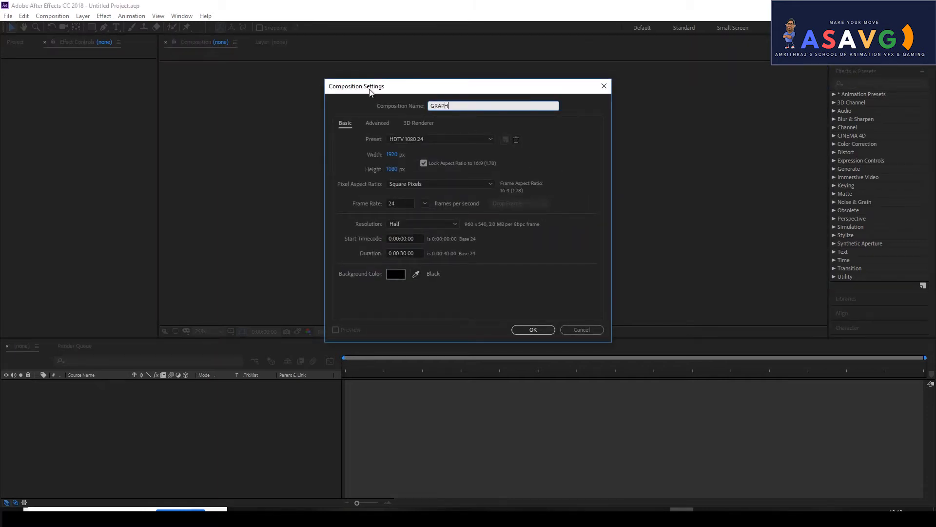
pyautogui.write(' EDITOR')
pyautogui.click(535, 330)
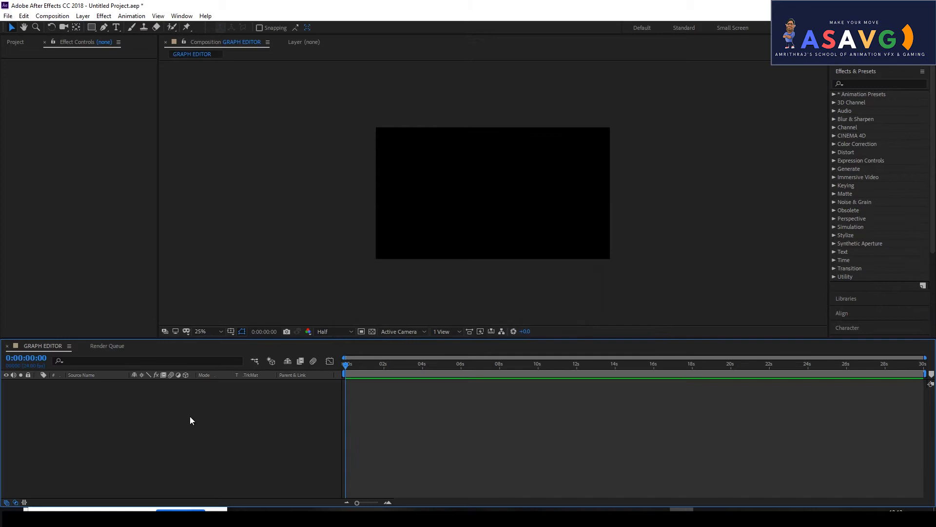
# Add a solid layer the size of the composition, keeping the default dark turquoise colour and settings
pyautogui.rightClick(168, 409)
pyautogui.moveTo(198, 304)
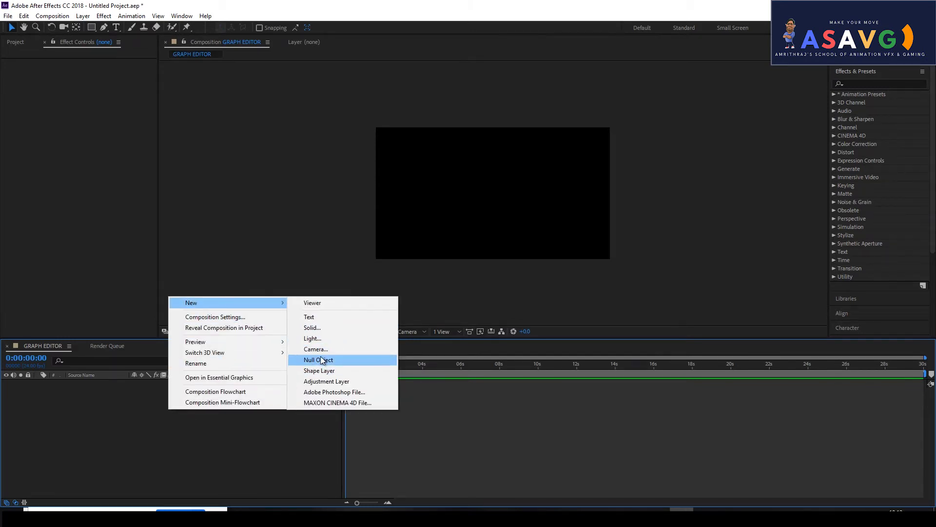
pyautogui.click(325, 329)
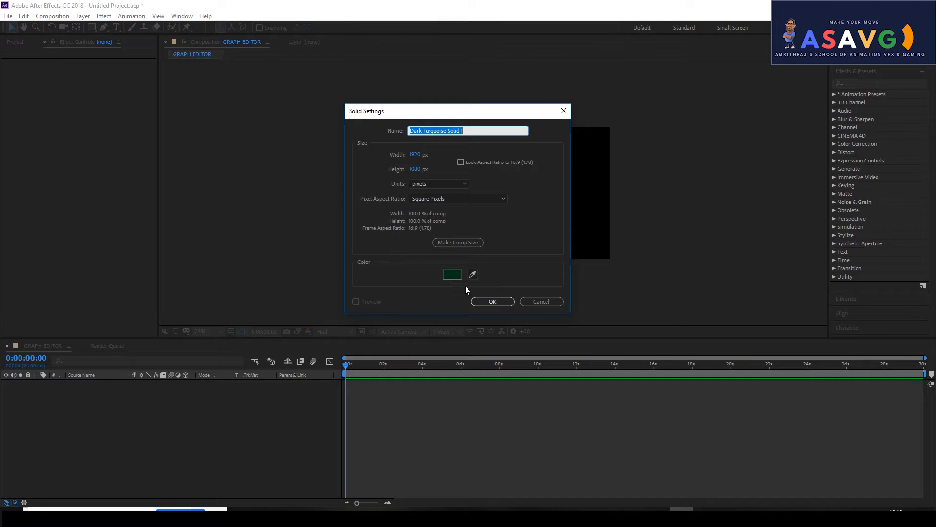
pyautogui.click(487, 301)
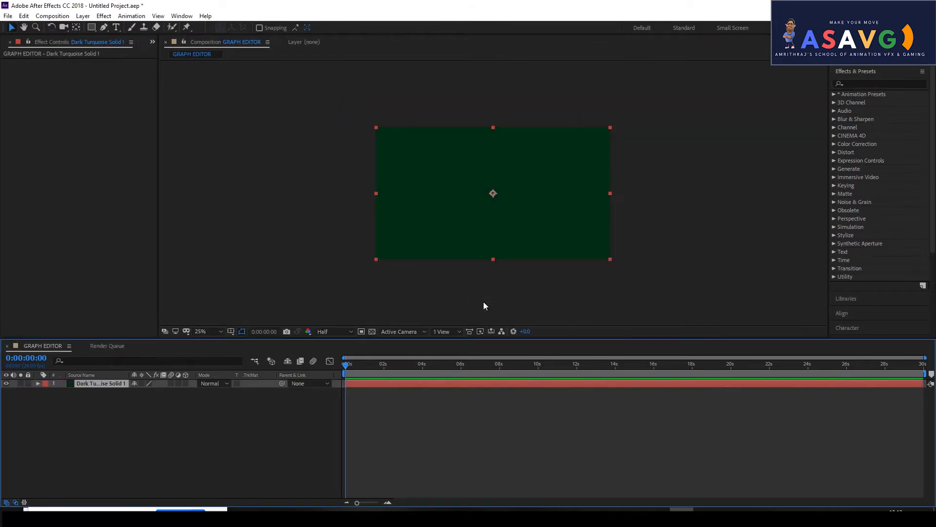
# Draw a small red four-sided polygon at the composition's left edge on its own shape layer
pyautogui.scroll(-2, 307, 248)
pyautogui.click(259, 241)
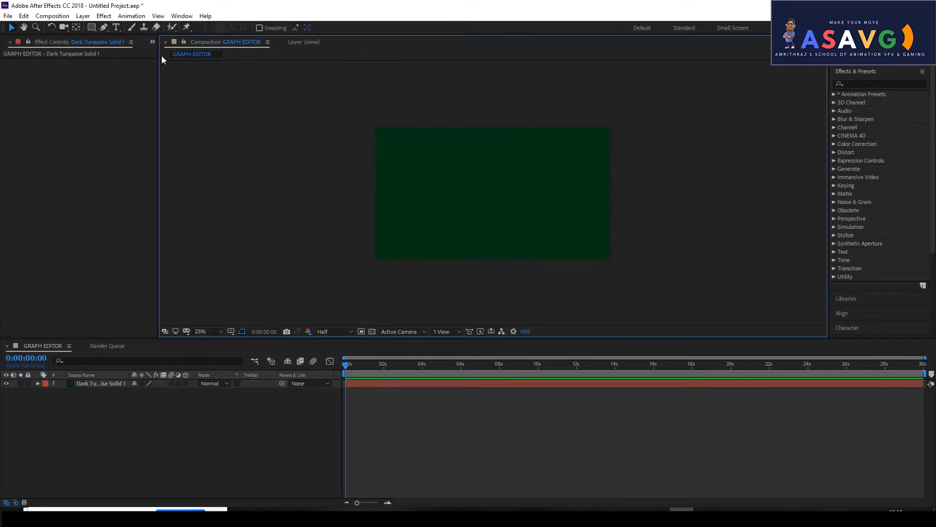
pyautogui.moveTo(91, 29); pyautogui.dragTo(115, 60)
pyautogui.moveTo(89, 30); pyautogui.dragTo(113, 56)
pyautogui.scroll(1, 382, 185)
pyautogui.scroll(-1, 270, 178)
pyautogui.moveTo(361, 188)
pyautogui.mouseDown()
pyautogui.moveTo(301, 176)
pyautogui.moveTo(342, 177)
pyautogui.mouseUp()
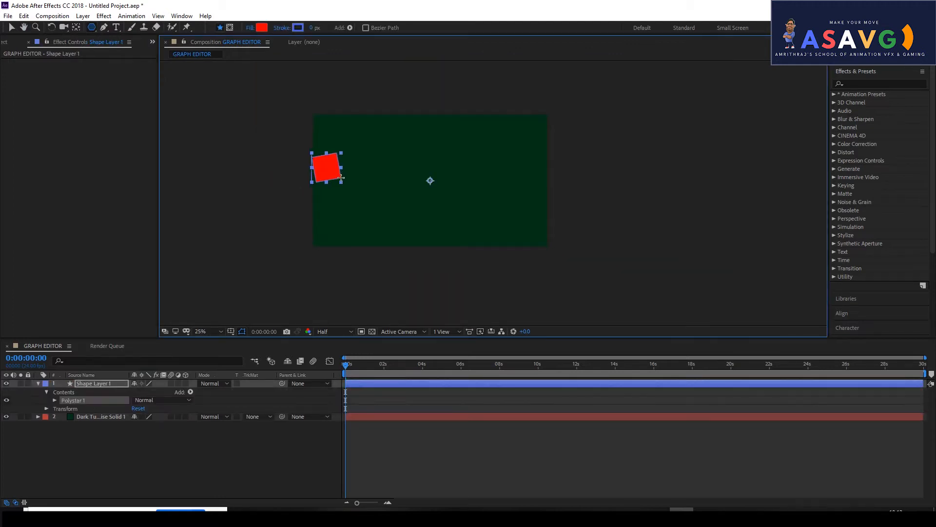
# Nudge the red polygon slightly so it sits just inside the composition's left edge
pyautogui.click(14, 28)
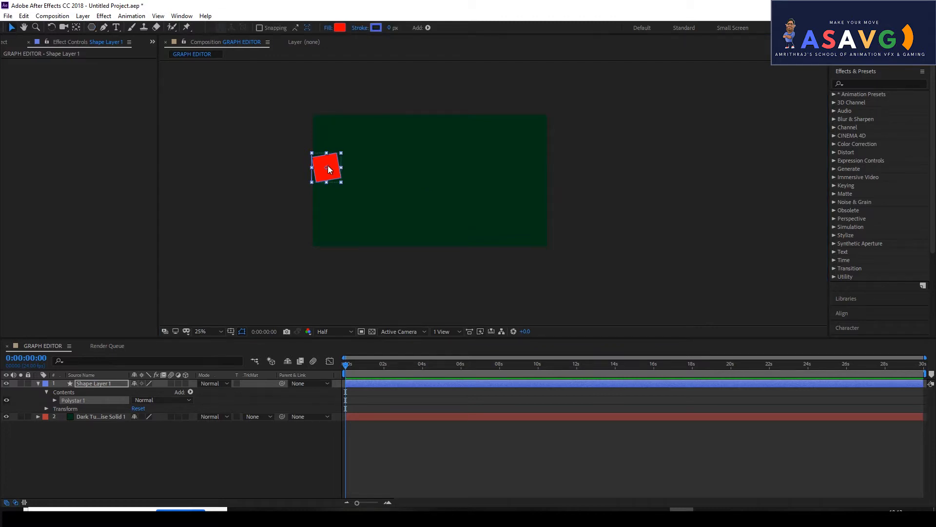
pyautogui.scroll(1, 329, 169)
pyautogui.moveTo(237, 176); pyautogui.dragTo(332, 195)
pyautogui.scroll(-1, 419, 201)
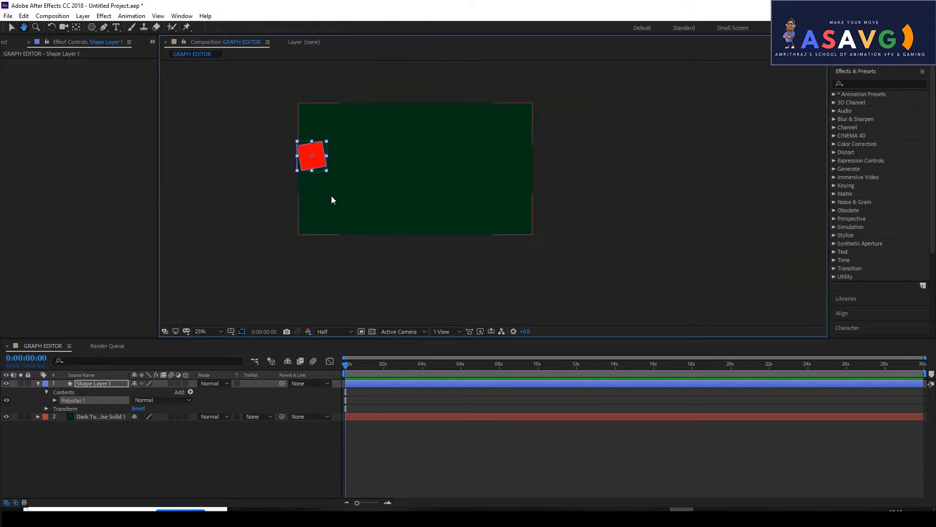
pyautogui.click(287, 192)
pyautogui.moveTo(321, 159); pyautogui.dragTo(323, 160)
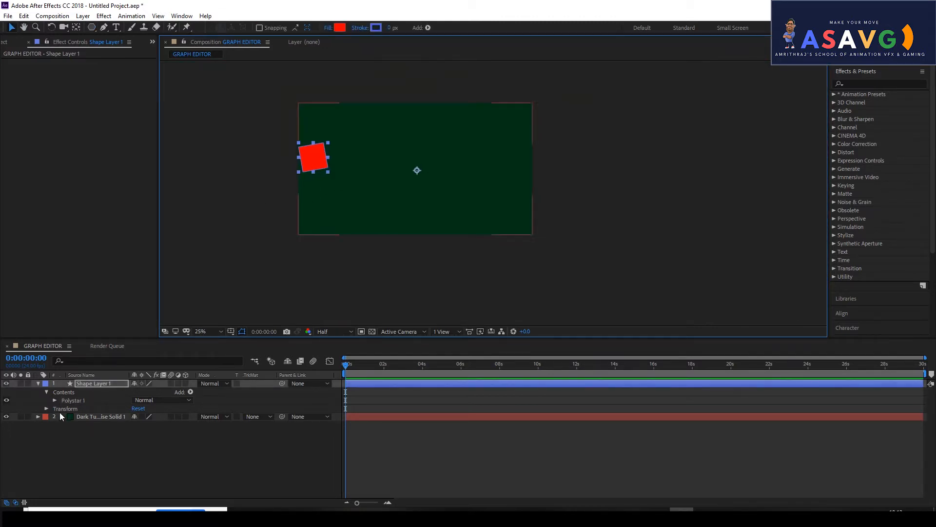
# Center the shape layer's anchor point on the red polygon and expand the layer's Transform properties
pyautogui.click(38, 384)
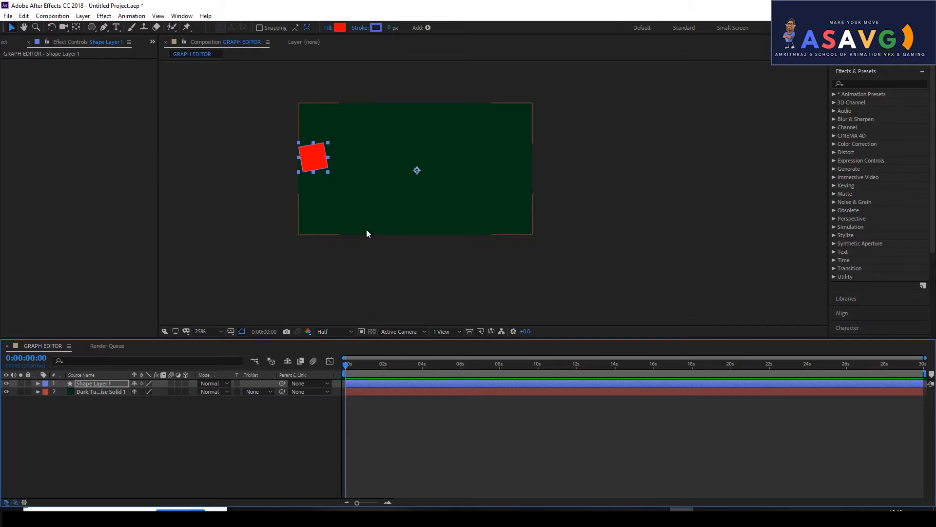
pyautogui.hotkey('ctrl', 'alt', 'Home')
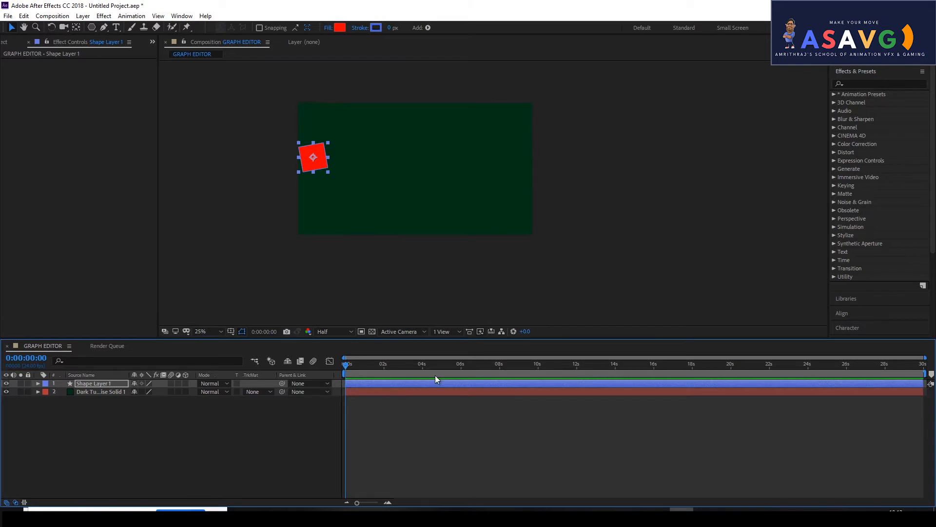
pyautogui.click(37, 383)
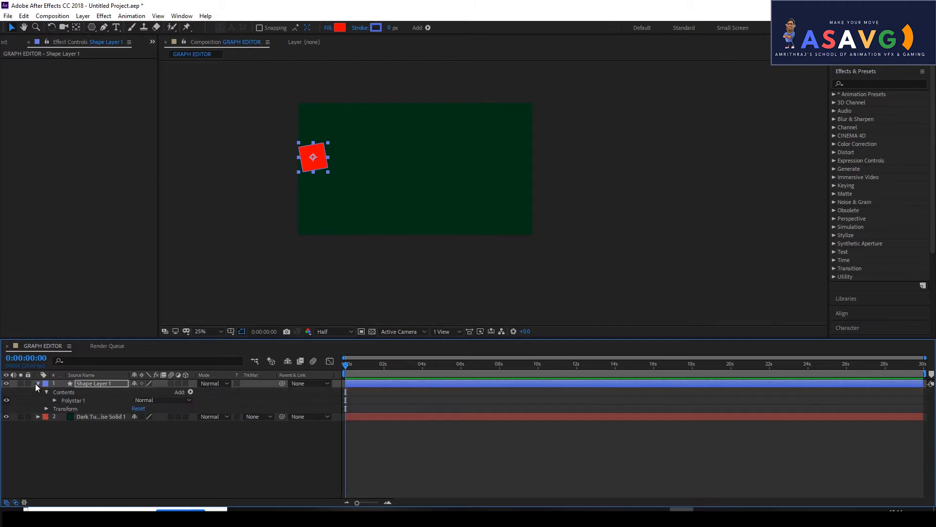
pyautogui.click(46, 409)
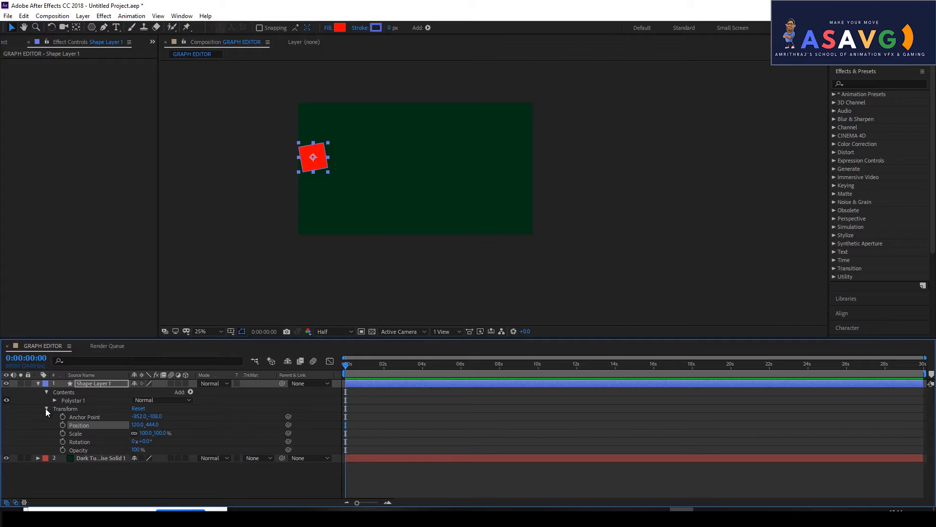
# Reposition the red polygon to about 128, 536, just inside the composition's left edge
pyautogui.moveTo(312, 158); pyautogui.dragTo(400, 112)
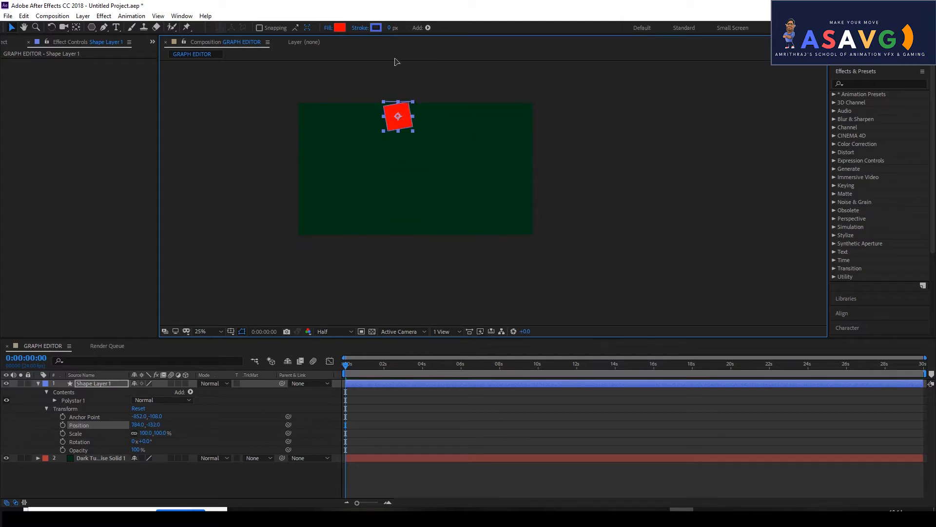
pyautogui.moveTo(395, 59); pyautogui.dragTo(379, 152)
pyautogui.hotkey('ctrl', 'z')
pyautogui.hotkey('ctrl', 'z')
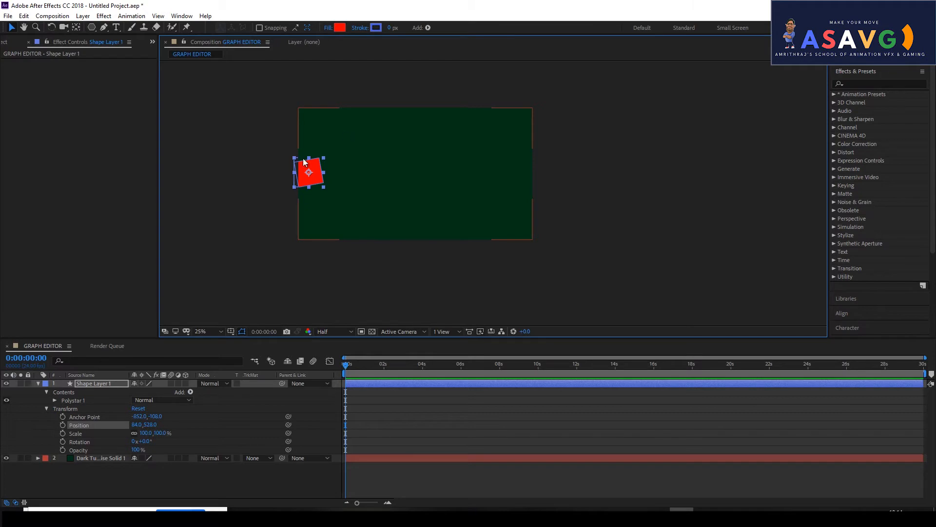
pyautogui.moveTo(301, 176); pyautogui.dragTo(306, 178)
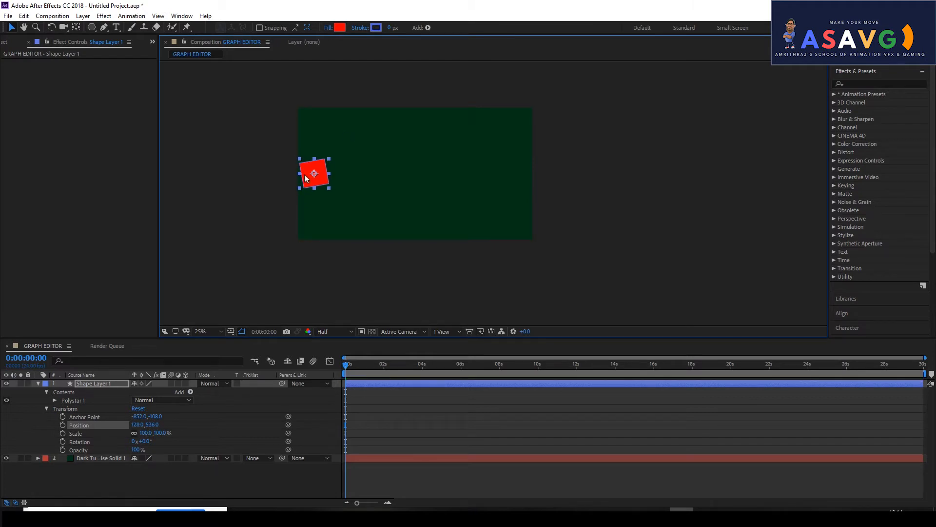
pyautogui.rightClick(77, 425)
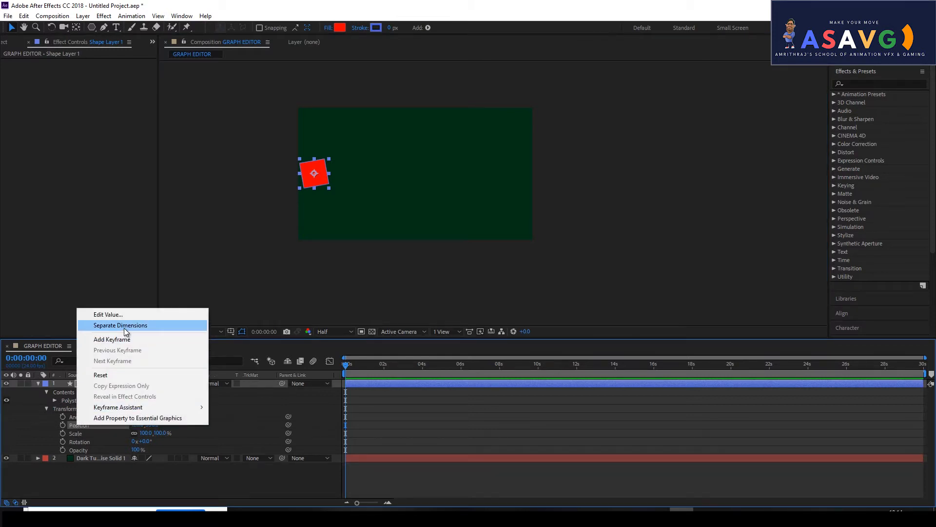
pyautogui.click(72, 271)
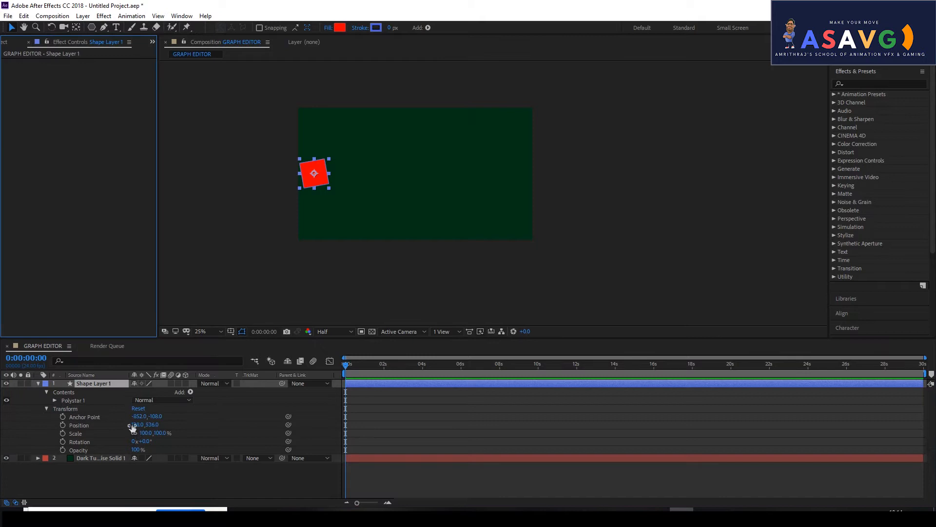
pyautogui.moveTo(153, 425); pyautogui.dragTo(157, 425)
pyautogui.hotkey('ctrl', 'z')
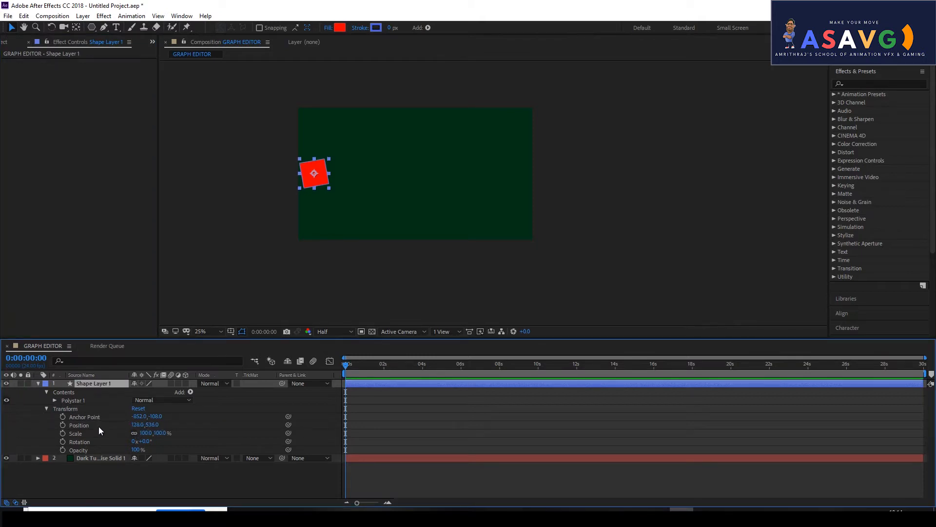
# Separate the shape layer's Position property into individual X and Y dimensions
pyautogui.click(71, 425)
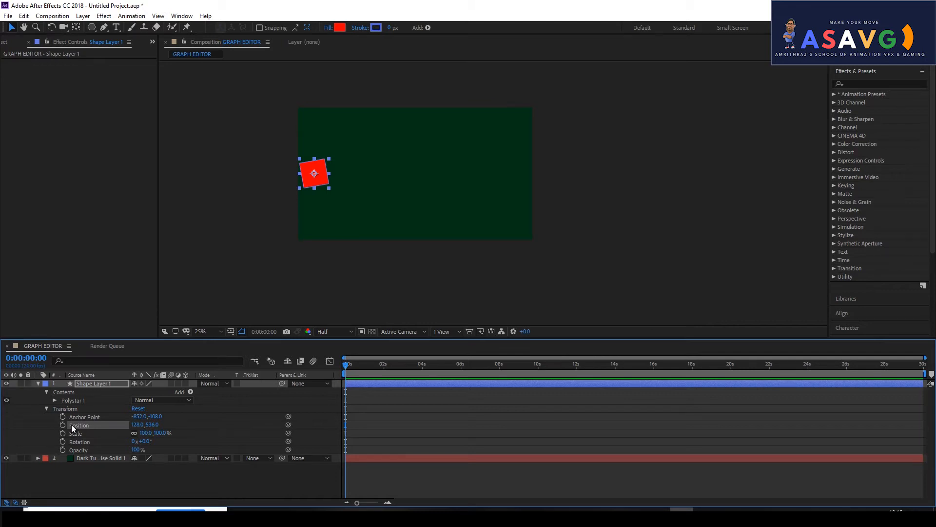
pyautogui.rightClick(71, 425)
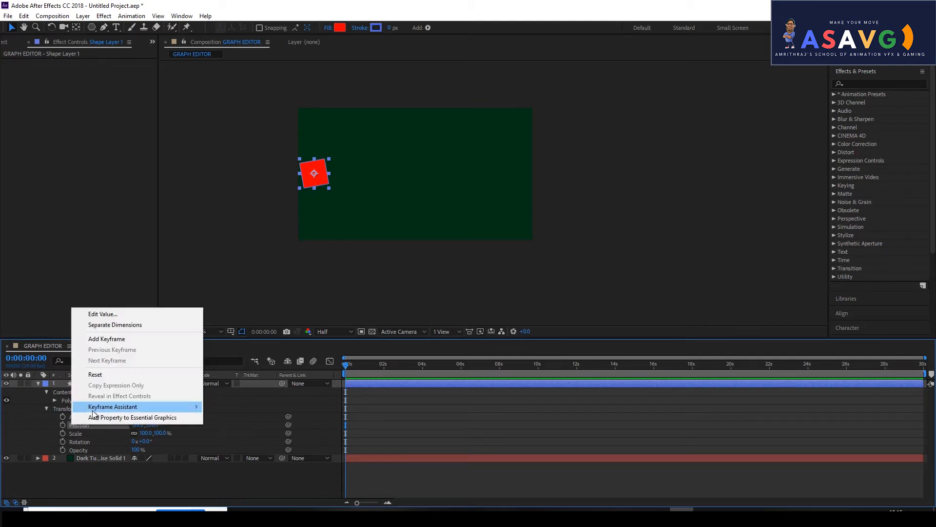
pyautogui.click(113, 325)
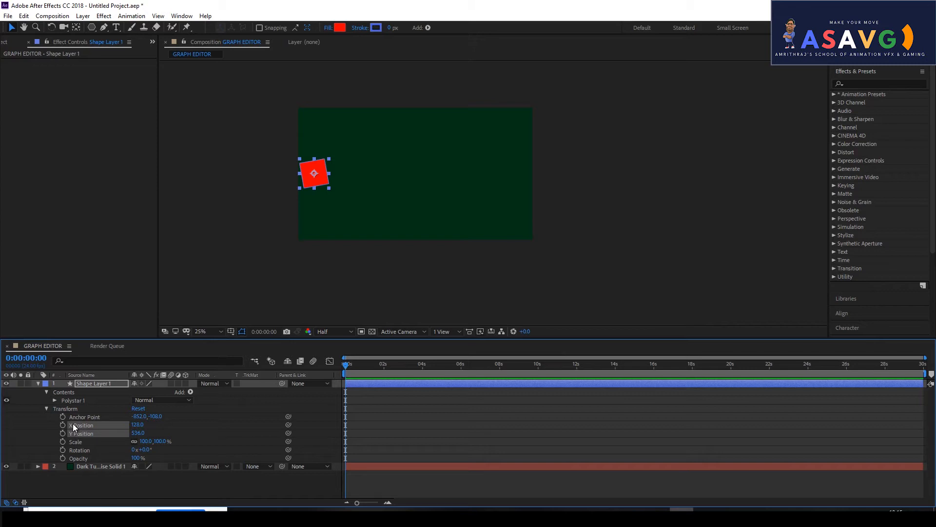
# Keyframe the shape layer's X Position at the start, and set it to 1850 at 0:00:01:12
pyautogui.click(398, 431)
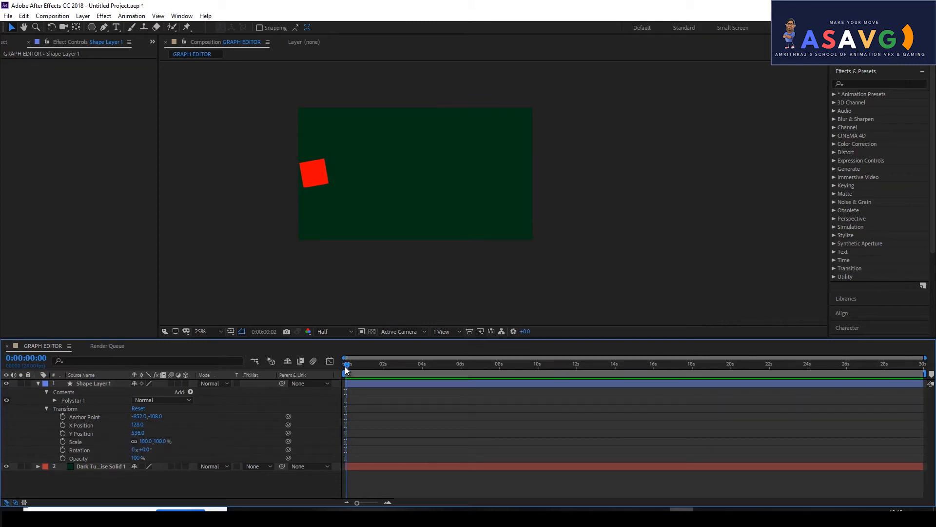
pyautogui.click(62, 425)
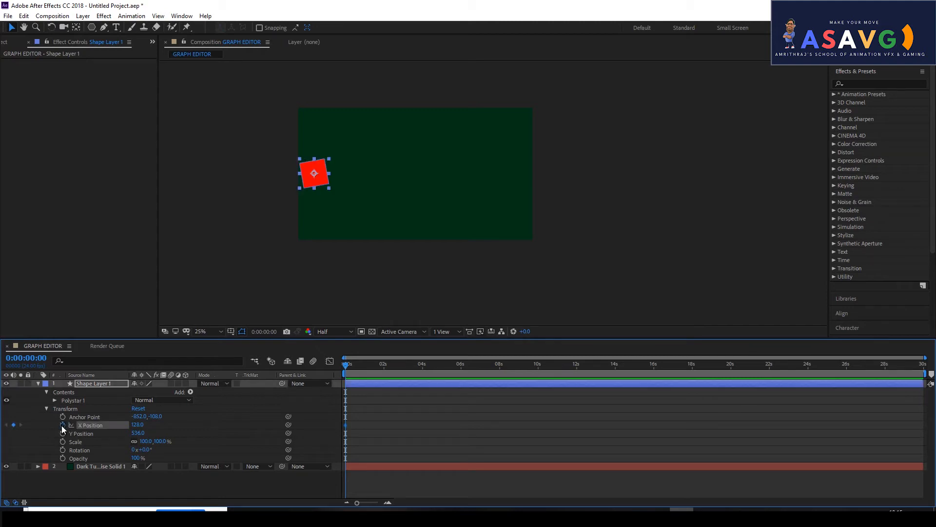
pyautogui.moveTo(353, 364); pyautogui.dragTo(374, 369)
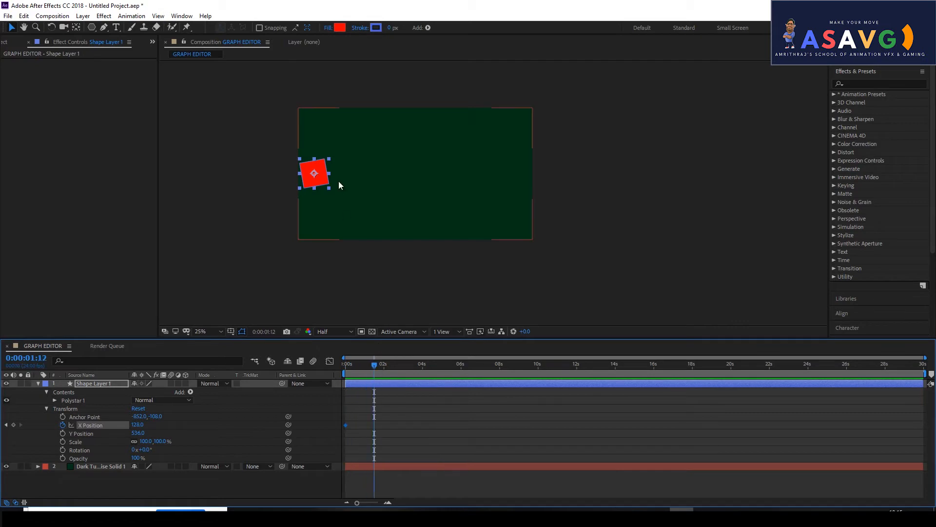
pyautogui.click(318, 185)
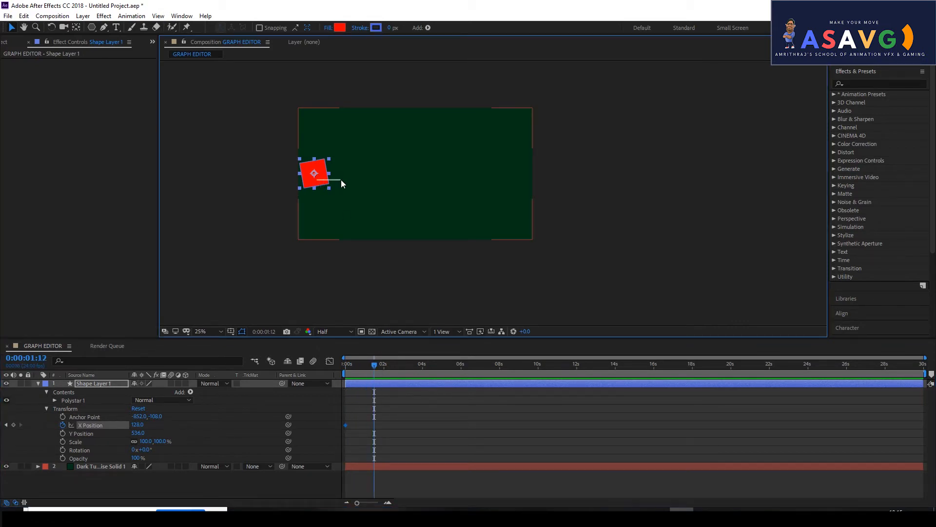
pyautogui.moveTo(137, 425); pyautogui.dragTo(205, 408)
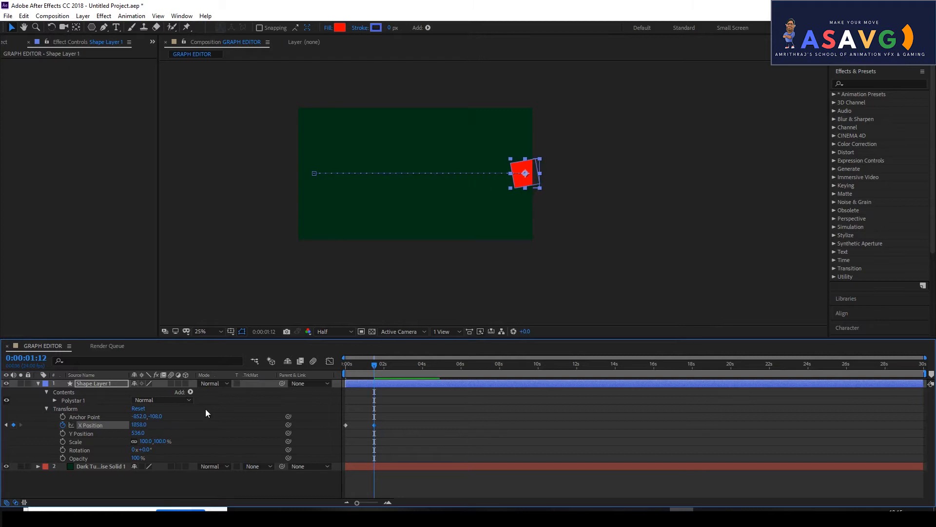
# At 0:00:01:13, lower the X Position so the polygon sits fully inside the right edge, and preview the motion
pyautogui.moveTo(370, 370)
pyautogui.mouseDown()
pyautogui.moveTo(346, 370)
pyautogui.moveTo(375, 371)
pyautogui.mouseUp()
pyautogui.press('space')
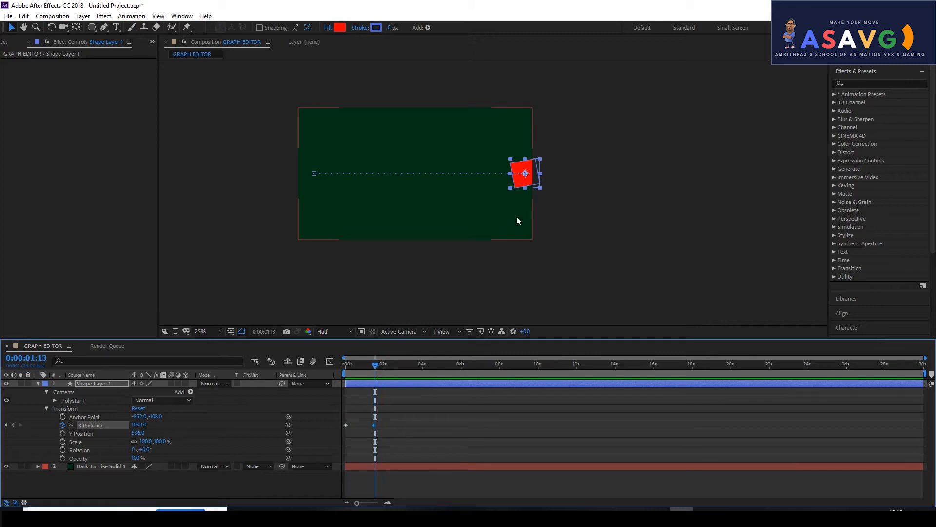
pyautogui.click(522, 184)
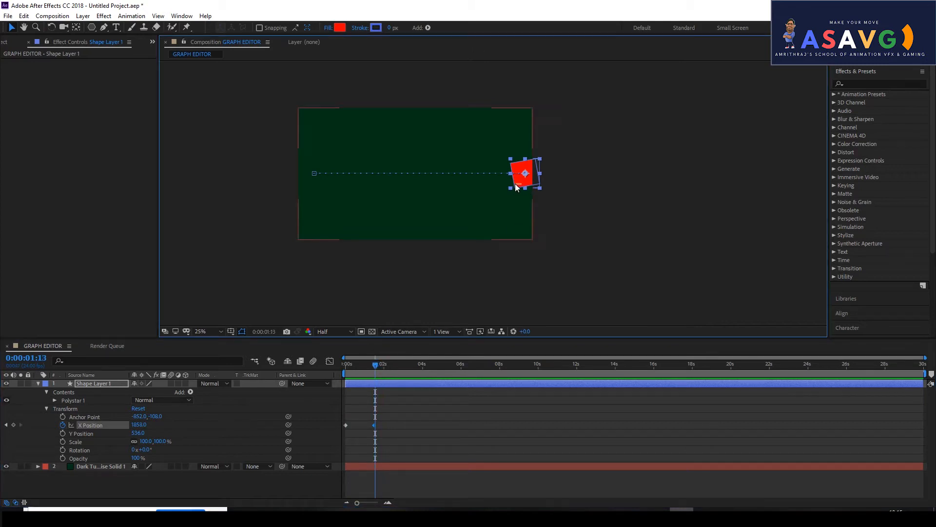
pyautogui.moveTo(137, 425); pyautogui.dragTo(126, 425)
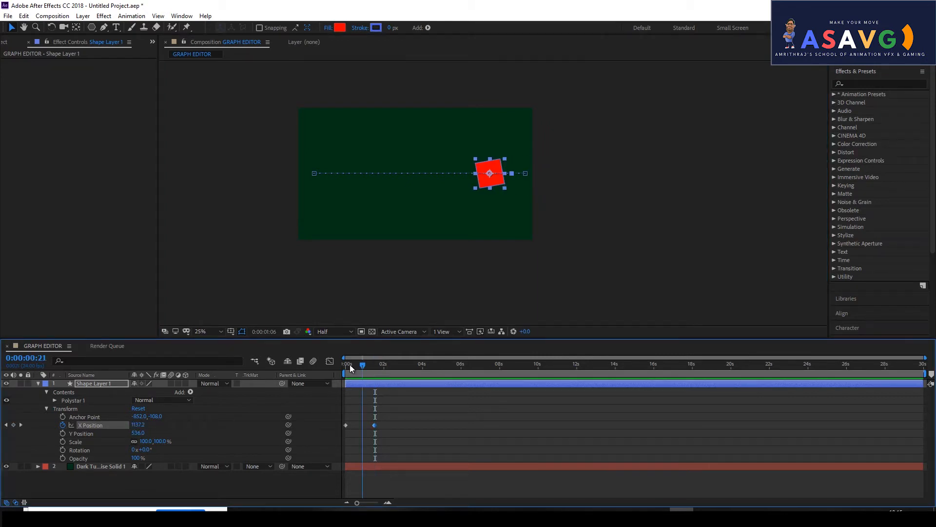
pyautogui.press('Home')
pyautogui.press('space')
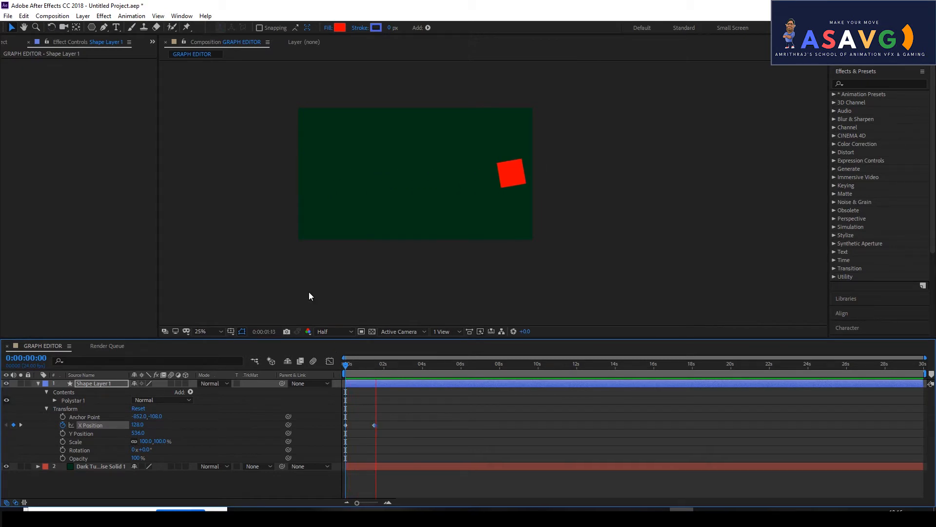
# Remove the extra X Position keyframe at 0:00:01:12, keeping the one at 0:00:01:13
pyautogui.click(365, 371)
pyautogui.moveTo(364, 369)
pyautogui.mouseDown()
pyautogui.moveTo(350, 368)
pyautogui.moveTo(390, 365)
pyautogui.moveTo(377, 367)
pyautogui.mouseUp()
pyautogui.moveTo(375, 363); pyautogui.dragTo(378, 363)
pyautogui.click(373, 368)
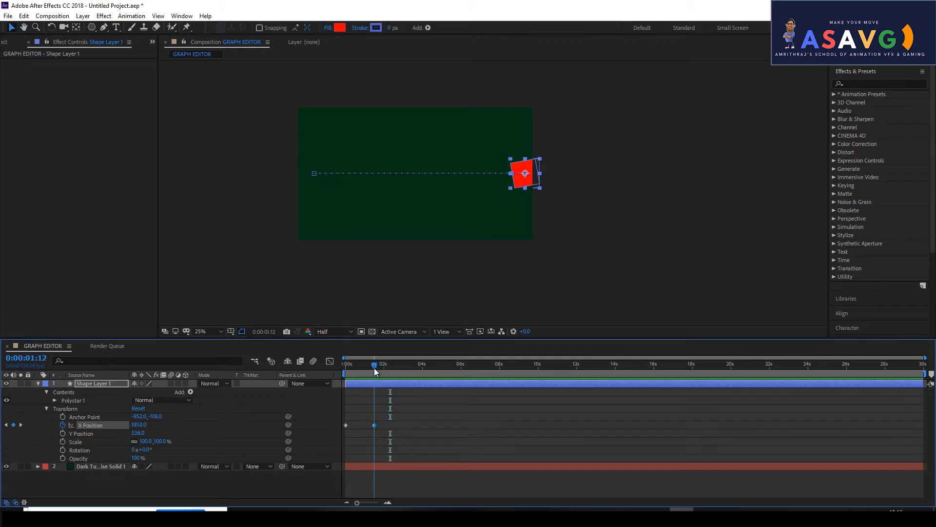
pyautogui.moveTo(357, 503); pyautogui.dragTo(375, 502)
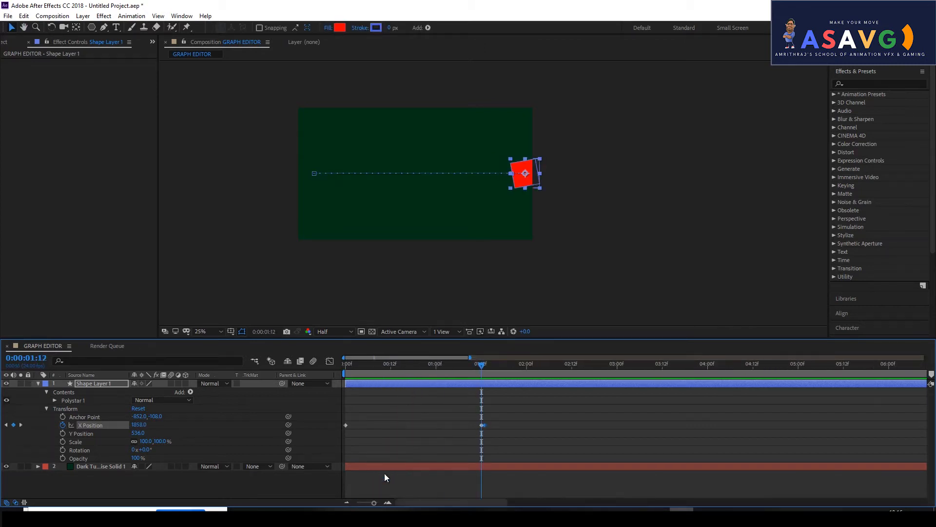
pyautogui.moveTo(483, 426); pyautogui.dragTo(486, 426)
# Play back the polygon's horizontal motion from the start of the timeline
pyautogui.click(467, 367)
pyautogui.press('space')
pyautogui.moveTo(463, 367); pyautogui.dragTo(338, 367)
pyautogui.press('space')
pyautogui.press('space')
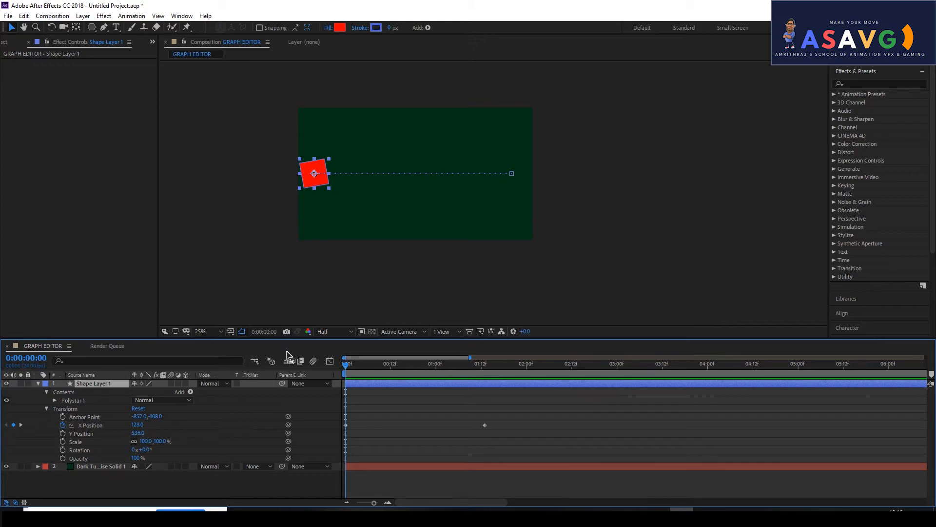
# Display the X Position curve in the Graph Editor and scrub the time indicator to 0:00:00:23
pyautogui.click(88, 426)
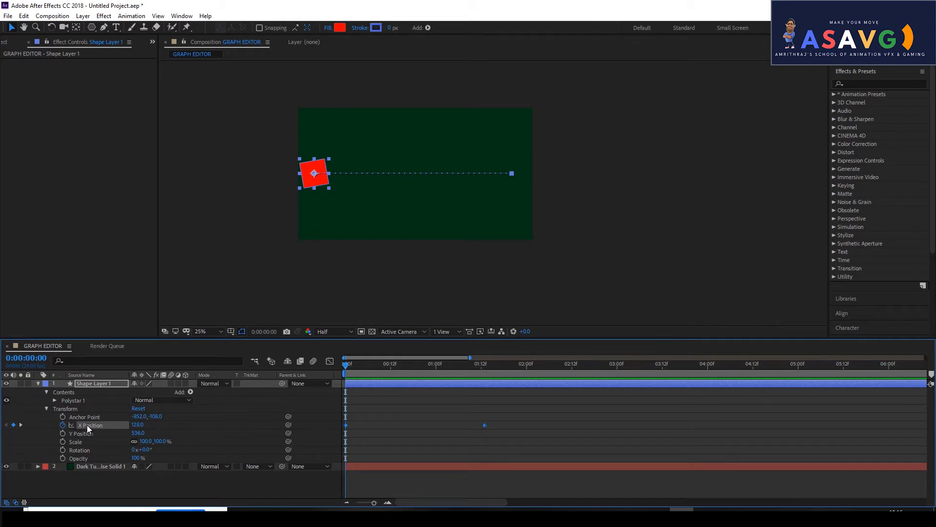
pyautogui.click(331, 361)
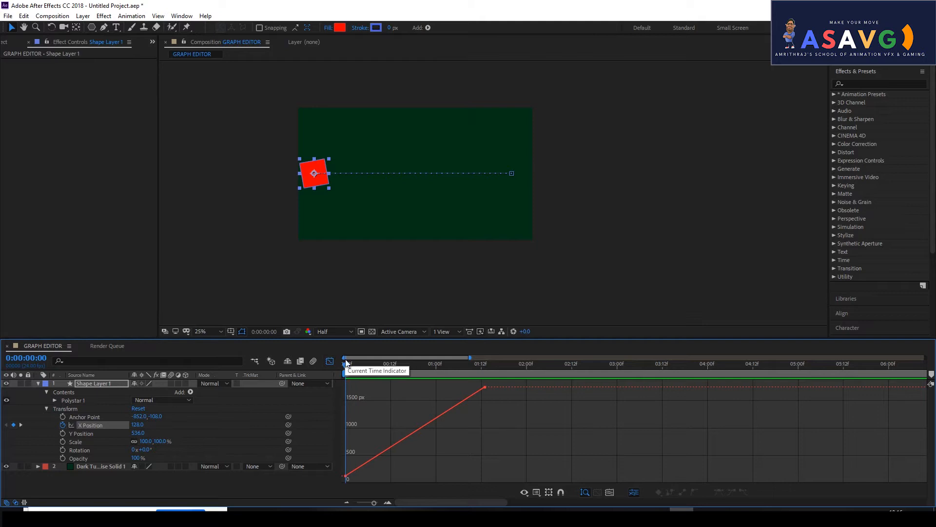
pyautogui.moveTo(347, 364); pyautogui.dragTo(430, 399)
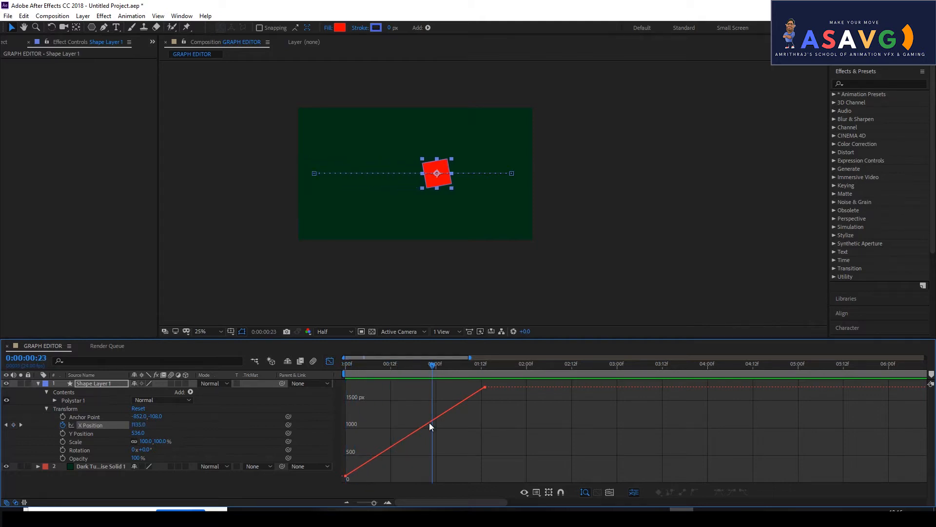
# Examine the X Position curve at different time scales, fitting the whole graph to view and widening the range to about six seconds
pyautogui.moveTo(430, 424)
pyautogui.scroll(-3, 508, 434)
pyautogui.scroll(4, 507, 434)
pyautogui.scroll(4, 521, 429)
pyautogui.scroll(-5, 508, 431)
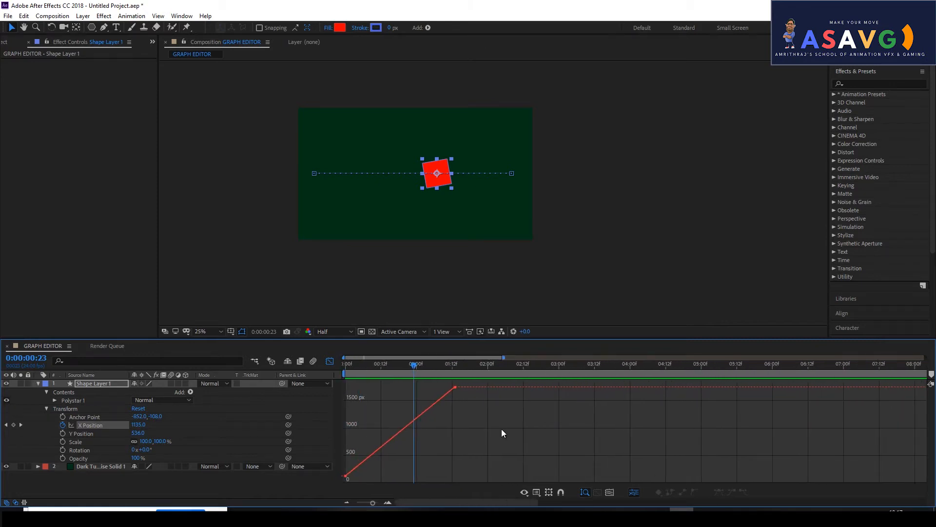
pyautogui.click(609, 493)
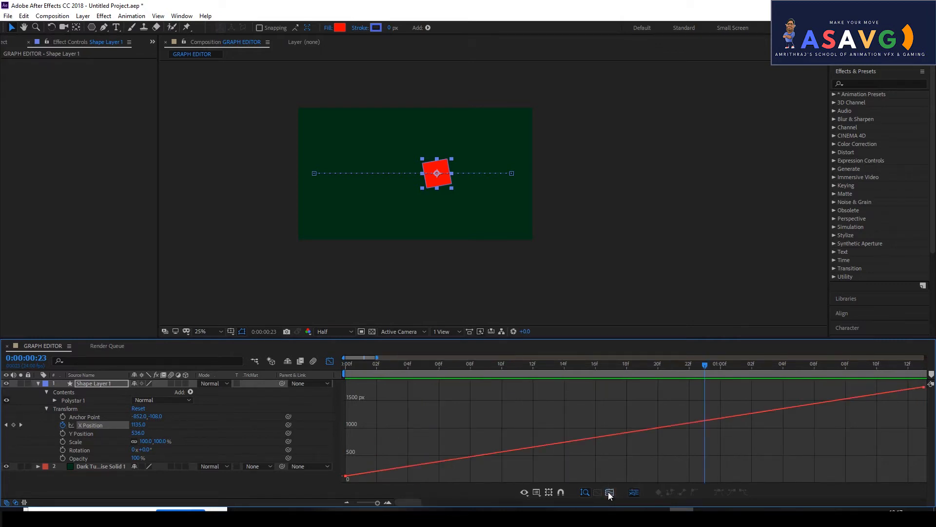
pyautogui.scroll(-9, 590, 434)
pyautogui.scroll(3, 570, 435)
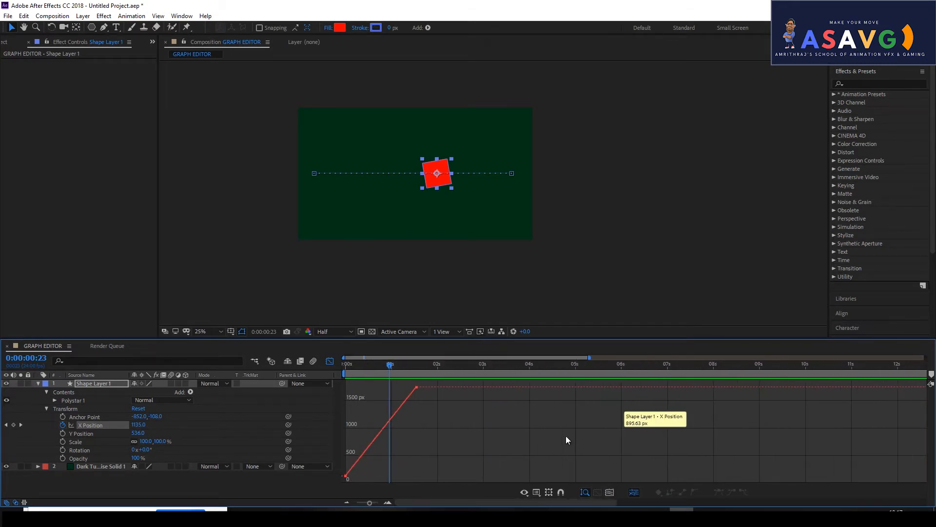
pyautogui.scroll(-2, 583, 440)
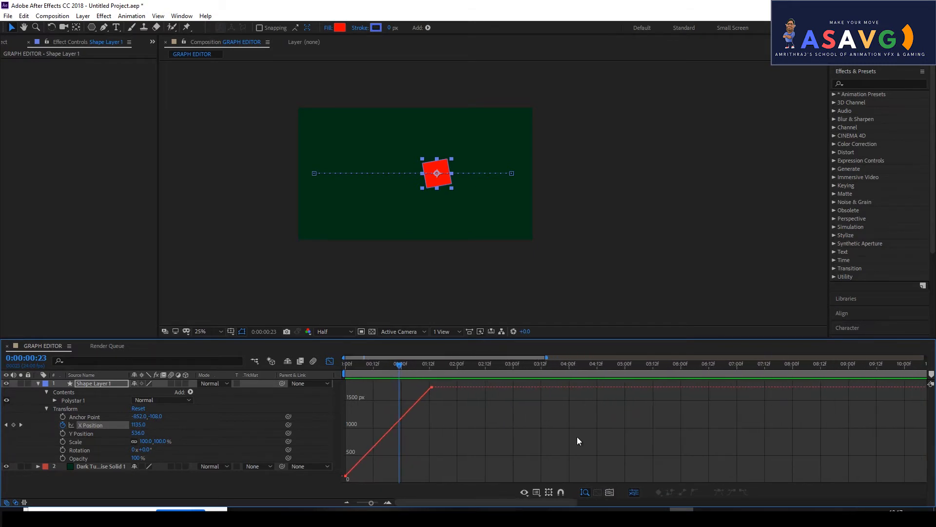
pyautogui.click(610, 492)
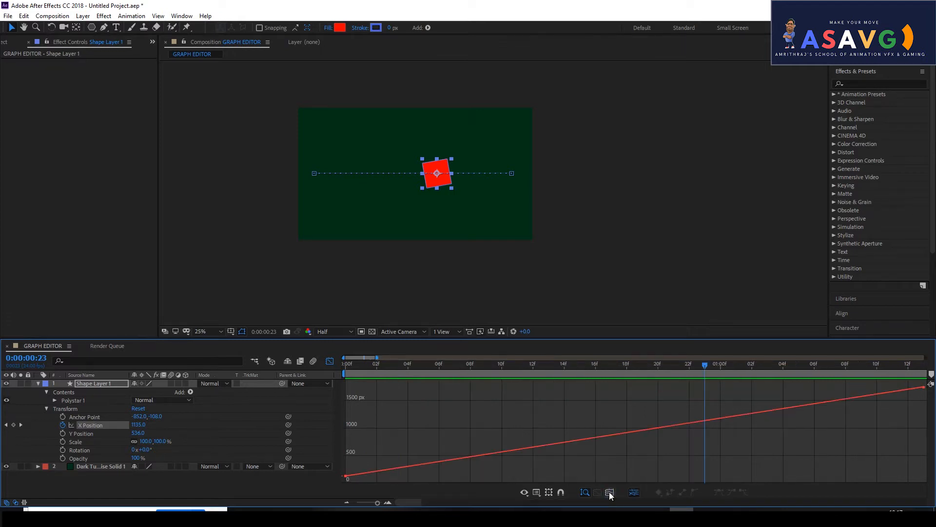
pyautogui.scroll(-5, 610, 441)
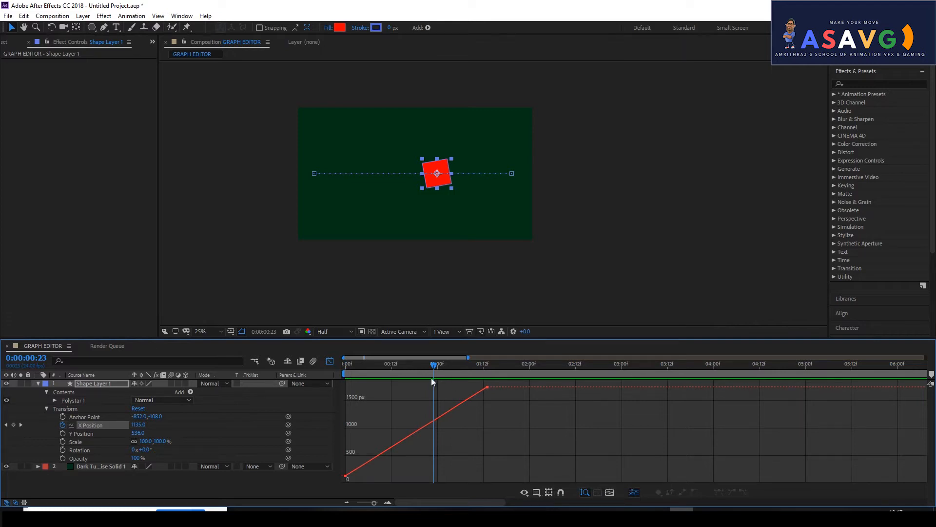
# Turn off Show Graph Tool Tips and switch the option back on
pyautogui.click(537, 493)
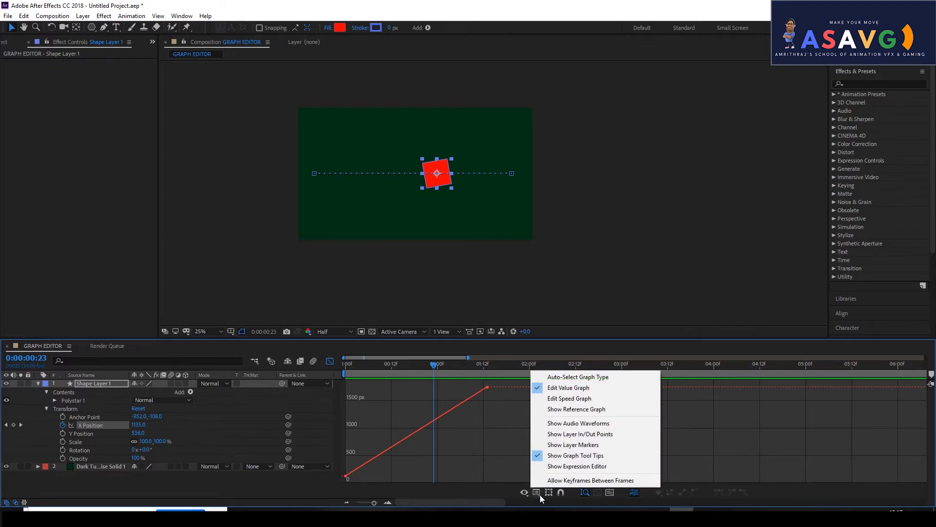
pyautogui.click(547, 455)
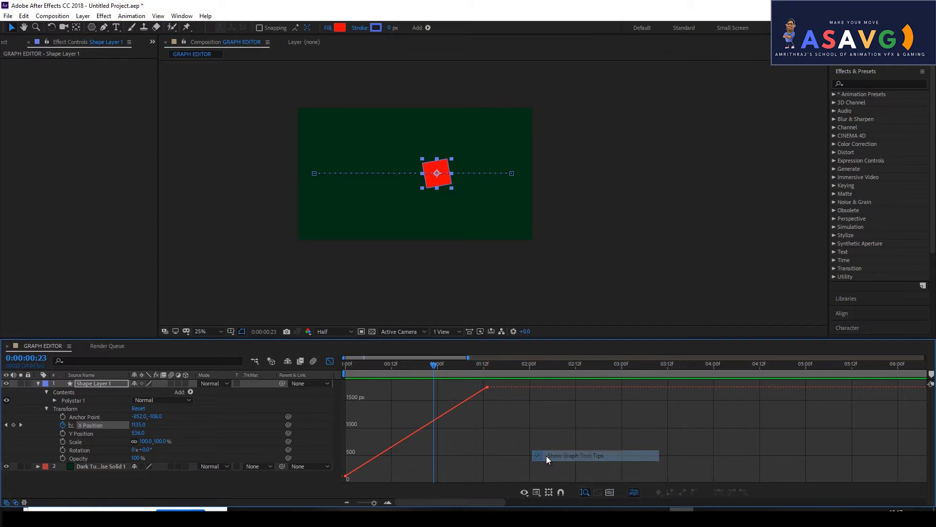
pyautogui.click(540, 494)
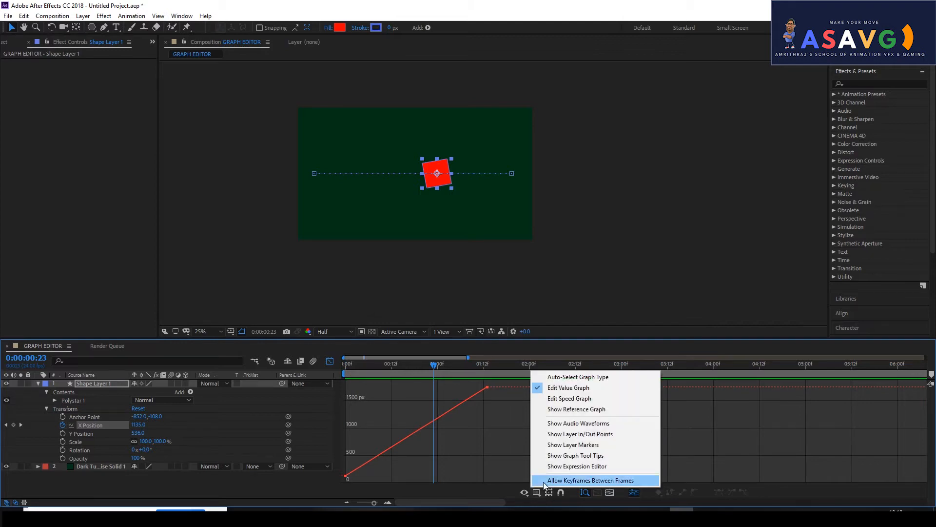
pyautogui.click(571, 459)
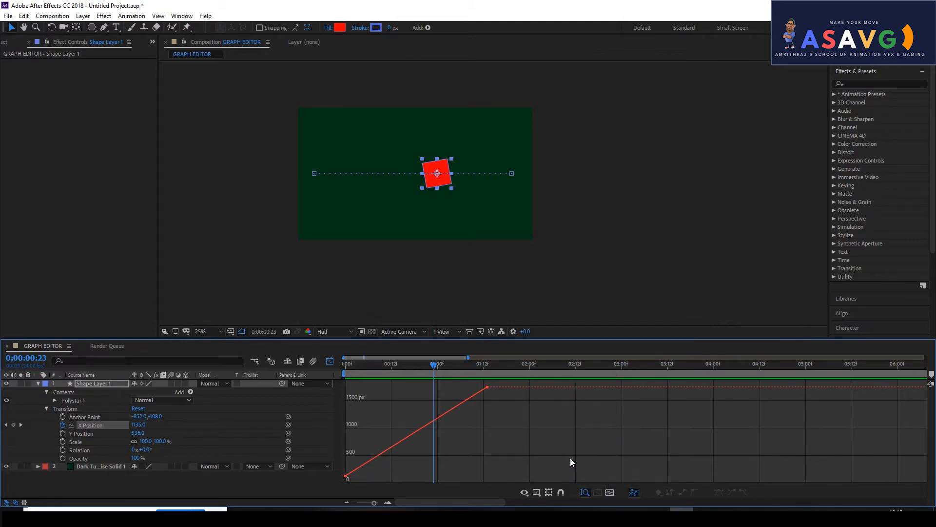
# Choose Edit Value Graph as the graph type and scrub along the X Position curve, ending at 0:00:00:09
pyautogui.click(539, 495)
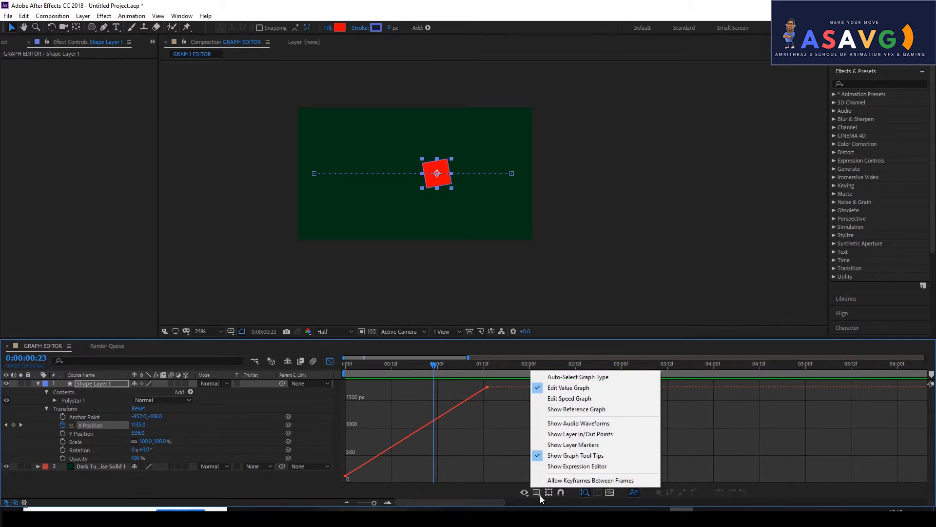
pyautogui.click(575, 390)
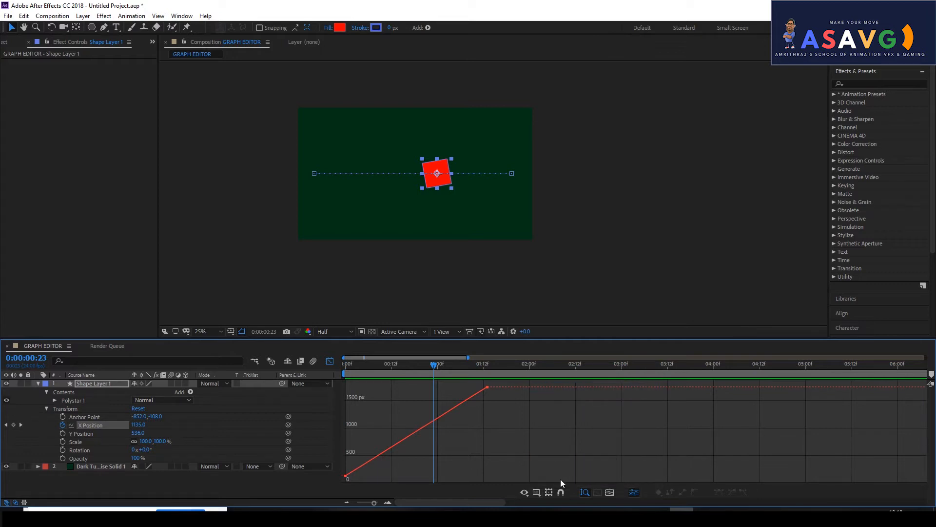
pyautogui.click(536, 493)
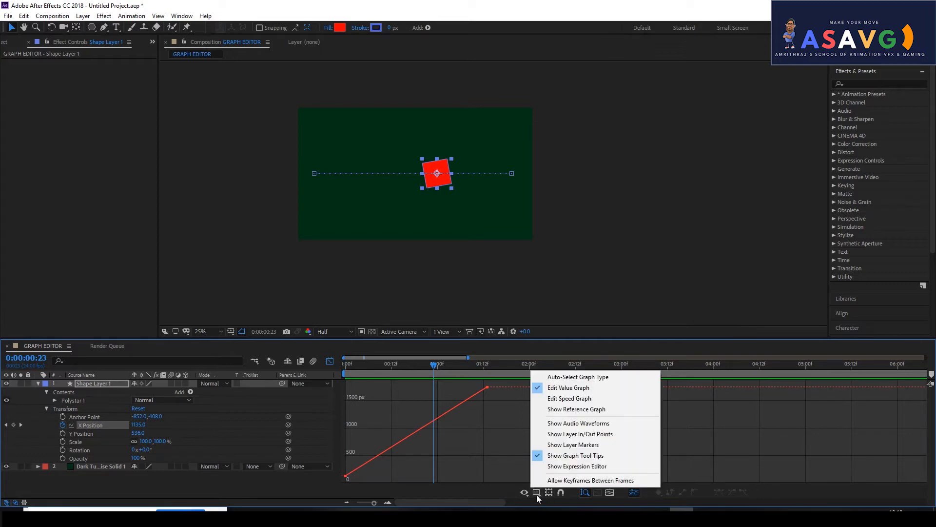
pyautogui.click(577, 387)
pyautogui.moveTo(438, 367); pyautogui.dragTo(453, 364)
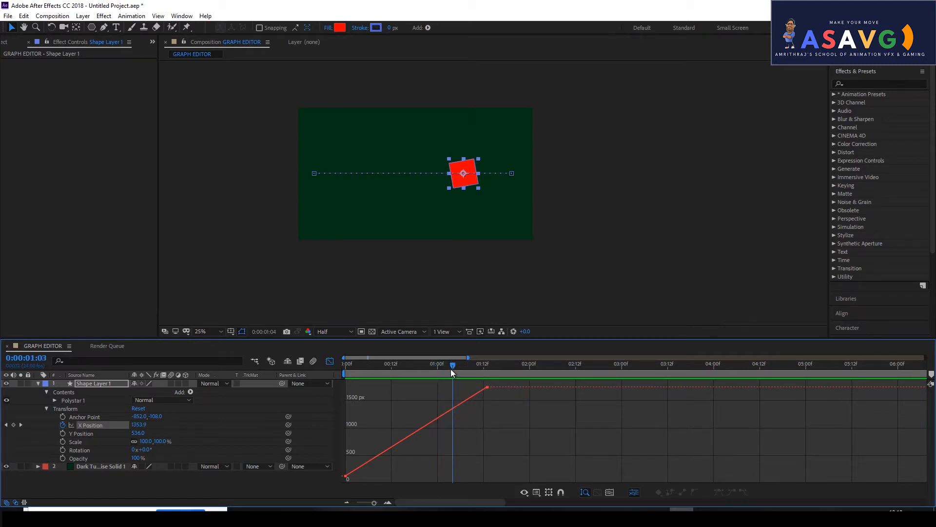
pyautogui.moveTo(451, 369); pyautogui.dragTo(438, 366)
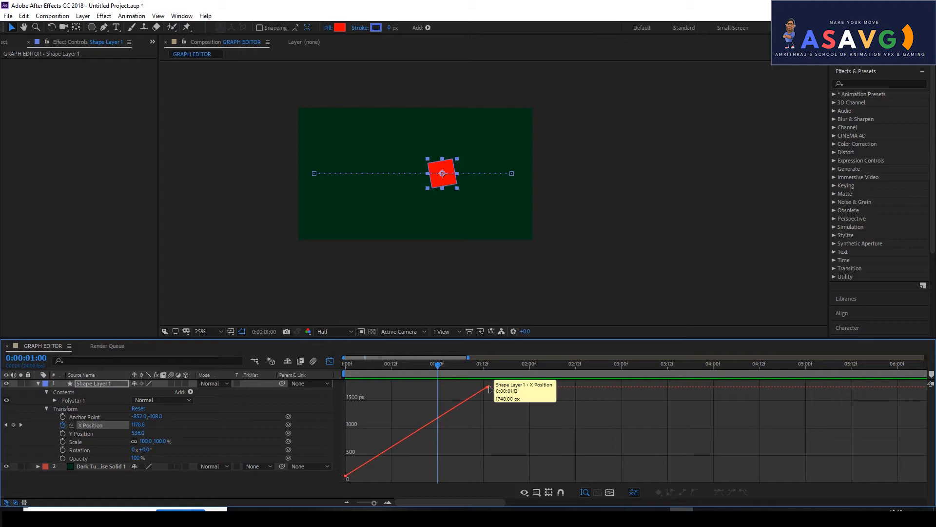
pyautogui.moveTo(440, 364); pyautogui.dragTo(380, 372)
# Move both X Position keyframes together to 0:00:00:04 and 0:00:01:17, with values of about 181 and 1801 px
pyautogui.click(346, 476)
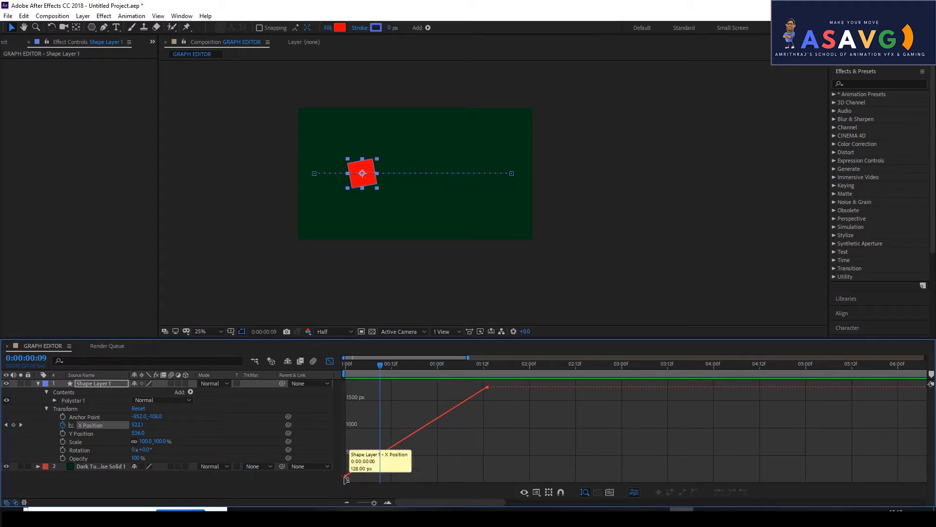
pyautogui.click(488, 388)
pyautogui.moveTo(490, 389)
pyautogui.mouseDown()
pyautogui.moveTo(481, 390)
pyautogui.moveTo(501, 387)
pyautogui.mouseUp()
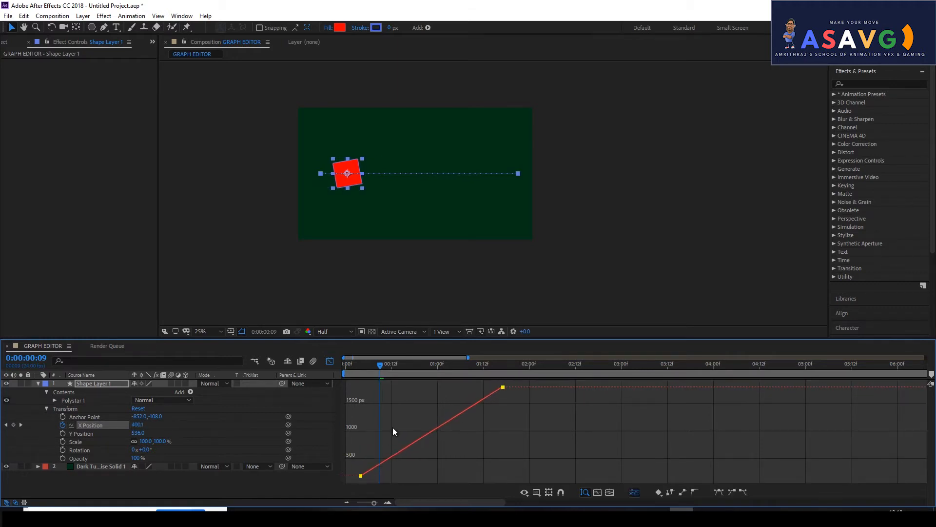
pyautogui.doubleClick(360, 476)
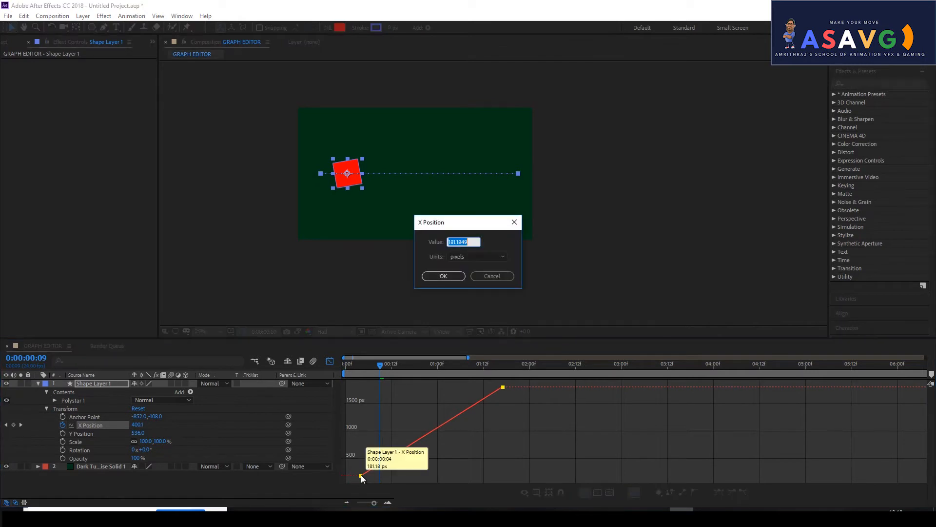
pyautogui.click(491, 276)
pyautogui.click(503, 388)
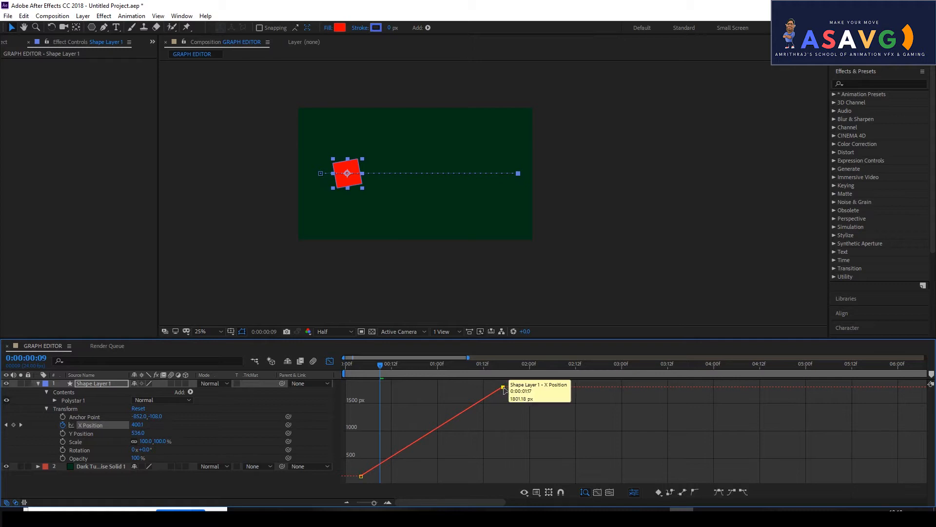
# In the Speed Graph, slightly adjust the first X Position keyframe's outgoing handle and scrub through the motion
pyautogui.click(536, 492)
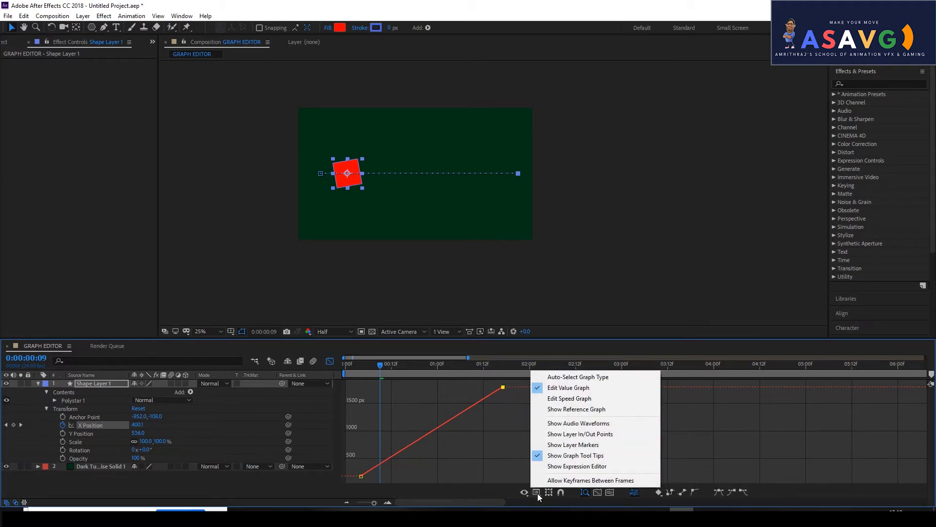
pyautogui.click(572, 405)
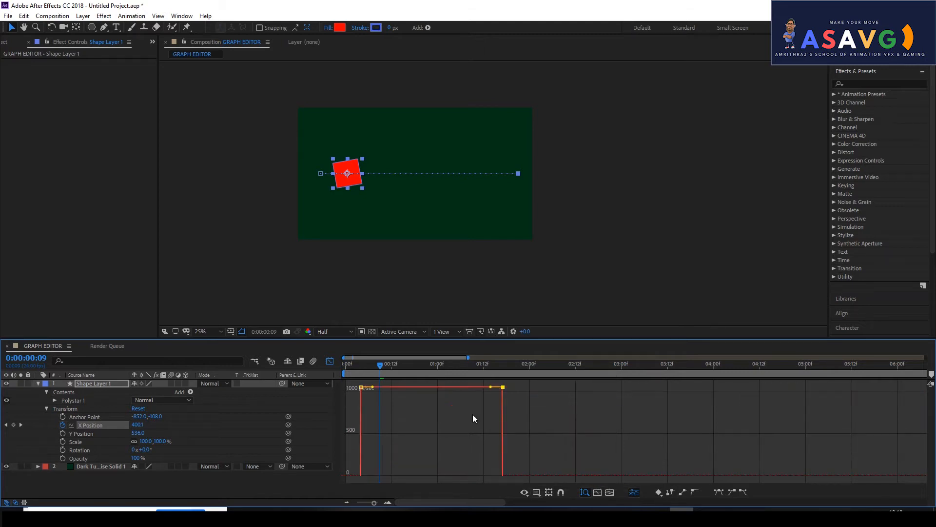
pyautogui.moveTo(382, 363); pyautogui.dragTo(459, 400)
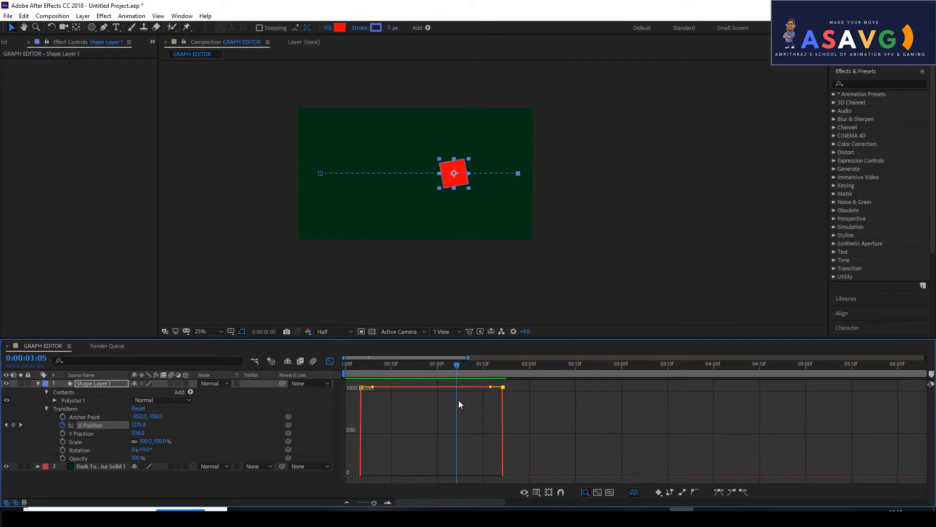
pyautogui.moveTo(376, 391)
pyautogui.mouseDown()
pyautogui.moveTo(376, 401)
pyautogui.moveTo(375, 387)
pyautogui.mouseUp()
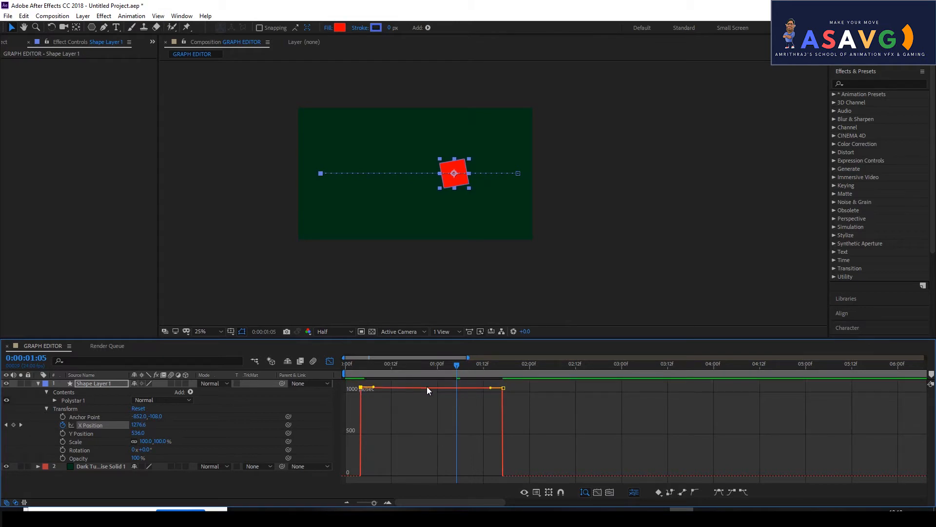
pyautogui.moveTo(465, 363); pyautogui.dragTo(418, 370)
# In the Value Graph, try bending the curve upward with the first keyframe's outgoing handle, and undo that change
pyautogui.click(536, 493)
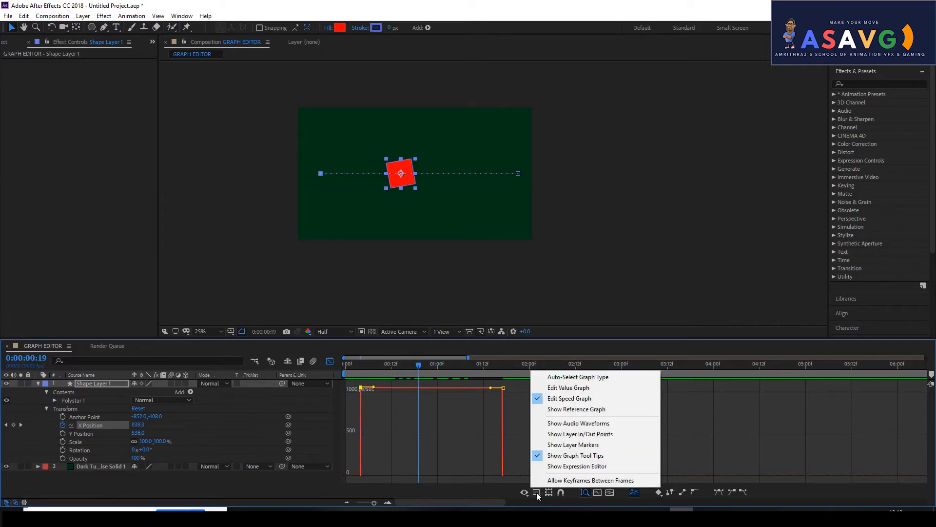
pyautogui.click(556, 387)
pyautogui.moveTo(418, 367)
pyautogui.mouseDown()
pyautogui.moveTo(363, 373)
pyautogui.moveTo(412, 366)
pyautogui.mouseUp()
pyautogui.moveTo(387, 461); pyautogui.dragTo(385, 457)
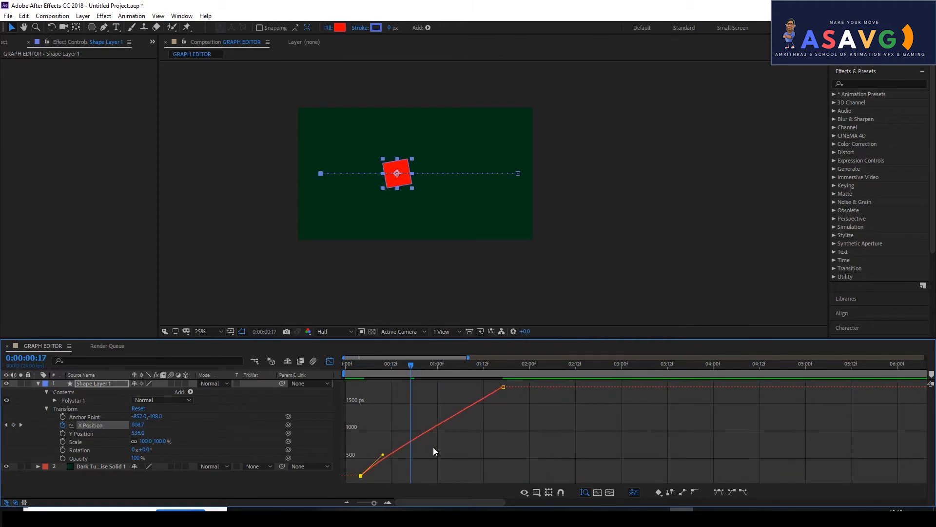
pyautogui.hotkey('ctrl', 'z')
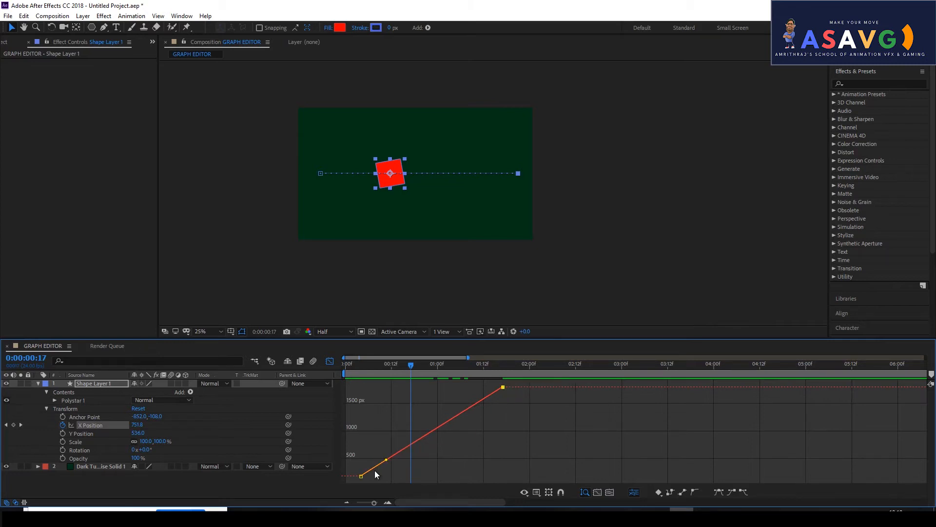
# In the Speed Graph, try lowering the last keyframe's incoming handle, and undo that change
pyautogui.click(538, 493)
pyautogui.click(593, 398)
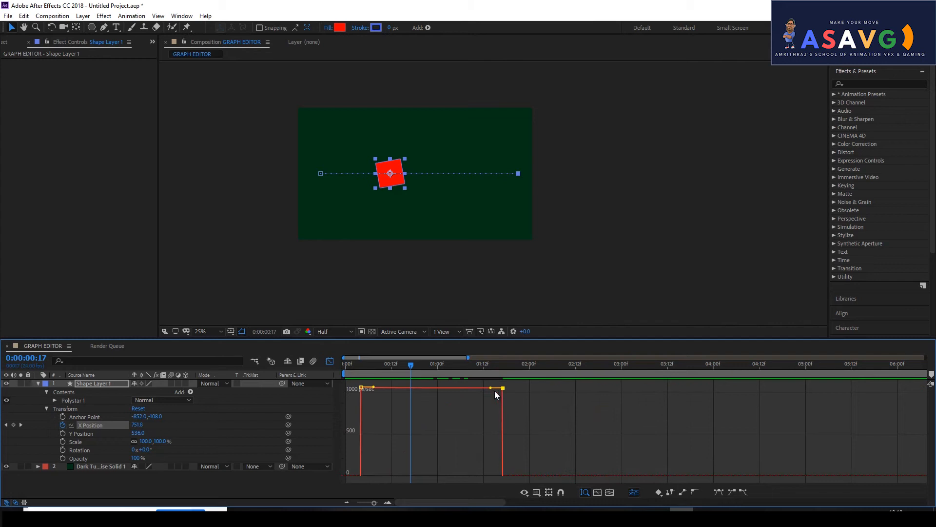
pyautogui.moveTo(491, 389); pyautogui.dragTo(487, 394)
pyautogui.hotkey('ctrl', 'z')
# In the Value Graph, pull the first keyframe's outgoing handle nearly flat to about 0:00:00:17, and raise the last keyframe's value slightly
pyautogui.click(538, 494)
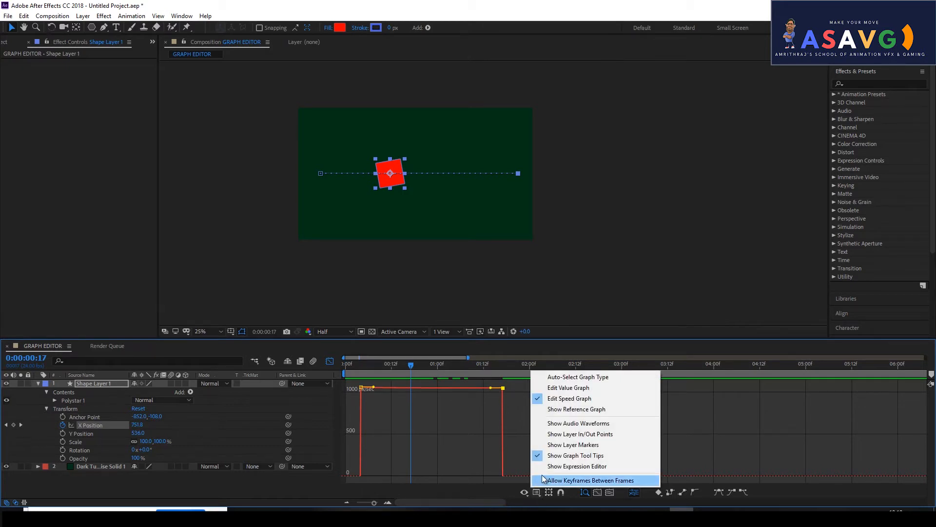
pyautogui.click(578, 388)
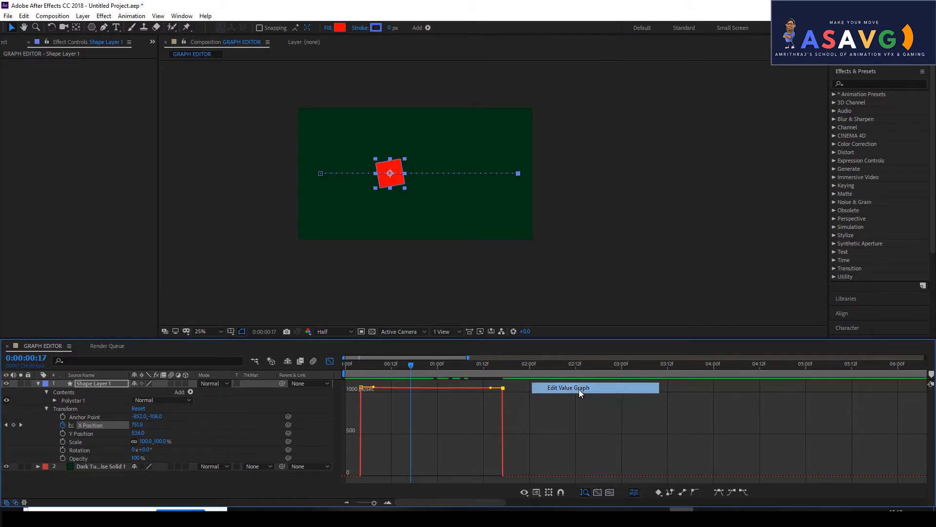
pyautogui.click(502, 389)
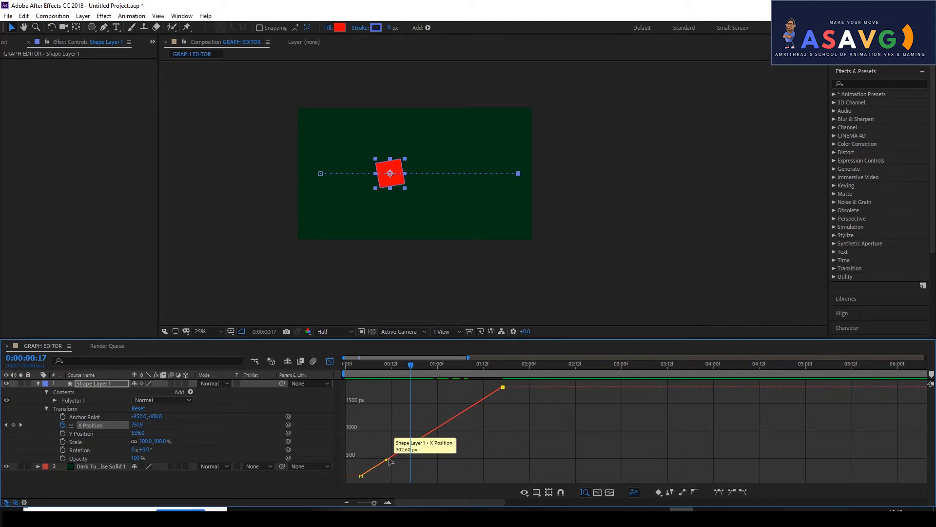
pyautogui.moveTo(386, 463); pyautogui.dragTo(411, 474)
pyautogui.click(503, 388)
pyautogui.moveTo(504, 389); pyautogui.dragTo(504, 384)
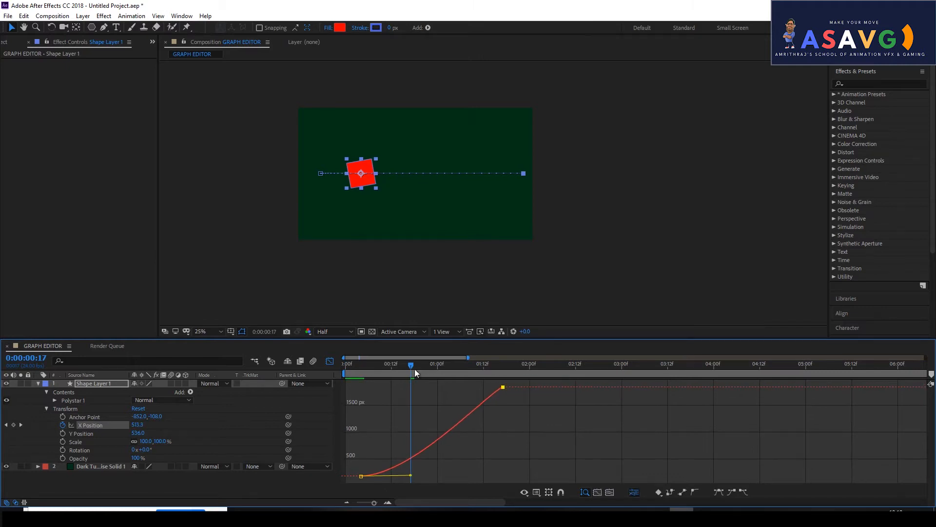
pyautogui.moveTo(415, 369); pyautogui.dragTo(376, 370)
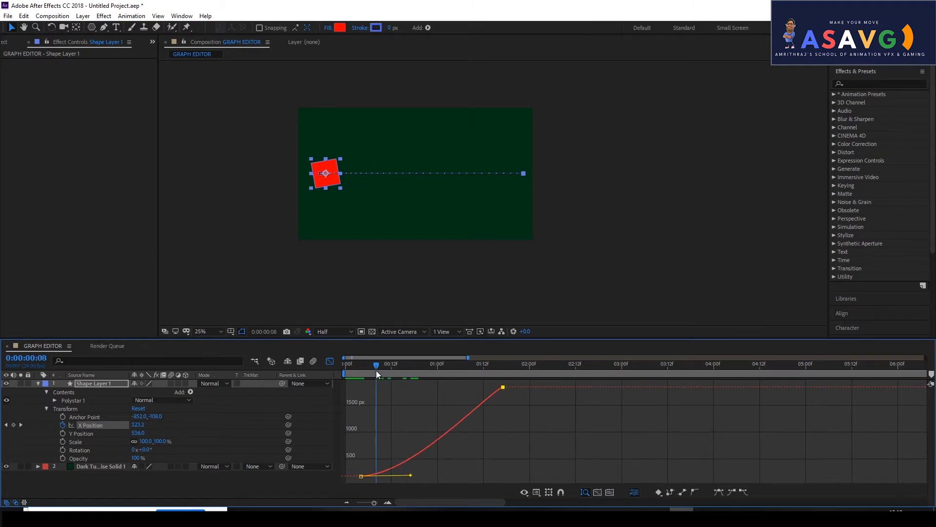
# In the Speed Graph, slightly lengthen the last X Position keyframe's incoming handle
pyautogui.doubleClick(502, 387)
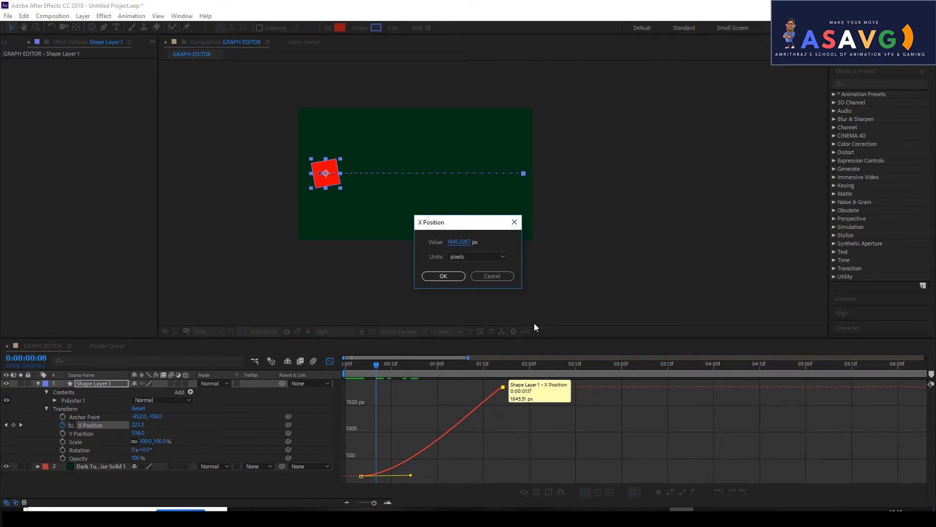
pyautogui.click(487, 277)
pyautogui.click(538, 494)
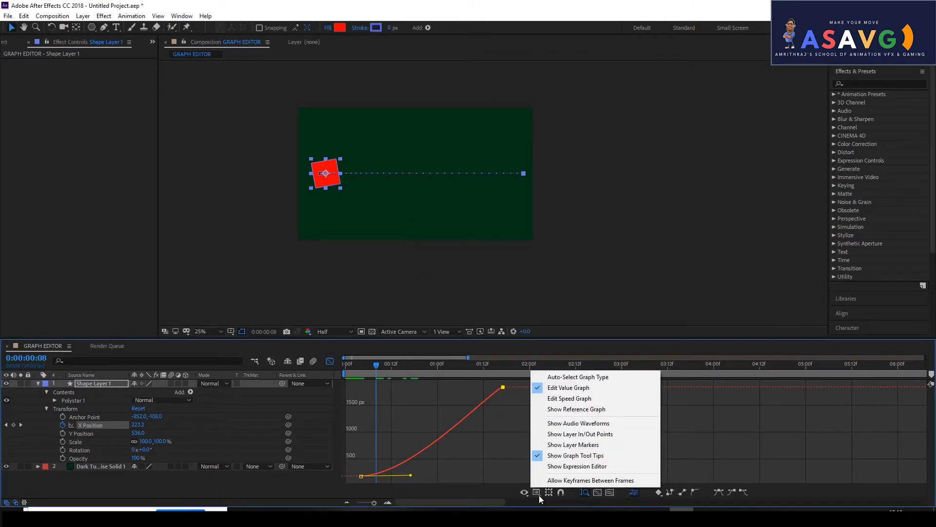
pyautogui.click(568, 397)
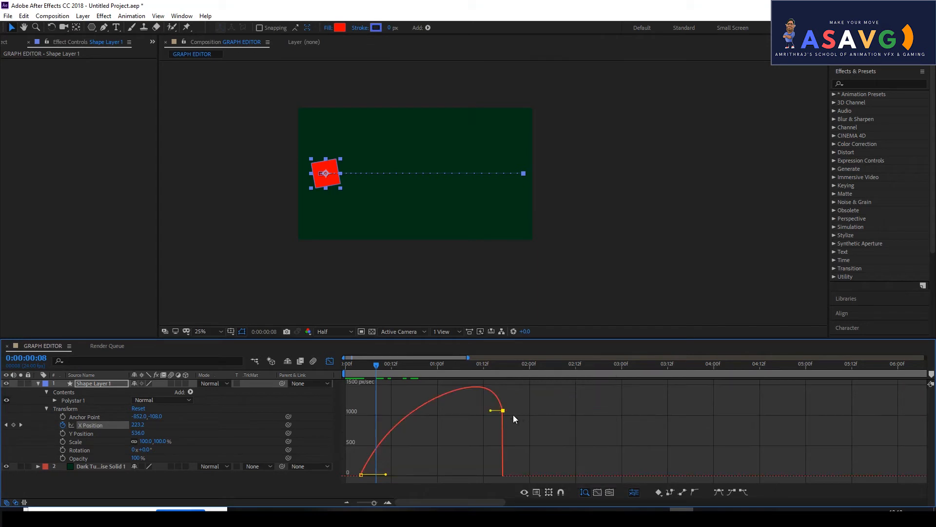
pyautogui.moveTo(490, 410); pyautogui.dragTo(475, 413)
# Switch between the Value Graph and Speed Graph to compare the X Position curves, finishing in the Value Graph
pyautogui.click(536, 493)
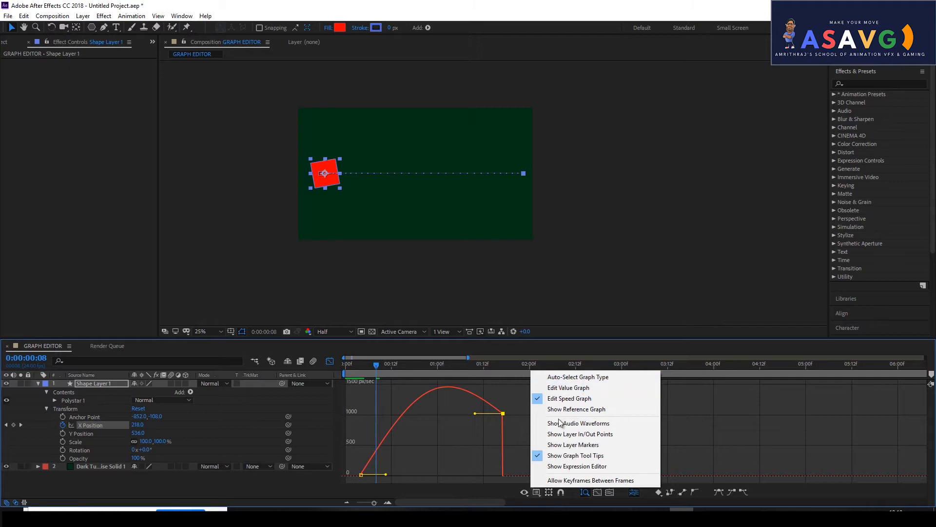
pyautogui.click(576, 391)
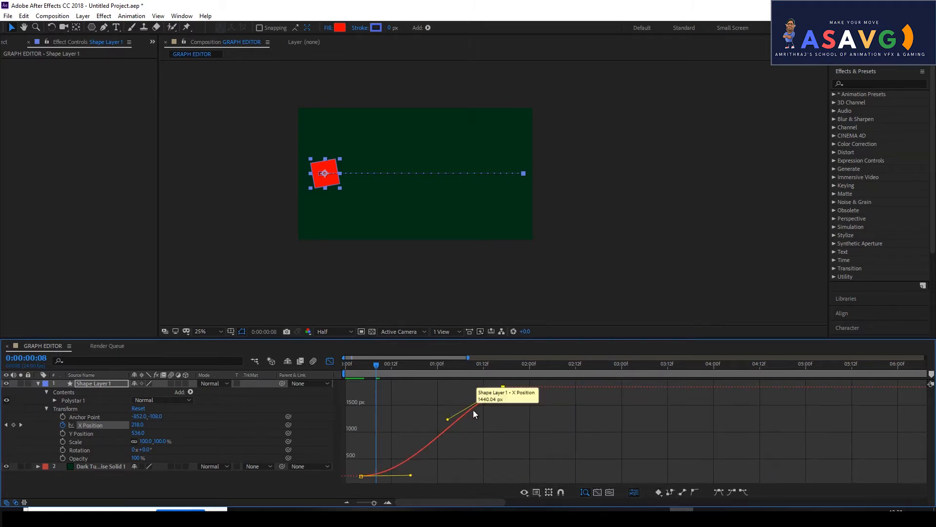
pyautogui.click(539, 493)
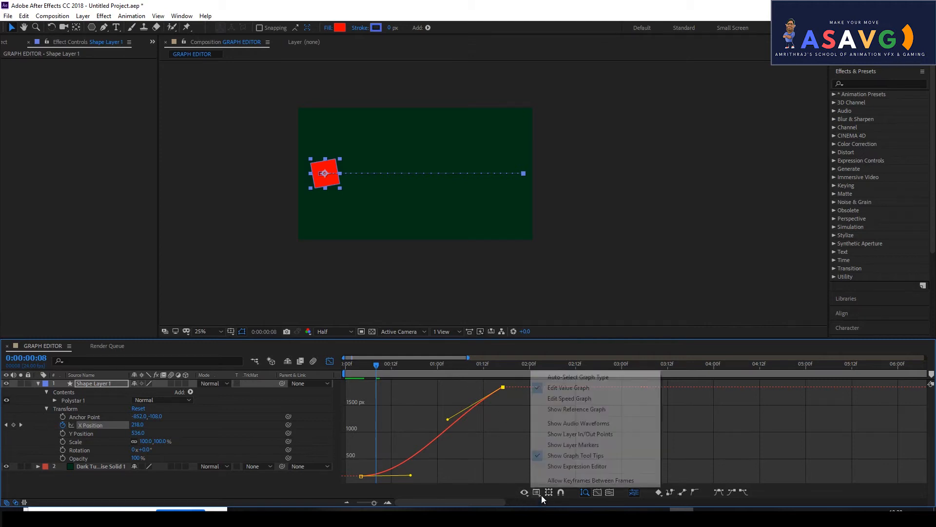
pyautogui.click(557, 397)
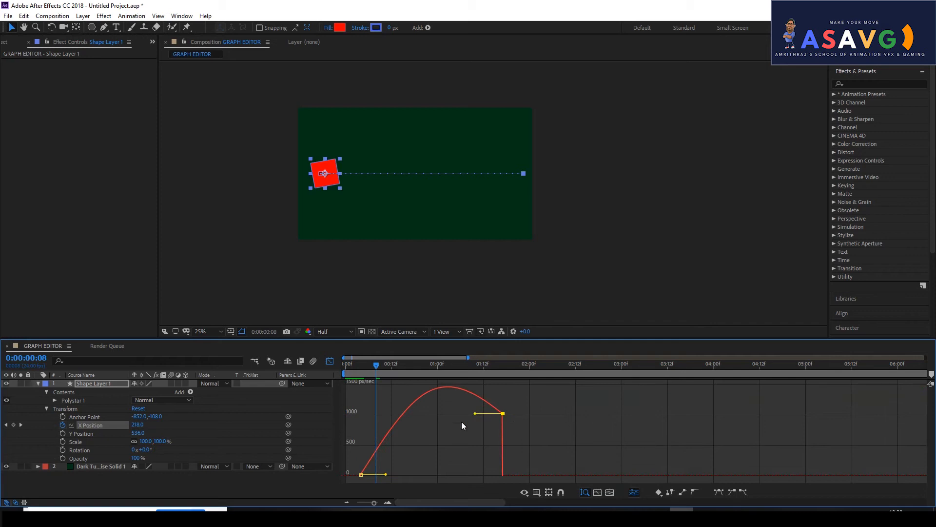
pyautogui.click(537, 493)
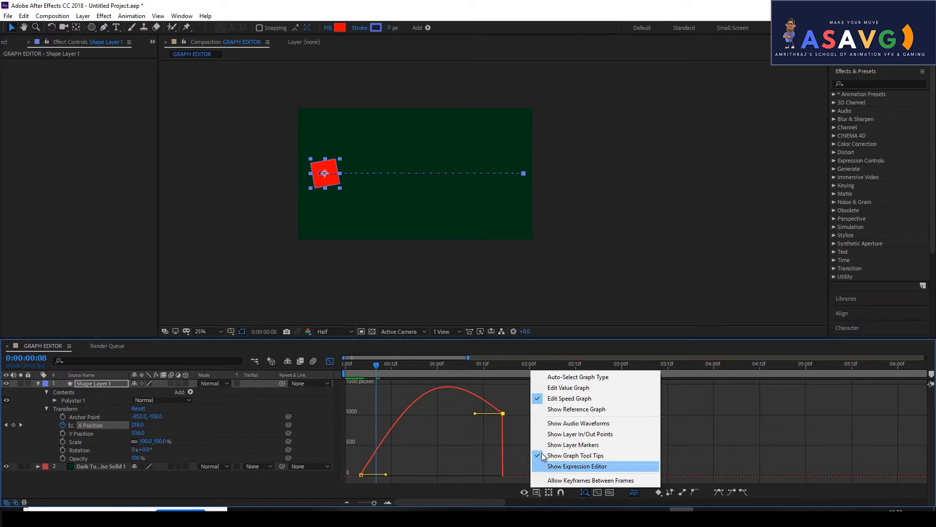
pyautogui.click(572, 389)
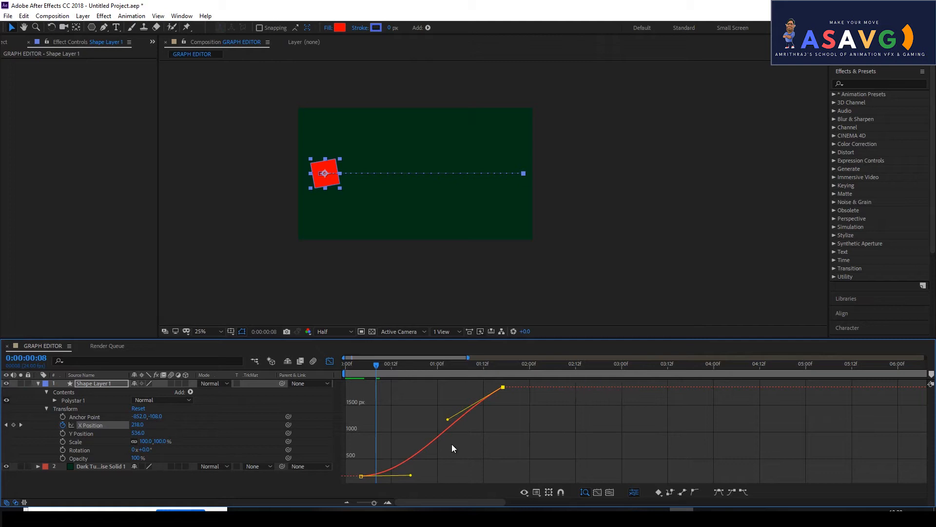
# In the Value Graph, shorten the last X Position keyframe's incoming handle to about 0:00:01:08
pyautogui.moveTo(450, 417); pyautogui.dragTo(454, 416)
pyautogui.click(462, 414)
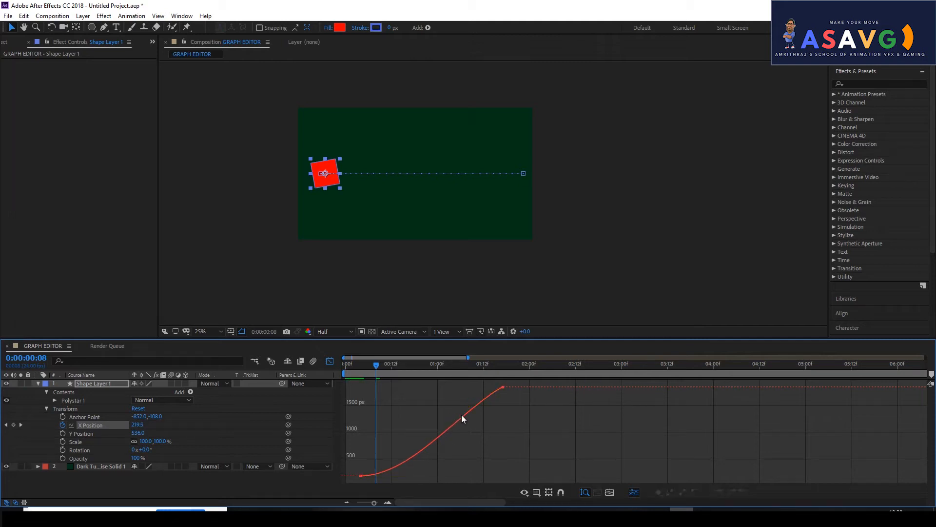
pyautogui.doubleClick(504, 389)
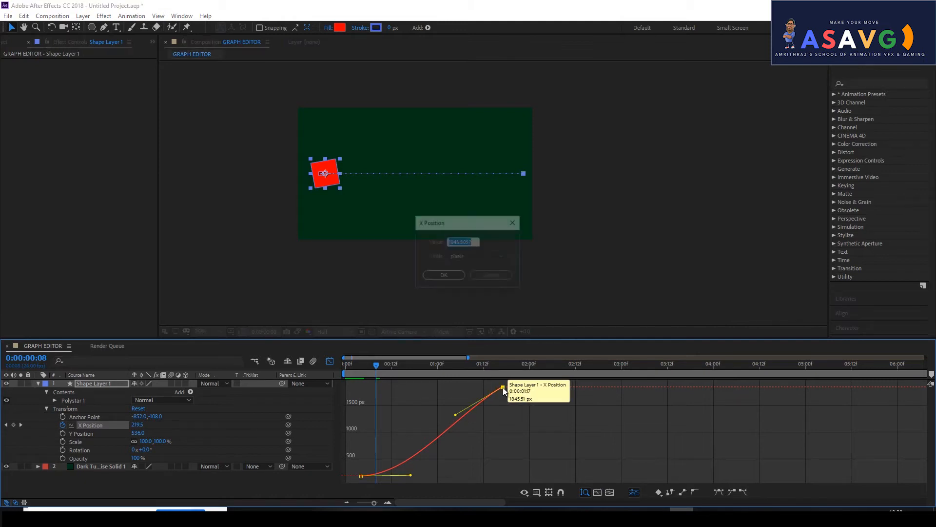
pyautogui.click(491, 279)
pyautogui.moveTo(456, 416); pyautogui.dragTo(469, 415)
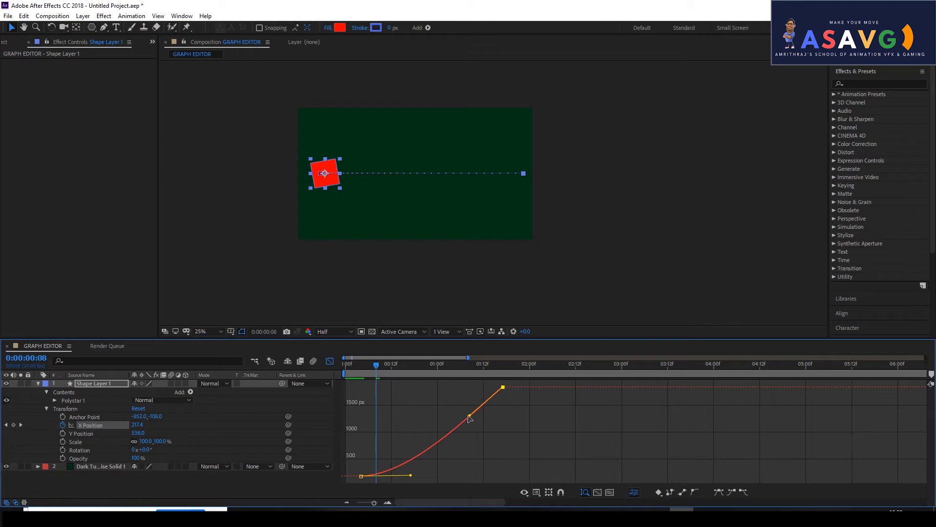
# Extend the first X Position keyframe's outgoing handle nearly flat to about 0:00:00:22 and preview the motion from the start
pyautogui.click(411, 475)
pyautogui.moveTo(412, 474); pyautogui.dragTo(429, 474)
pyautogui.click(346, 365)
pyautogui.press('space')
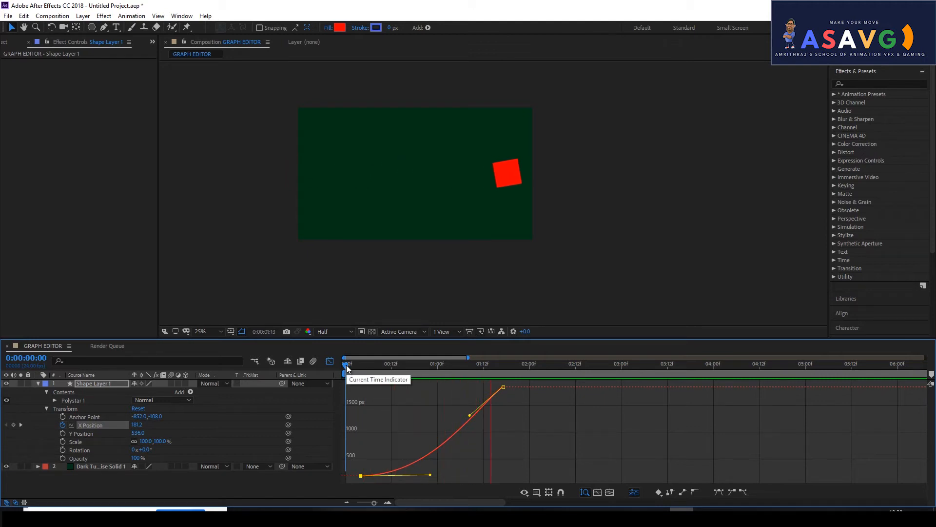
pyautogui.press('space')
pyautogui.click(345, 373)
pyautogui.press('space')
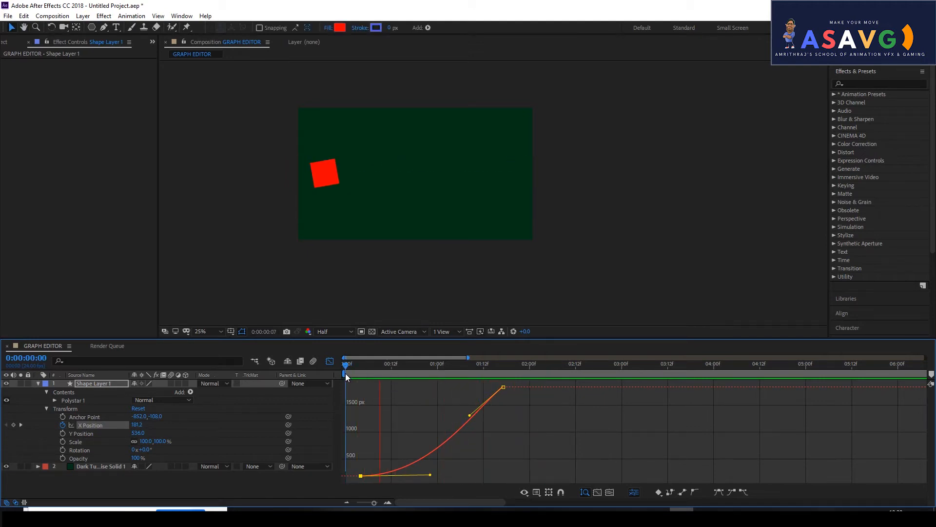
pyautogui.press('space')
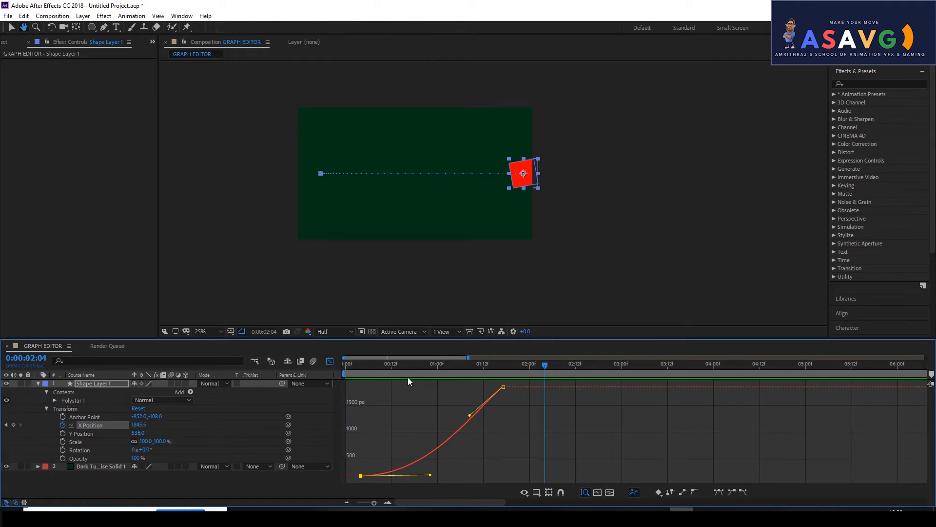
# Stretch the first keyframe's outgoing handle nearly flat to the last keyframe's time of 0:00:01:17, and preview the slow start
pyautogui.moveTo(483, 371); pyautogui.dragTo(434, 382)
pyautogui.moveTo(430, 475); pyautogui.dragTo(531, 473)
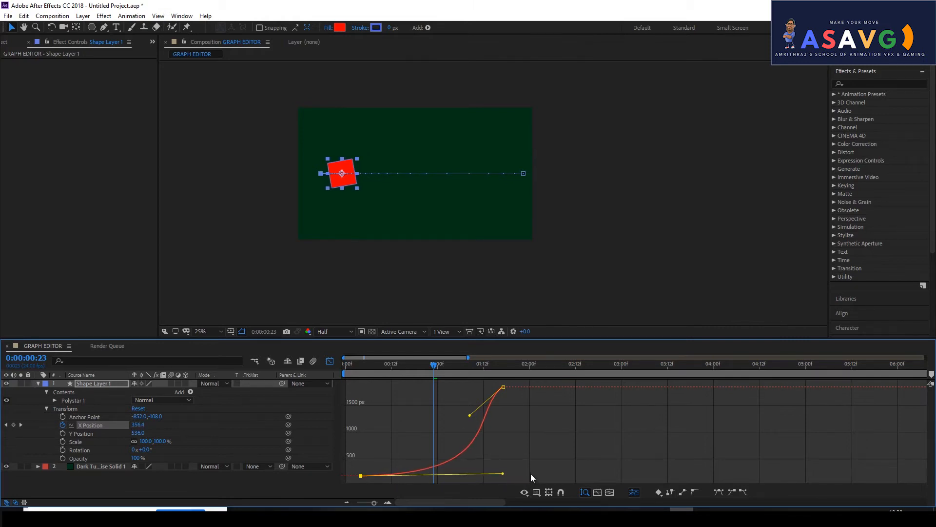
pyautogui.moveTo(435, 367); pyautogui.dragTo(358, 371)
pyautogui.press('space')
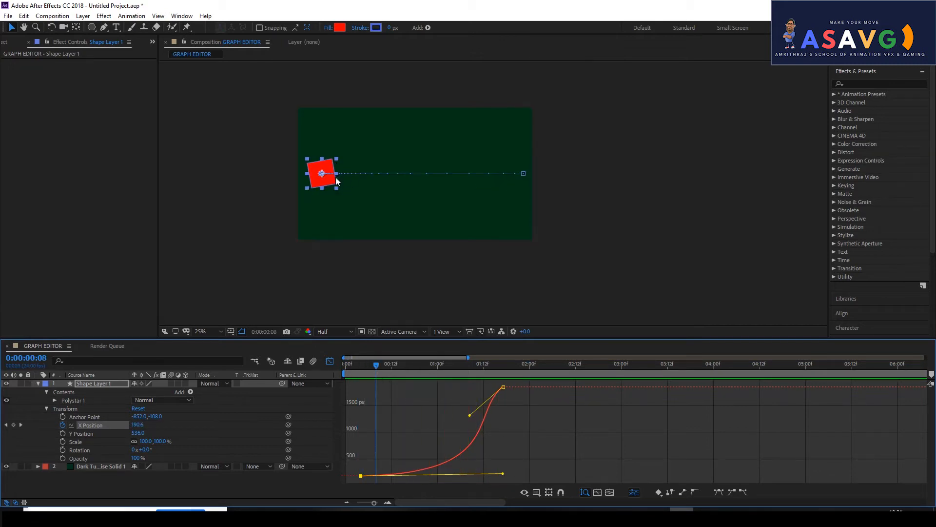
pyautogui.moveTo(375, 367); pyautogui.dragTo(350, 375)
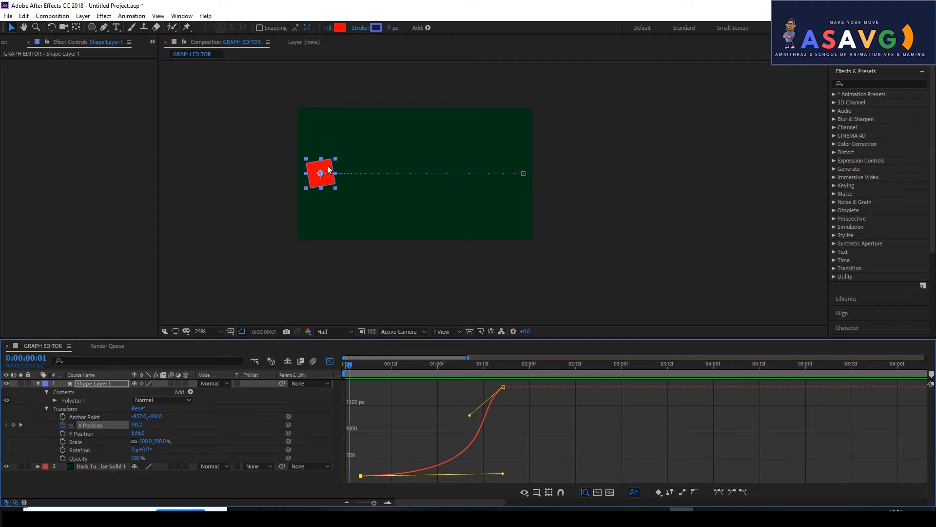
pyautogui.press('space')
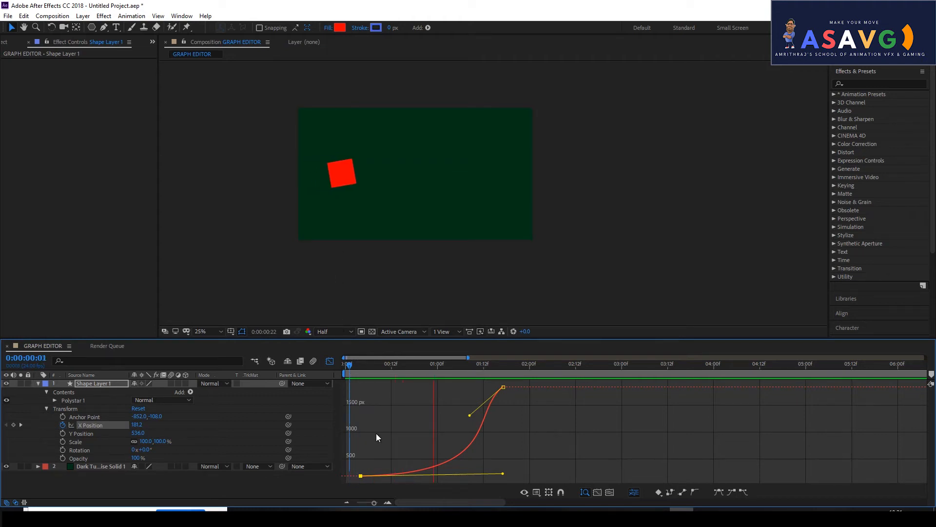
# Stretch the last keyframe's incoming handle nearly flat back to the first keyframe's time to form an S-curve, and preview the motion
pyautogui.moveTo(382, 368)
pyautogui.mouseDown()
pyautogui.moveTo(502, 383)
pyautogui.moveTo(395, 374)
pyautogui.mouseUp()
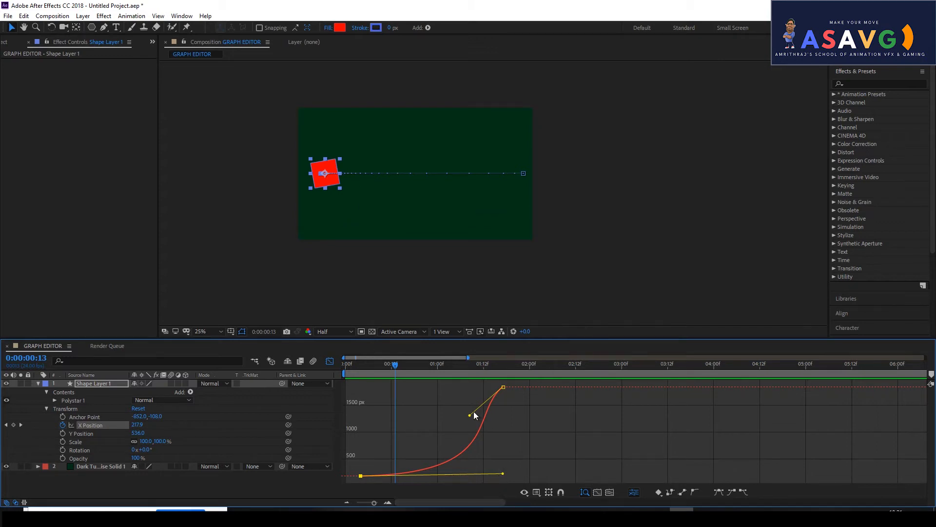
pyautogui.moveTo(471, 414); pyautogui.dragTo(345, 386)
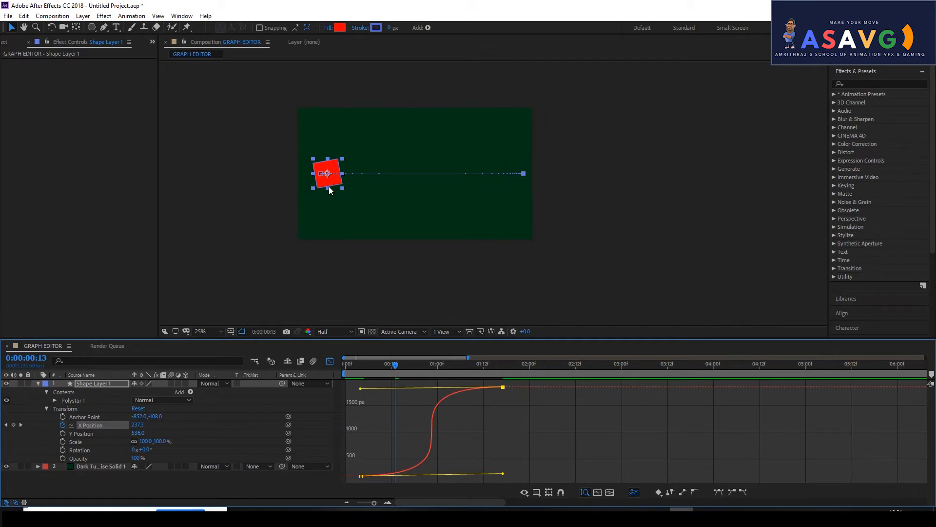
pyautogui.moveTo(397, 372); pyautogui.dragTo(385, 367)
pyautogui.press('space')
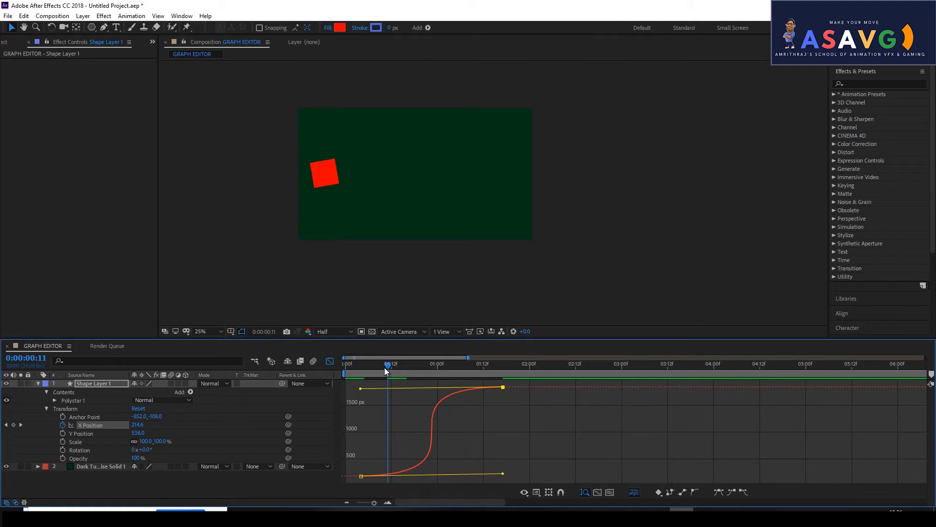
pyautogui.click(364, 369)
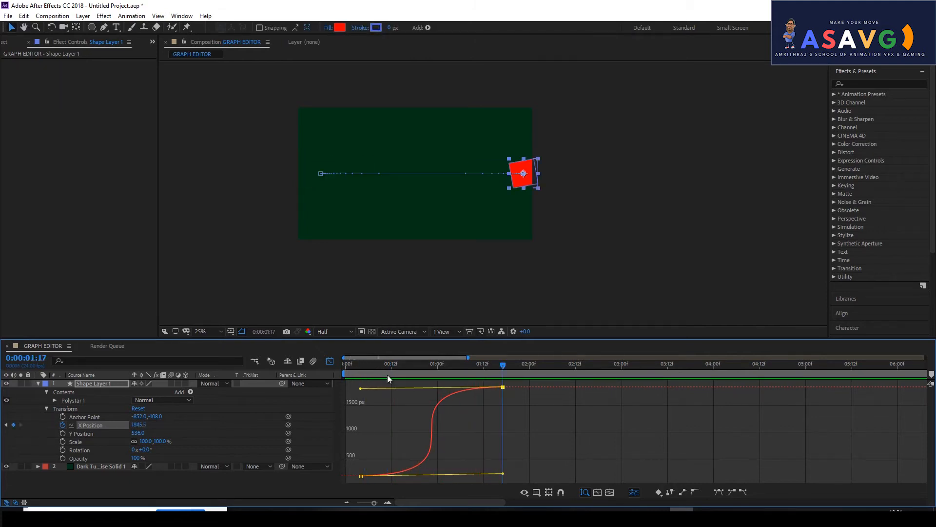
pyautogui.click(355, 369)
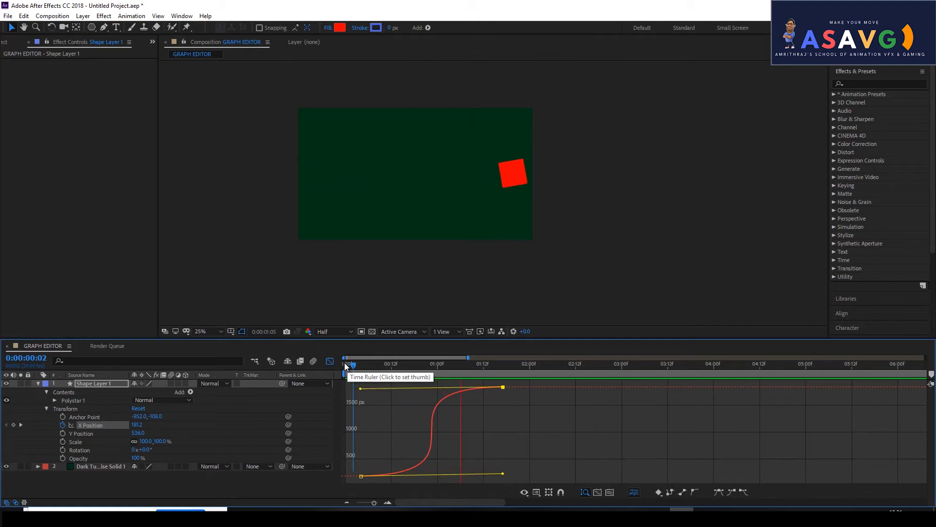
pyautogui.press('space')
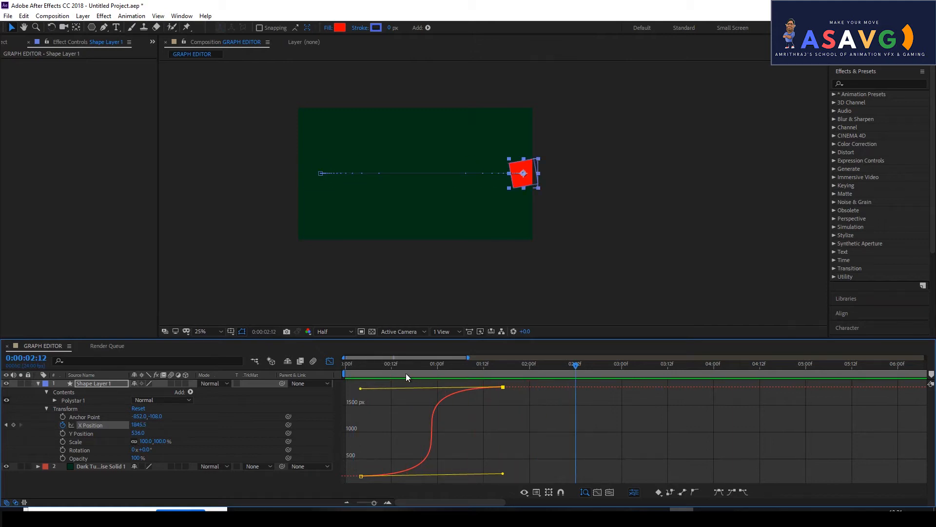
# Try pulling the last keyframe's incoming handle almost straight down, preview the accelerating motion, and undo that change
pyautogui.moveTo(361, 476); pyautogui.dragTo(385, 473)
pyautogui.moveTo(361, 389); pyautogui.dragTo(503, 429)
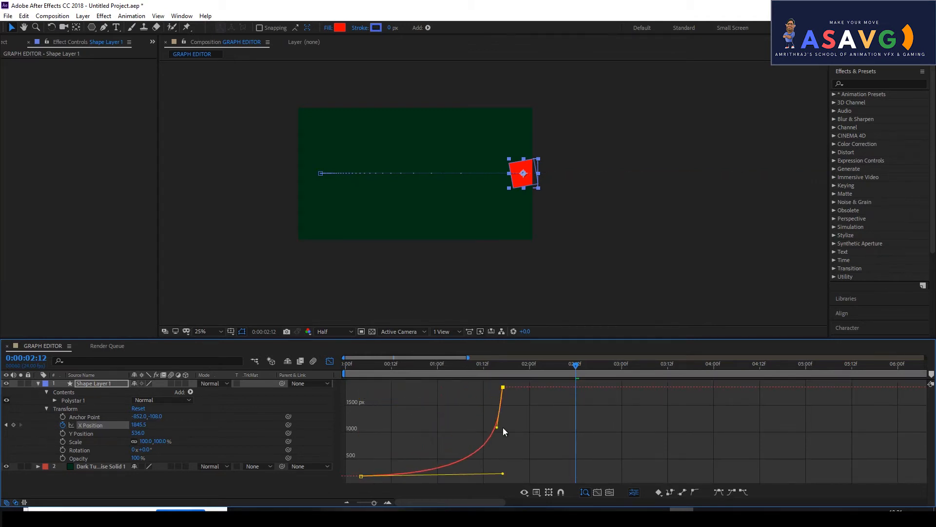
pyautogui.moveTo(574, 378); pyautogui.dragTo(378, 390)
pyautogui.press('space')
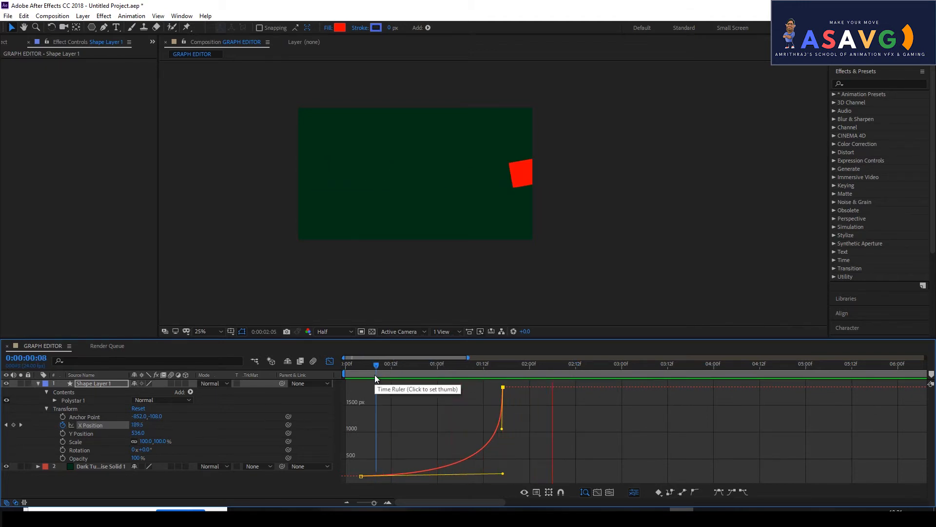
pyautogui.press('space')
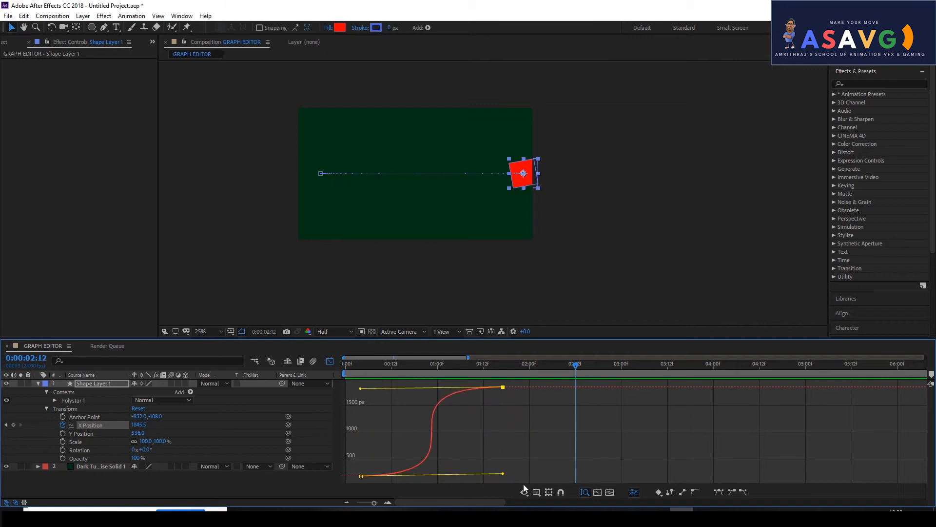
# Pull the first keyframe's outgoing handle straight up for a fast start, enlarge the graph area, and preview the motion
pyautogui.moveTo(504, 474); pyautogui.dragTo(347, 382)
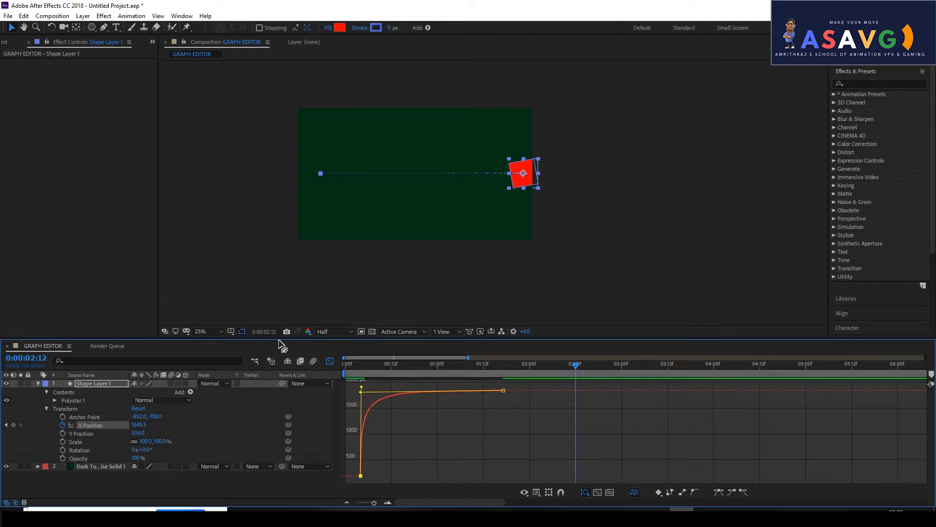
pyautogui.moveTo(286, 323); pyautogui.dragTo(288, 311)
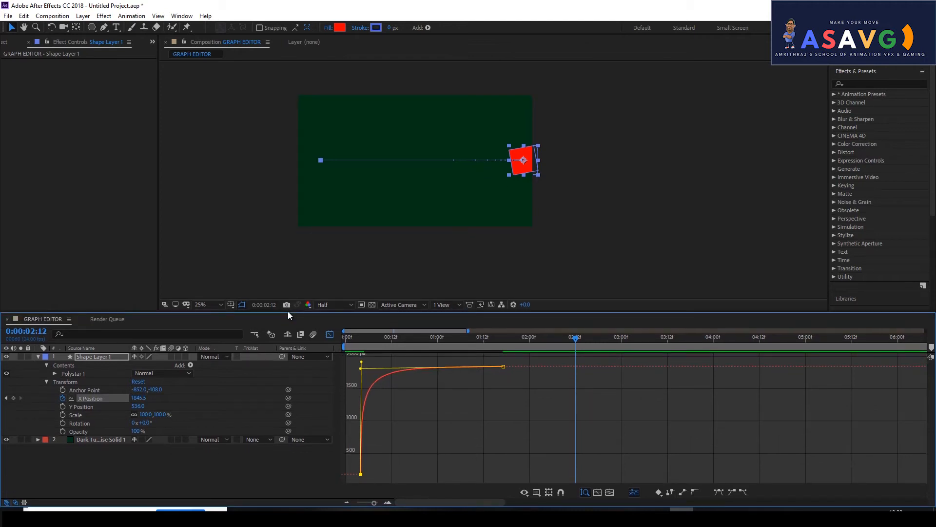
pyautogui.press('space')
pyautogui.click(349, 336)
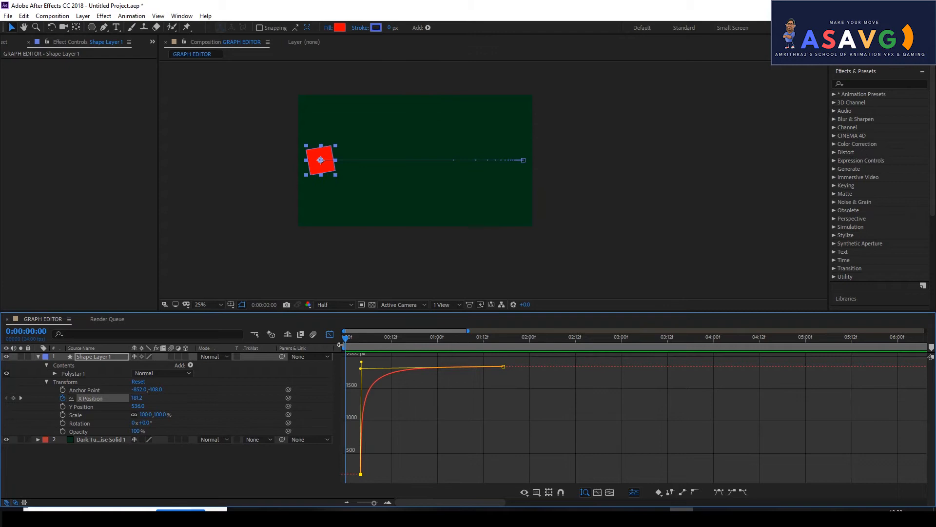
pyautogui.moveTo(374, 341); pyautogui.dragTo(351, 347)
pyautogui.press('space')
pyautogui.press('space')
pyautogui.press('space')
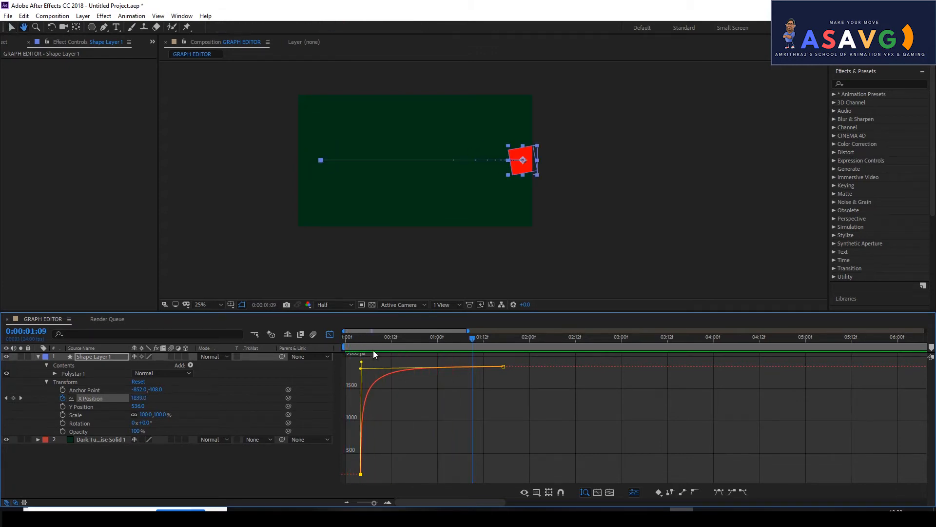
pyautogui.press('space')
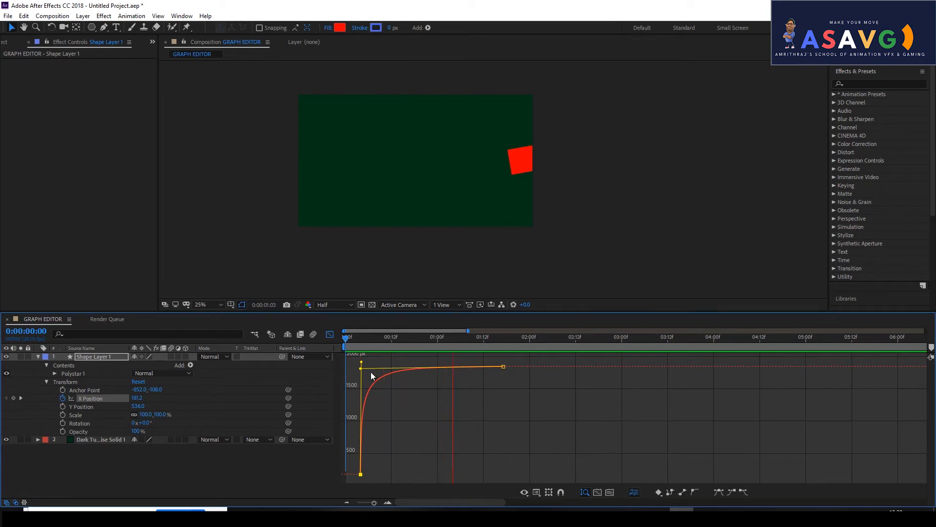
# Pull the first keyframe's outgoing handle down to a gentle upward slope ending at about 0:00:01:01 and 500 px
pyautogui.moveTo(361, 364); pyautogui.dragTo(442, 467)
pyautogui.click(441, 465)
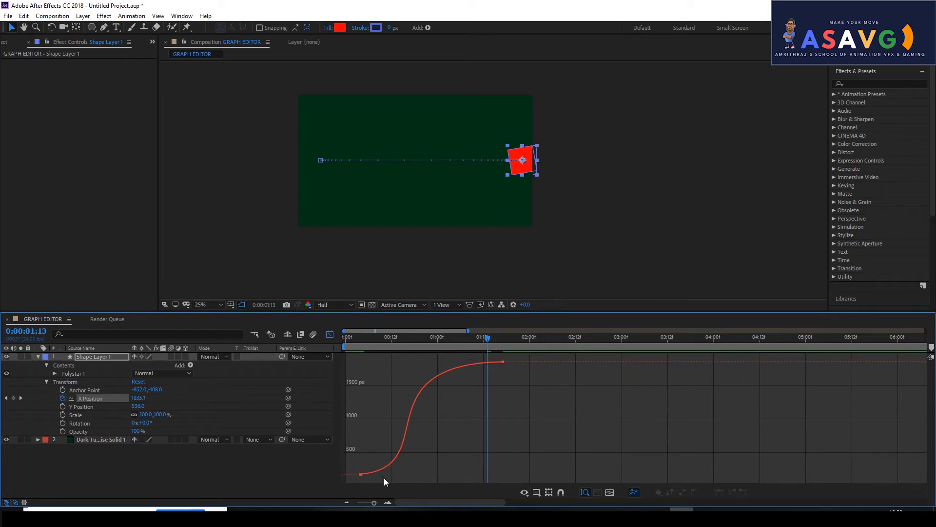
pyautogui.click(361, 474)
pyautogui.click(441, 460)
pyautogui.click(361, 474)
pyautogui.moveTo(444, 472); pyautogui.dragTo(441, 450)
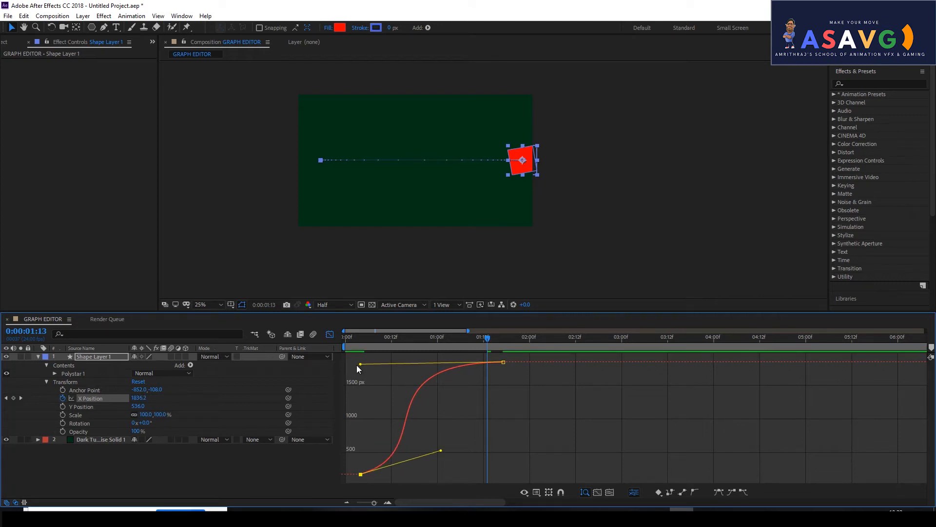
# Nearly level the last keyframe's incoming handle, steepen the first keyframe's outgoing handle to end at about 0:00:00:19, and preview the motion
pyautogui.moveTo(360, 363); pyautogui.dragTo(331, 358)
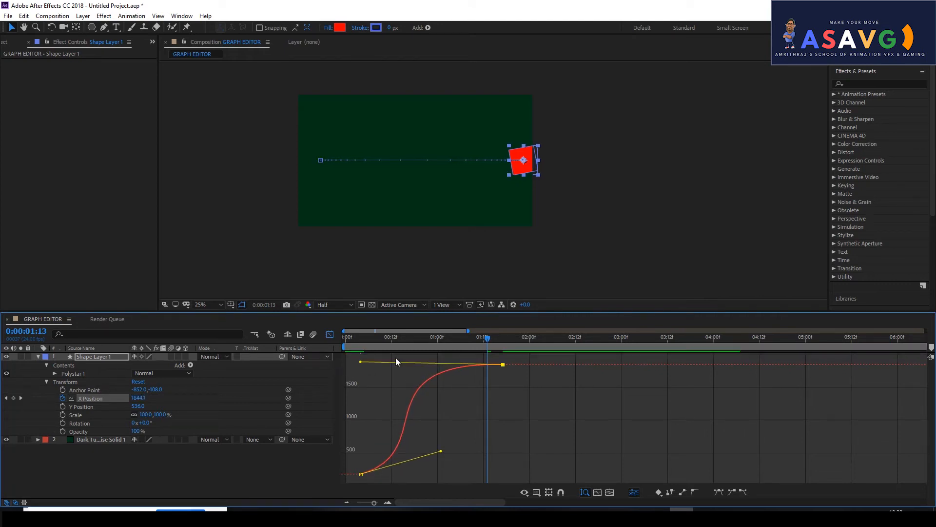
pyautogui.moveTo(442, 454); pyautogui.dragTo(417, 405)
pyautogui.moveTo(481, 340); pyautogui.dragTo(345, 340)
pyautogui.press('space')
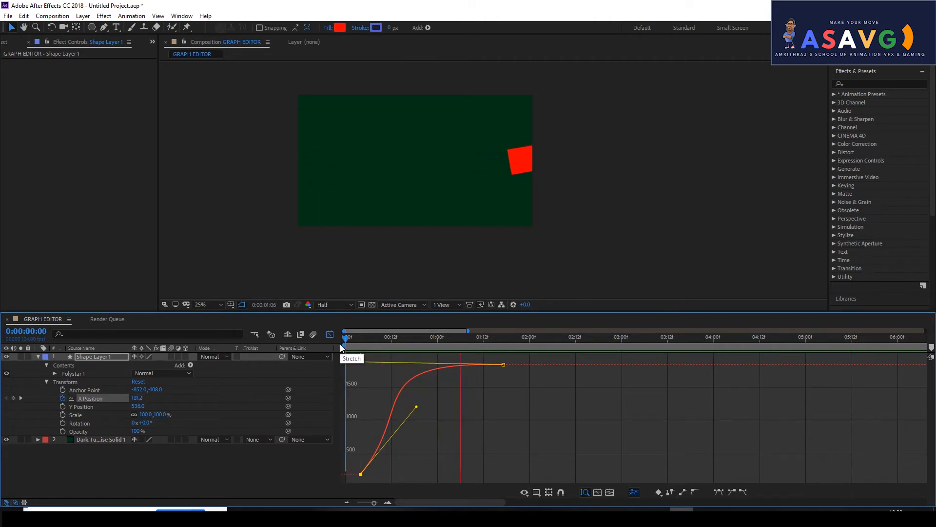
pyautogui.press('space')
pyautogui.moveTo(379, 341); pyautogui.dragTo(360, 342)
pyautogui.press('space')
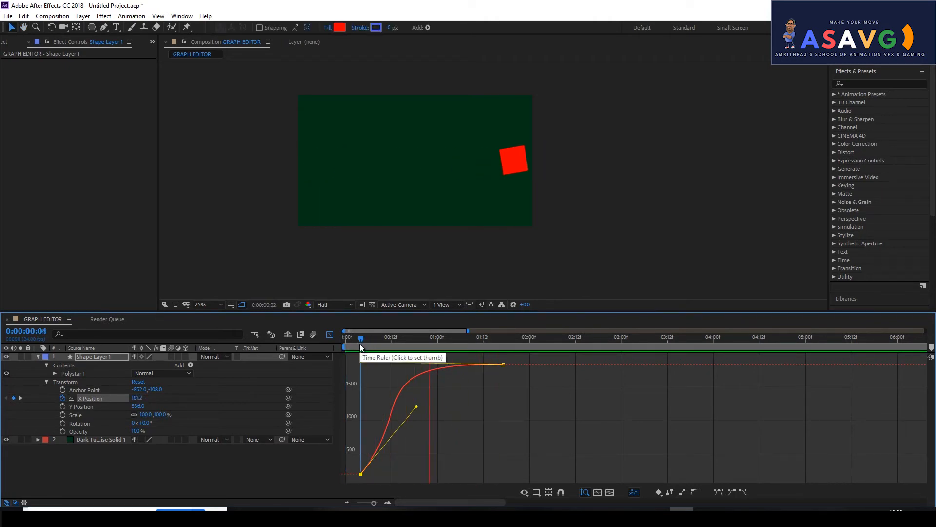
pyautogui.press('space')
pyautogui.click(538, 493)
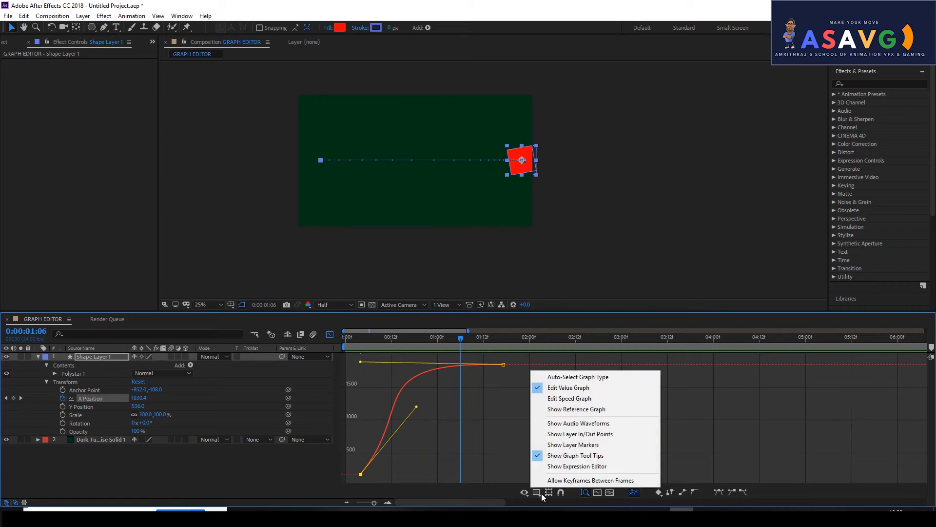
pyautogui.click(453, 341)
pyautogui.press('space')
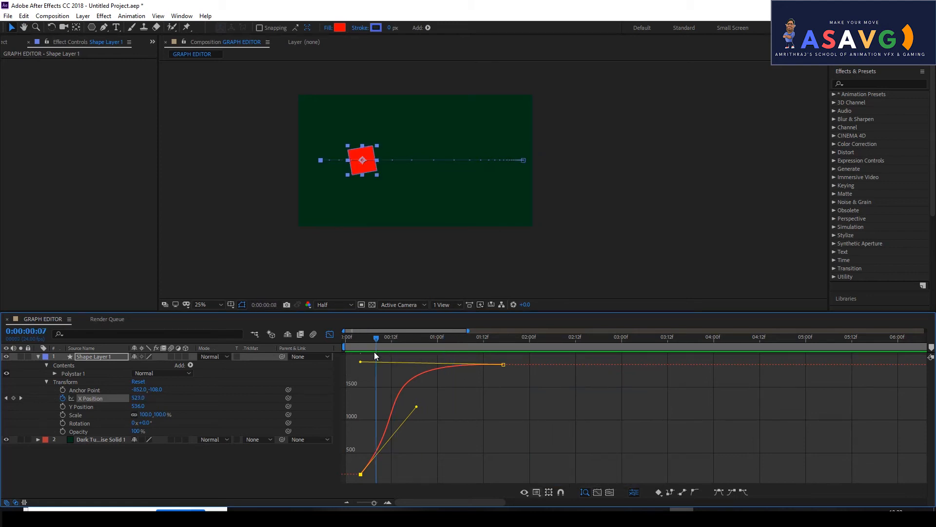
pyautogui.press('space')
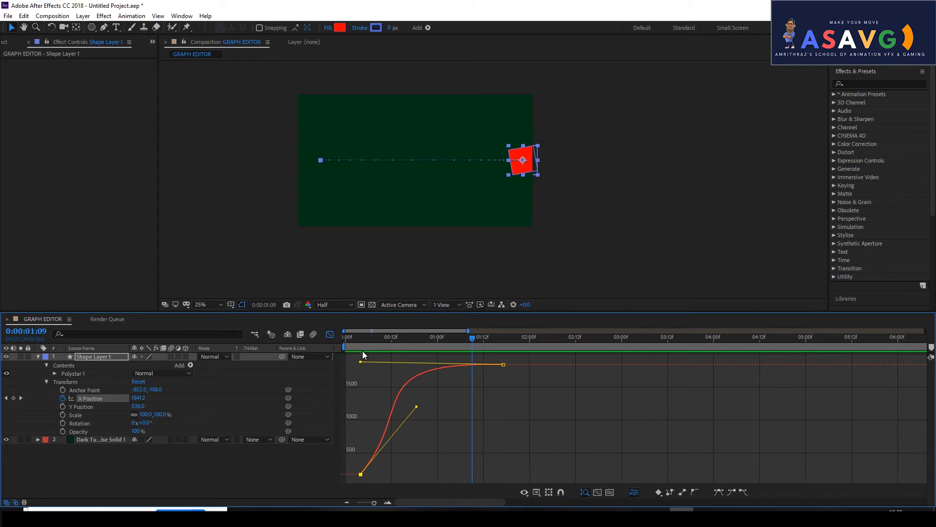
# Stretch the first keyframe's outgoing handle nearly flat to the last keyframe's time, and view the resulting motion in the speed graph
pyautogui.moveTo(418, 408); pyautogui.dragTo(503, 472)
pyautogui.moveTo(625, 468); pyautogui.dragTo(621, 466)
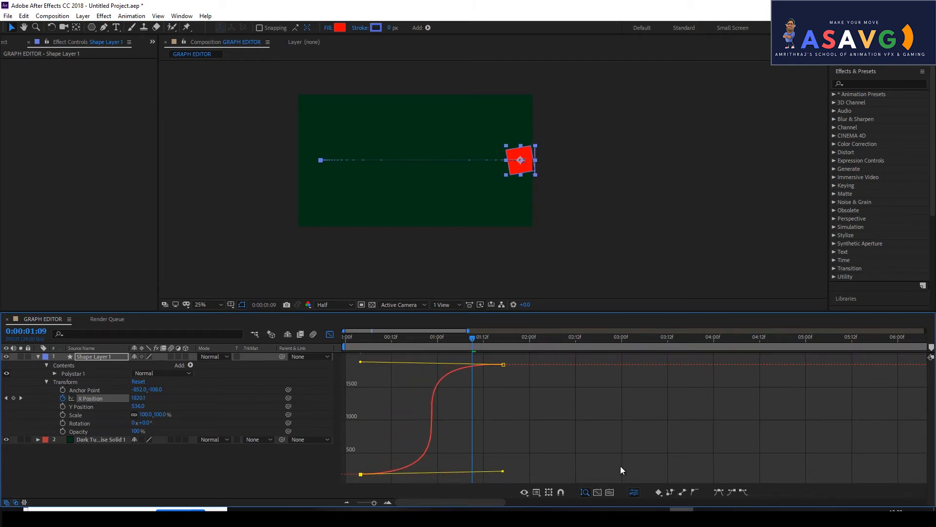
pyautogui.click(538, 492)
pyautogui.click(563, 401)
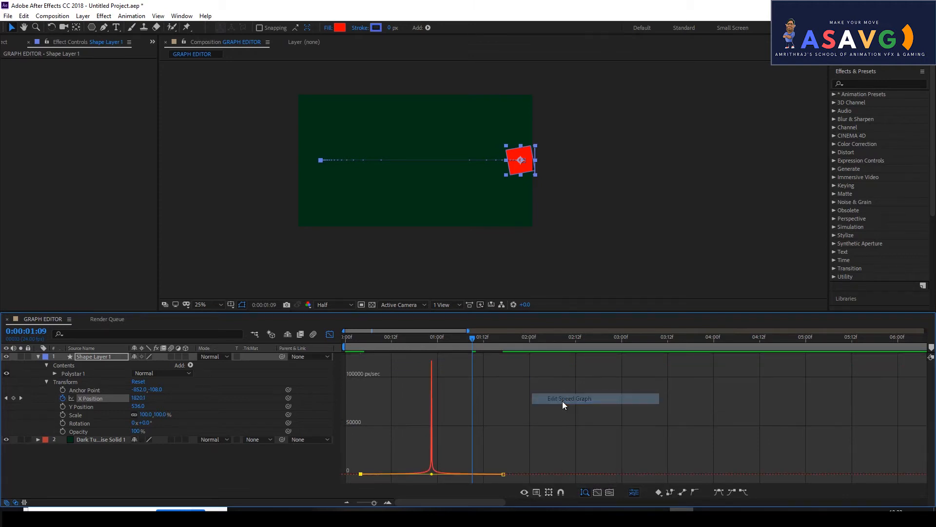
pyautogui.moveTo(470, 338); pyautogui.dragTo(499, 390)
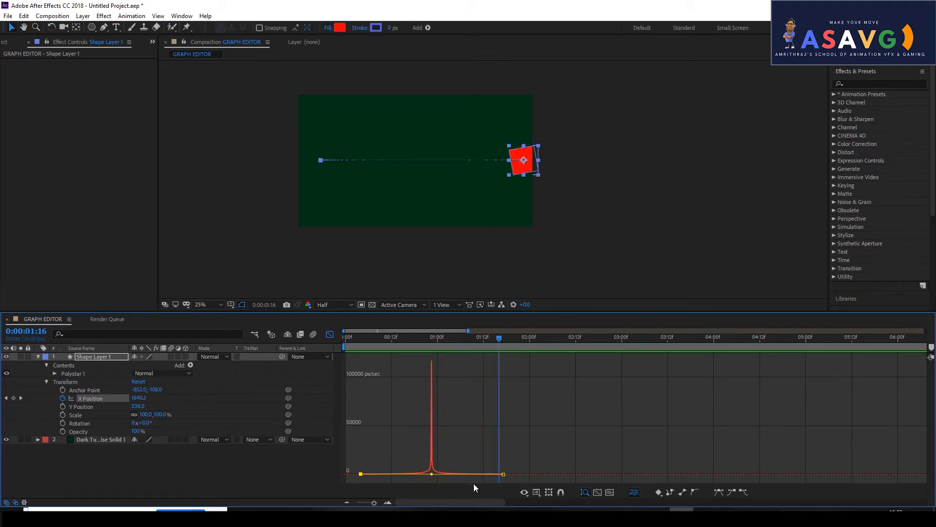
# Try moving the last keyframe to 0:00:04:00, reshape both keyframes' speed handles, preview the motion, and undo the last handle change
pyautogui.moveTo(506, 474); pyautogui.dragTo(715, 451)
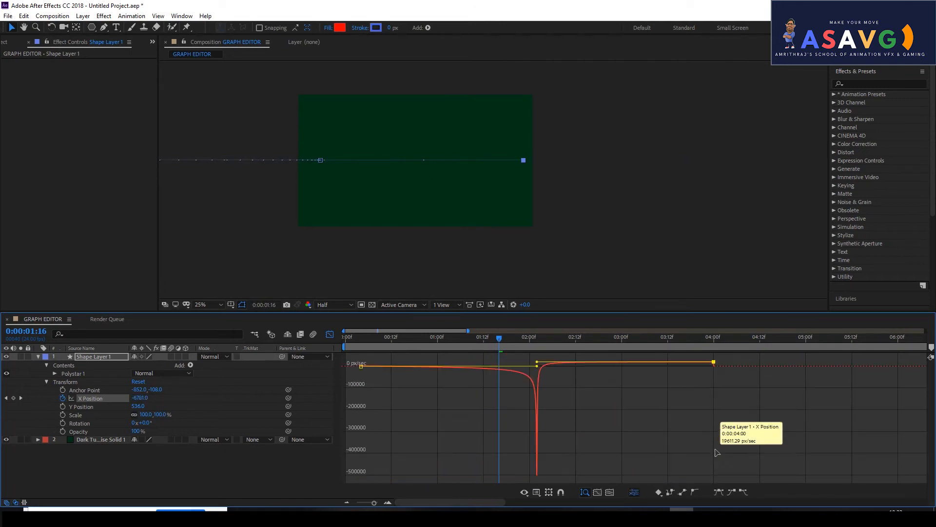
pyautogui.moveTo(539, 365); pyautogui.dragTo(452, 474)
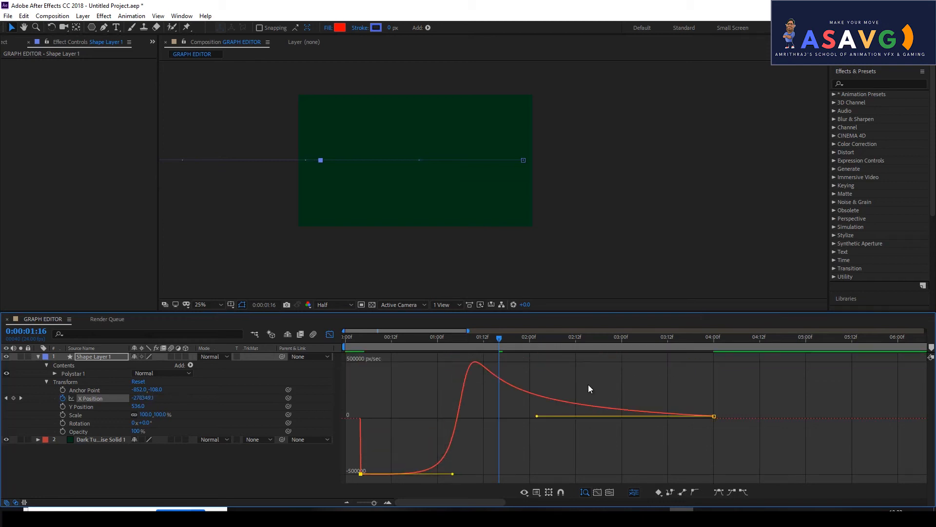
pyautogui.moveTo(528, 417); pyautogui.dragTo(627, 423)
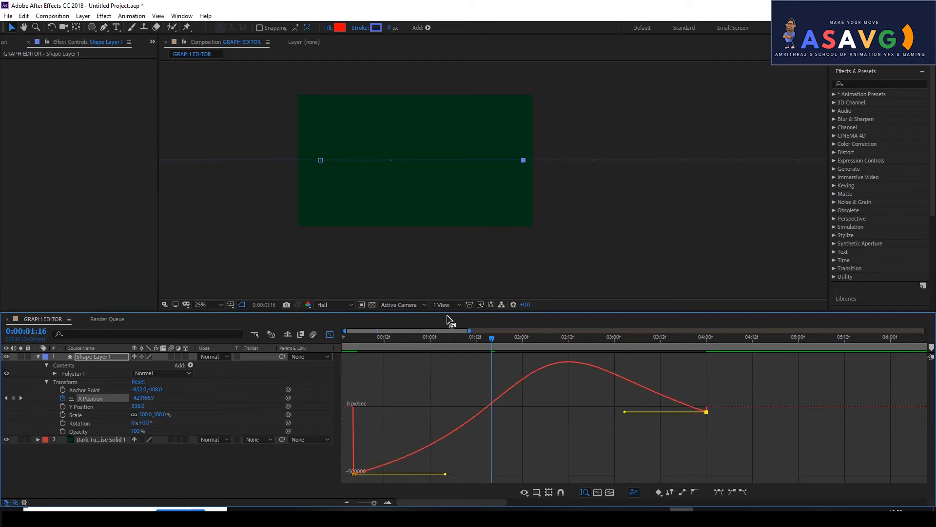
pyautogui.moveTo(488, 337); pyautogui.dragTo(376, 354)
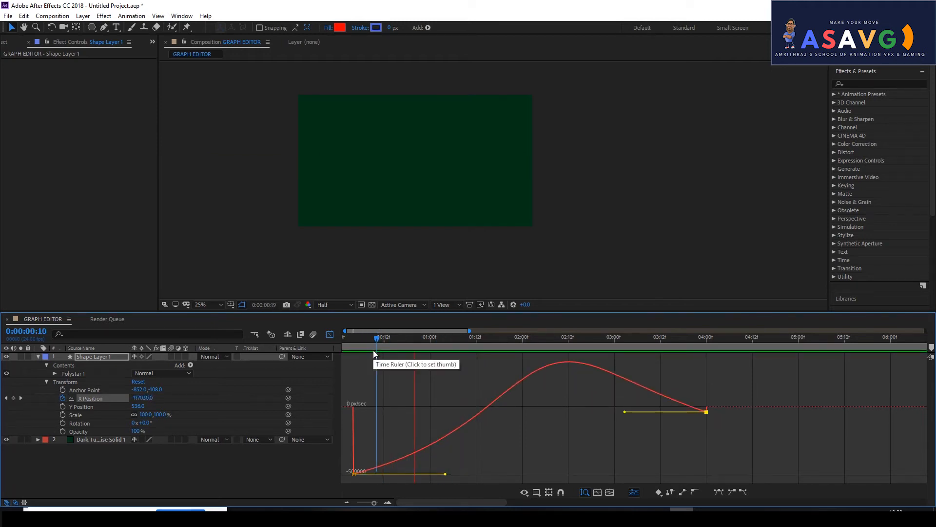
pyautogui.press('space')
pyautogui.hotkey('ctrl', 'z')
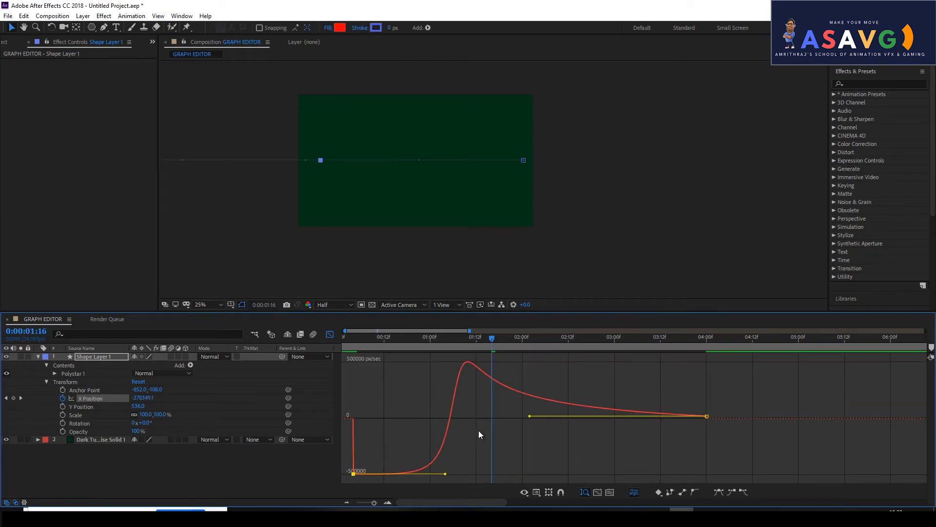
# Switch to the value graph and try raising the first keyframe's steeply falling outgoing handle
pyautogui.click(537, 493)
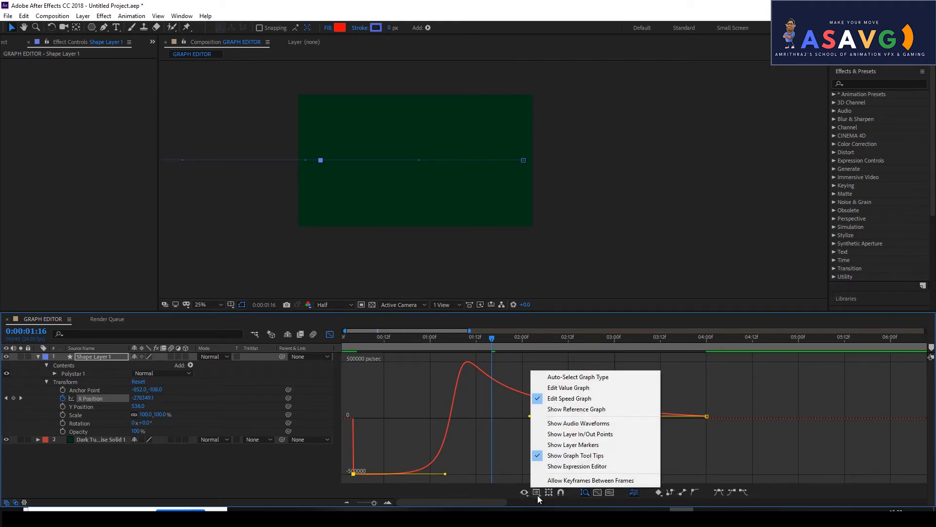
pyautogui.click(582, 388)
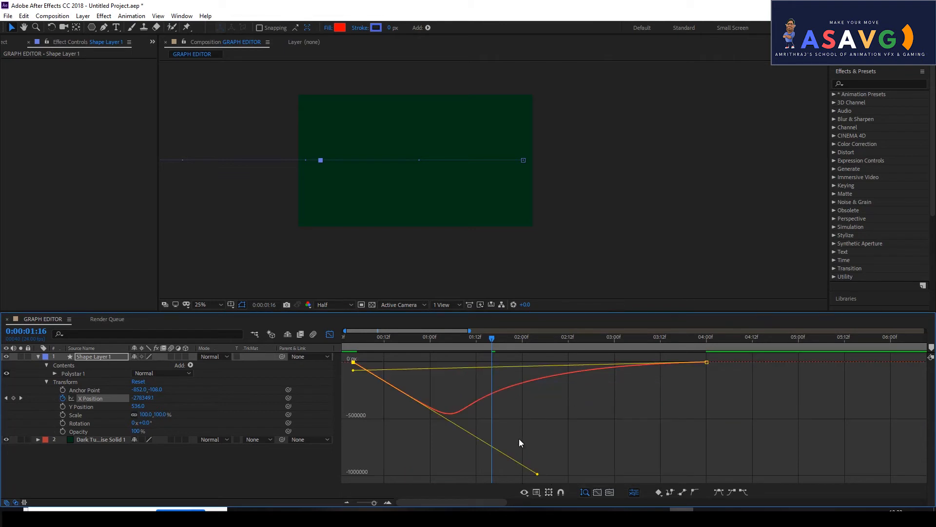
pyautogui.moveTo(537, 474); pyautogui.dragTo(521, 431)
# Undo the X Position keyframe and handle edits back to a straight linear value graph starting at 0:00:00:00
pyautogui.hotkey('ctrl', 'z')
pyautogui.hotkey('ctrl', 'z')
pyautogui.hotkey('ctrl', 'z')
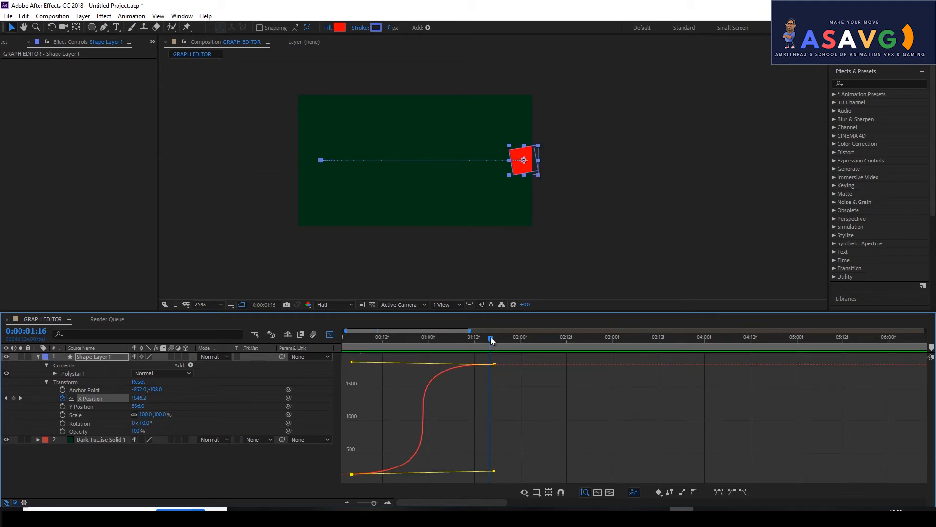
pyautogui.hotkey('ctrl', 'z')
pyautogui.hotkey('ctrl', 'z')
pyautogui.hotkey('ctrl', 'z')
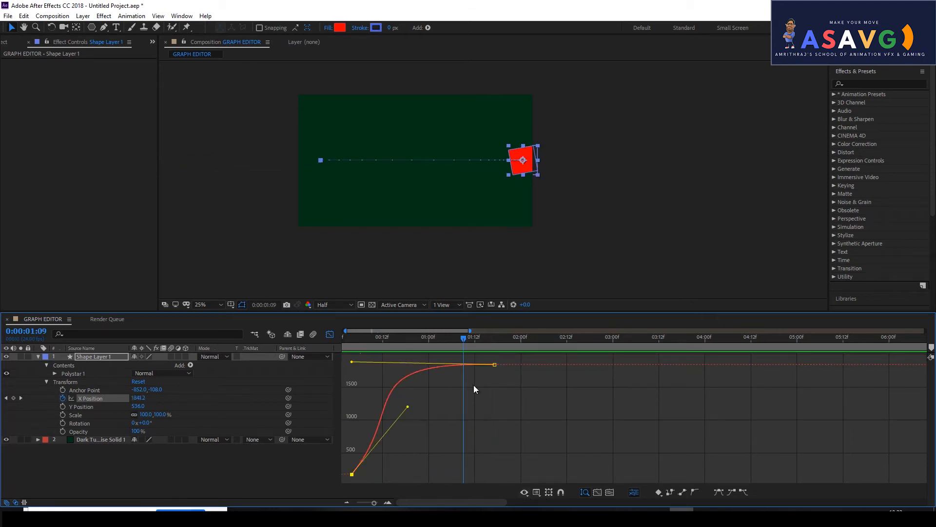
pyautogui.hotkey('ctrl', 'z')
pyautogui.hotkey('ctrl', 'z')
pyautogui.hotkey('ctrl', 'z')
pyautogui.hotkey('ctrl', 'z')
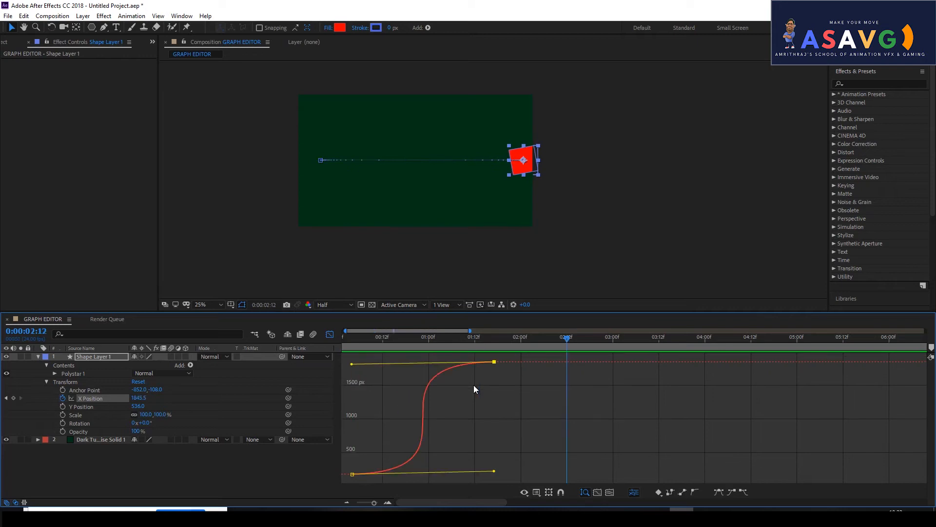
pyautogui.hotkey('ctrl', 'z')
pyautogui.hotkey('ctrl', 'z')
pyautogui.hotkey('ctrl', 'z')
pyautogui.hotkey('ctrl', 'z')
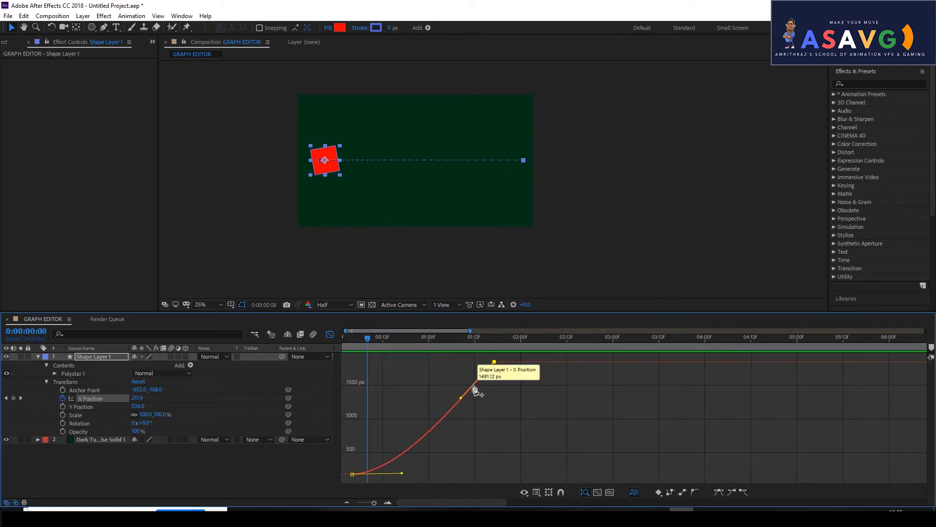
pyautogui.hotkey('ctrl', 'z')
pyautogui.hotkey('ctrl', 'z')
pyautogui.hotkey('ctrl', 'z')
pyautogui.hotkey('ctrl', 'z')
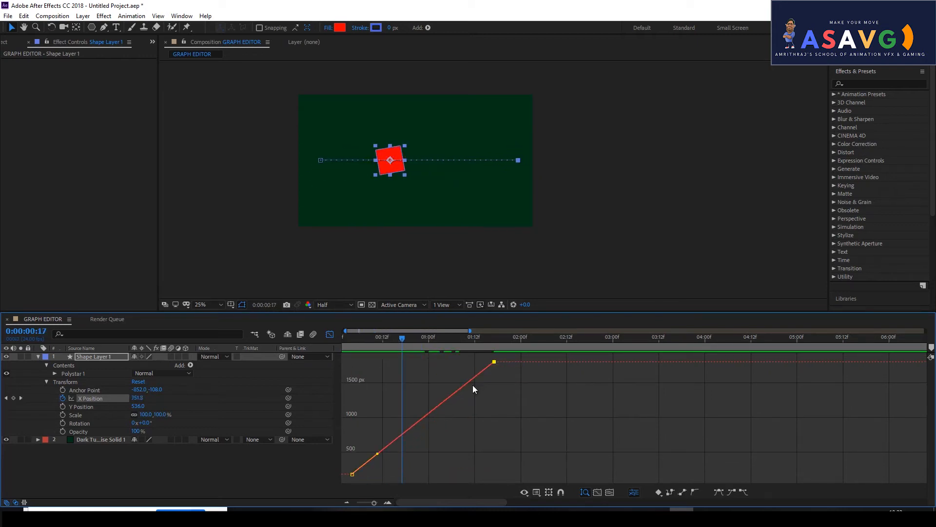
pyautogui.moveTo(547, 395); pyautogui.dragTo(591, 383)
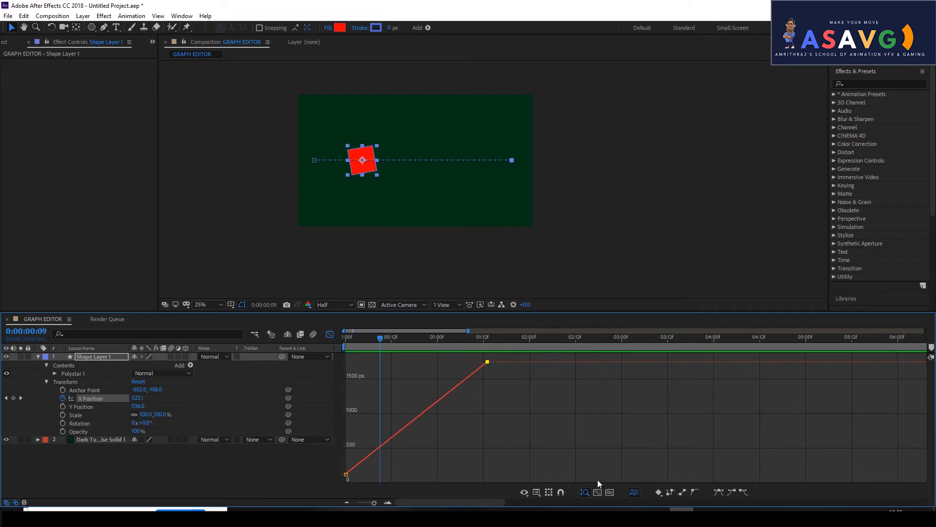
# Display the X Position speed graph and inspect the first keyframe's speed near the start of the timeline
pyautogui.click(536, 493)
pyautogui.click(577, 398)
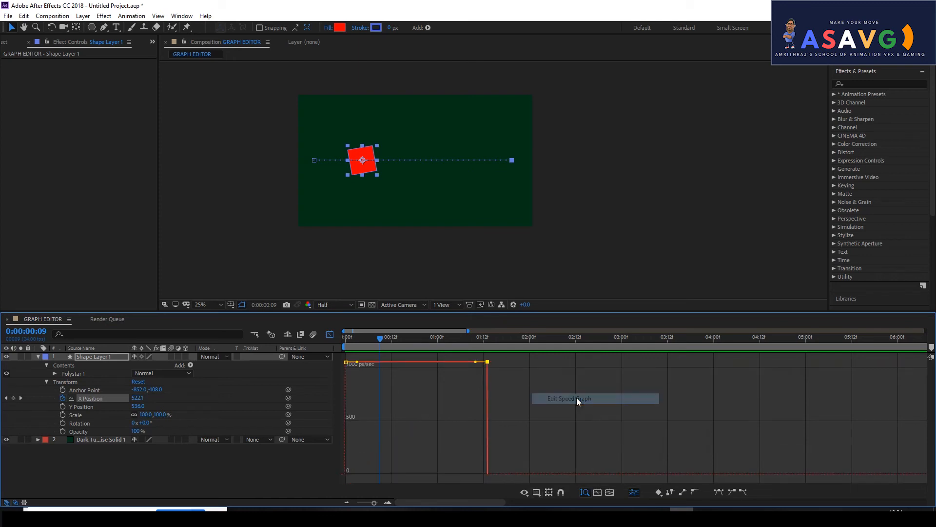
pyautogui.moveTo(390, 339); pyautogui.dragTo(347, 367)
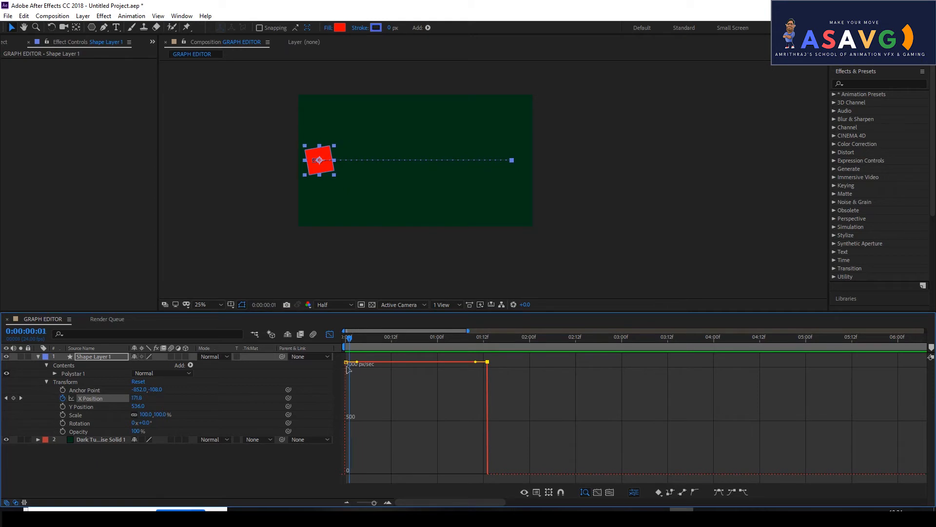
pyautogui.moveTo(346, 365)
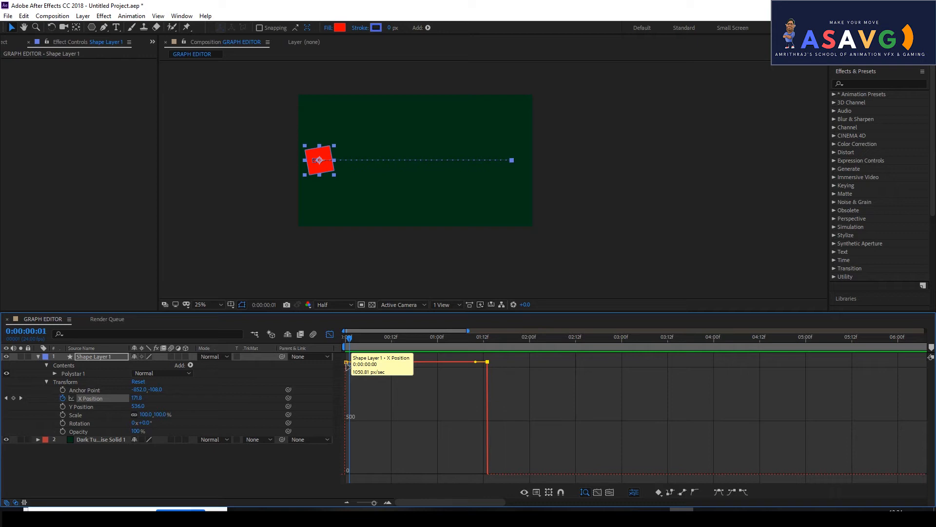
pyautogui.click(536, 493)
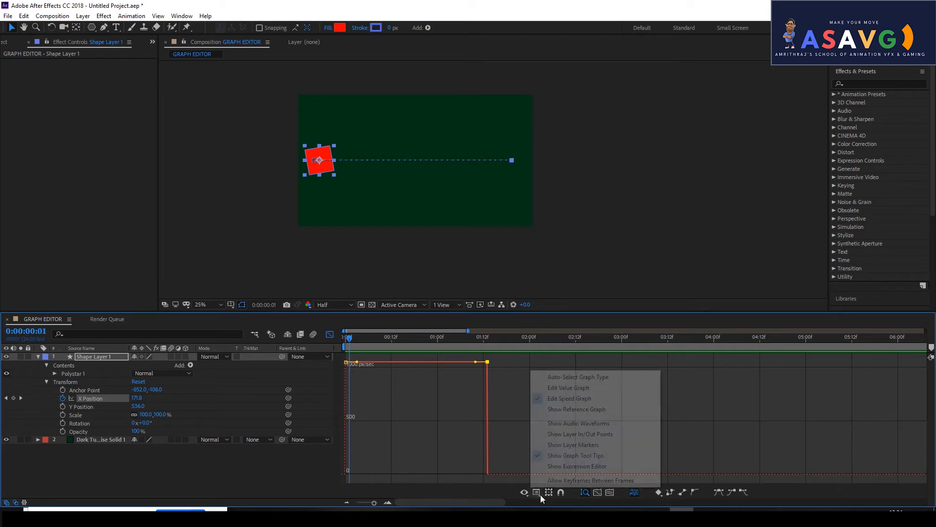
pyautogui.click(563, 403)
# Lower the first keyframe's speed to about 0 px/sec at roughly 0:00:00:02, and preview the motion from the start
pyautogui.moveTo(346, 362); pyautogui.dragTo(355, 474)
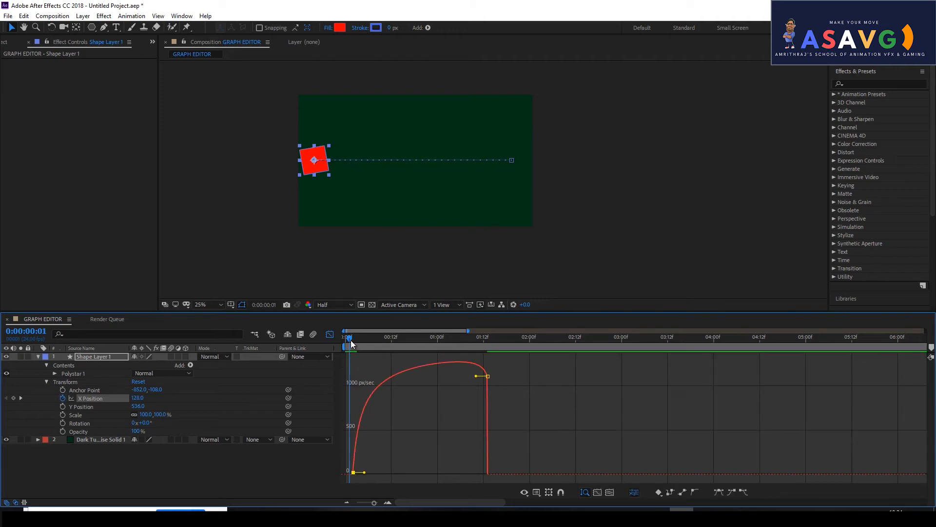
pyautogui.press('space')
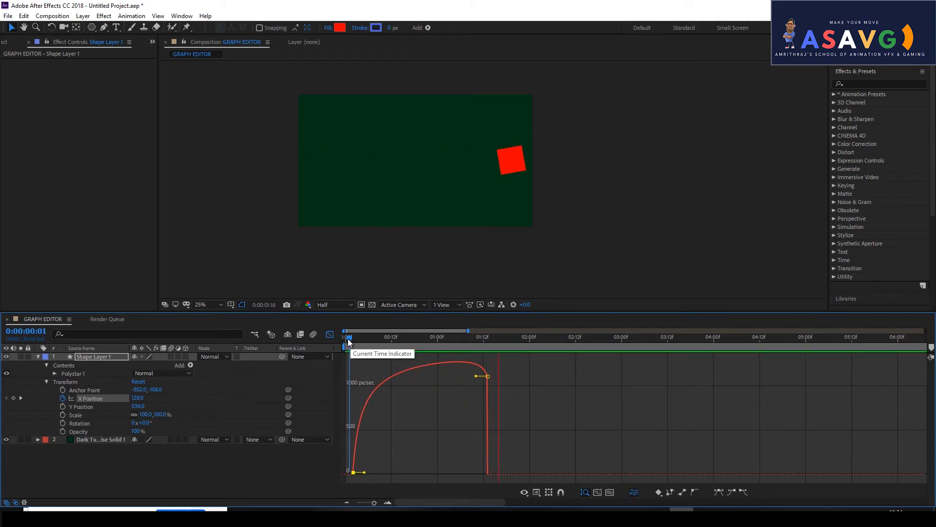
pyautogui.press('space')
pyautogui.moveTo(372, 340); pyautogui.dragTo(347, 347)
pyautogui.press('space')
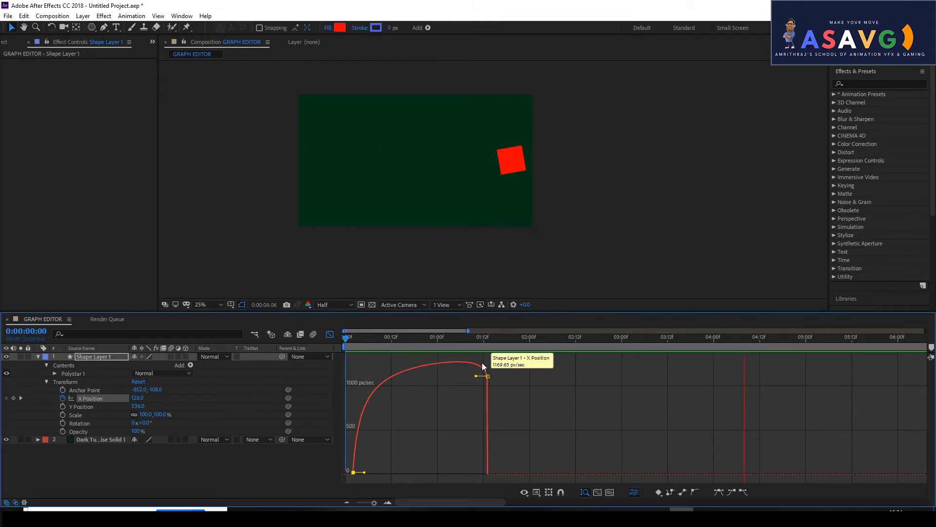
pyautogui.press('space')
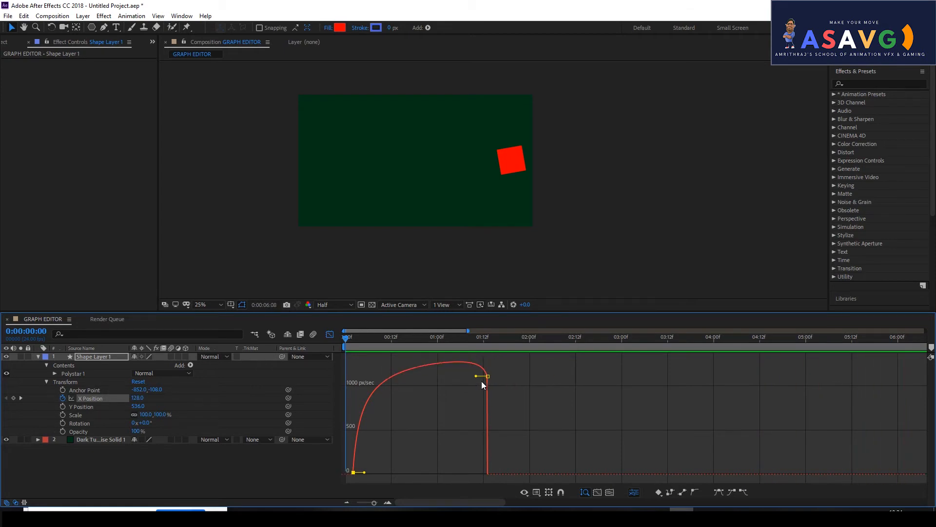
# Lengthen the last keyframe's incoming speed handle back to about 0:00:01:02, and preview the motion from the start
pyautogui.moveTo(476, 376); pyautogui.dragTo(445, 378)
pyautogui.click(350, 337)
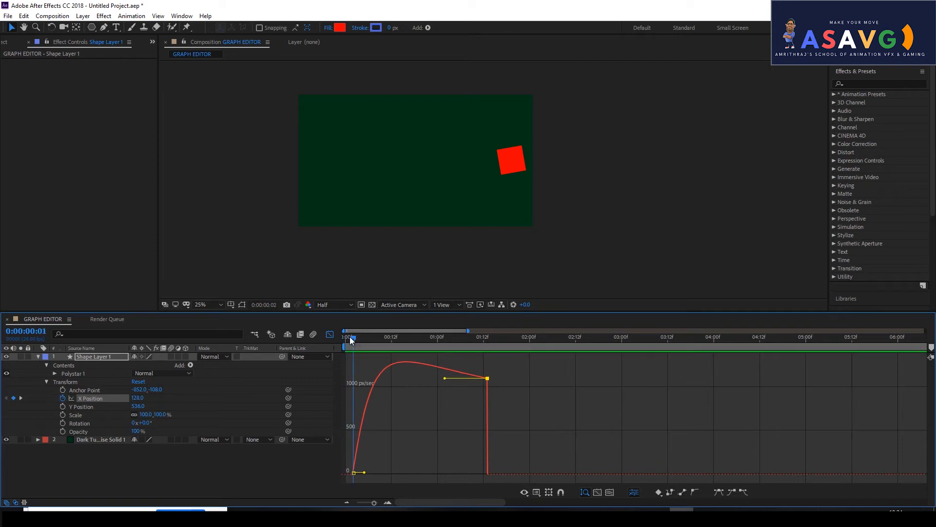
pyautogui.press('space')
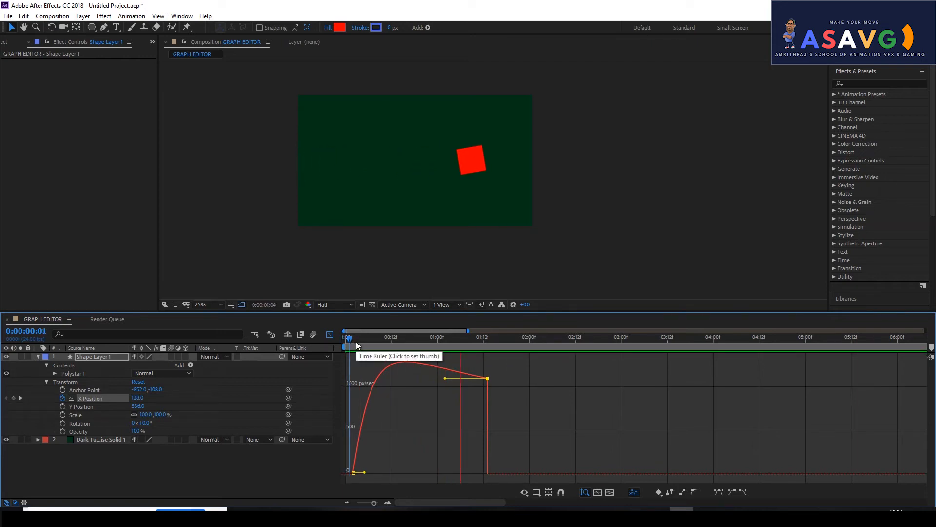
pyautogui.press('space')
pyautogui.moveTo(415, 343); pyautogui.dragTo(349, 343)
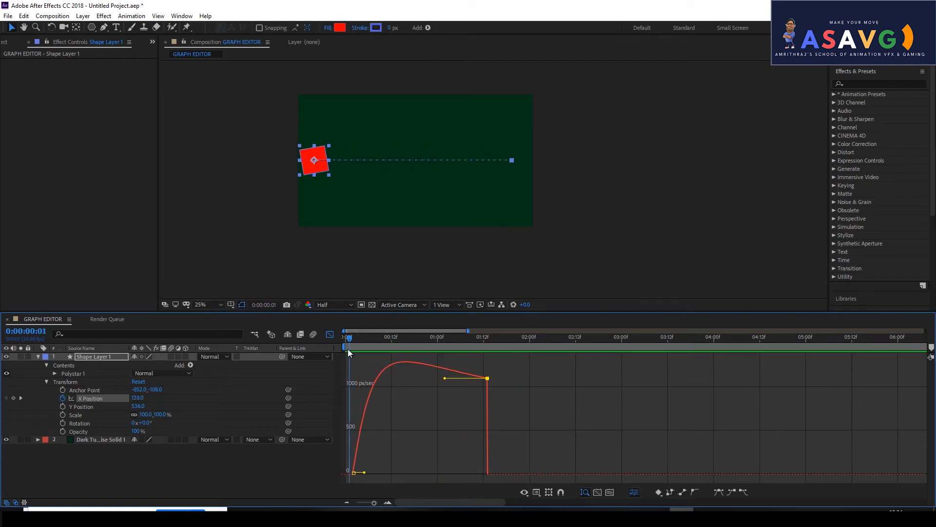
pyautogui.press('space')
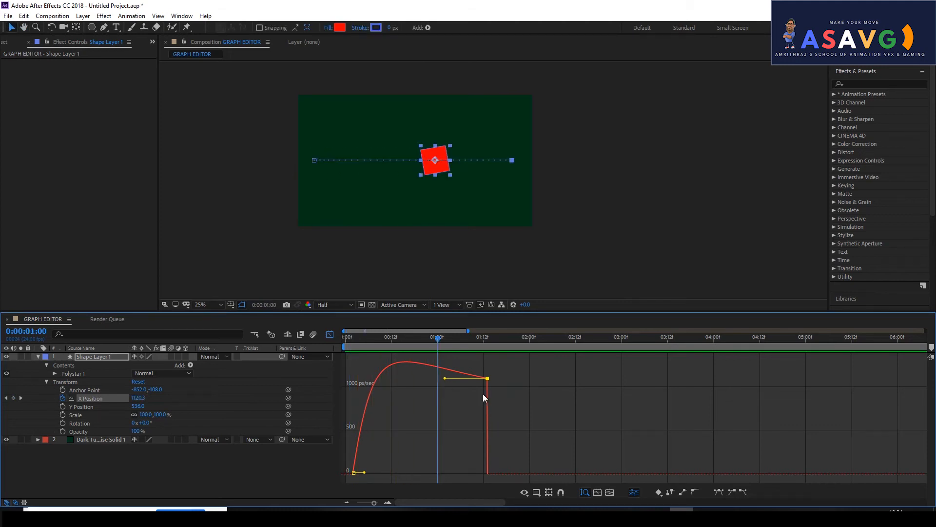
# Stretch the first keyframe's outgoing speed handle along the baseline to about 0:00:00:19 for a sharp speed peak, and preview the motion
pyautogui.click(368, 473)
pyautogui.click(354, 473)
pyautogui.moveTo(366, 473); pyautogui.dragTo(440, 473)
pyautogui.moveTo(435, 340); pyautogui.dragTo(337, 334)
pyautogui.press('space')
pyautogui.press('space')
pyautogui.press('space')
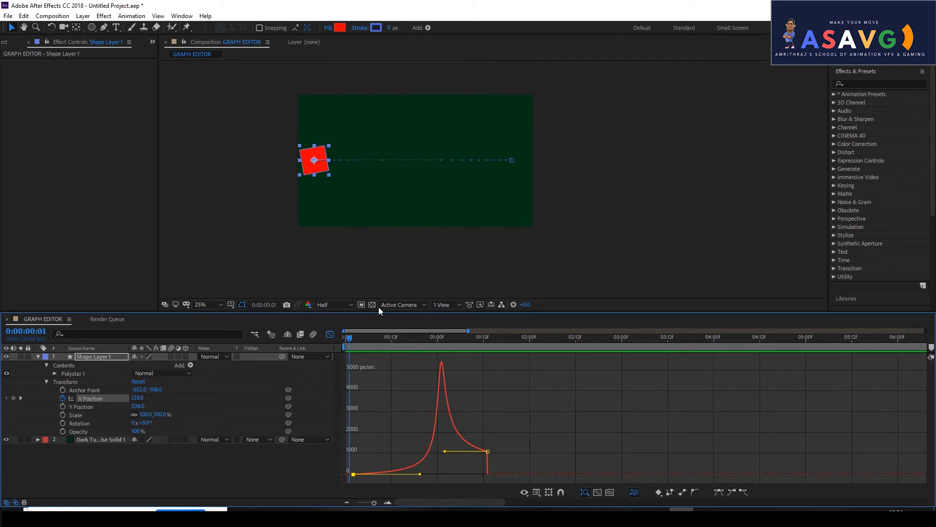
# Preview the motion and shorten the first keyframe's outgoing speed handle to about 0:00:00:12
pyautogui.press('space')
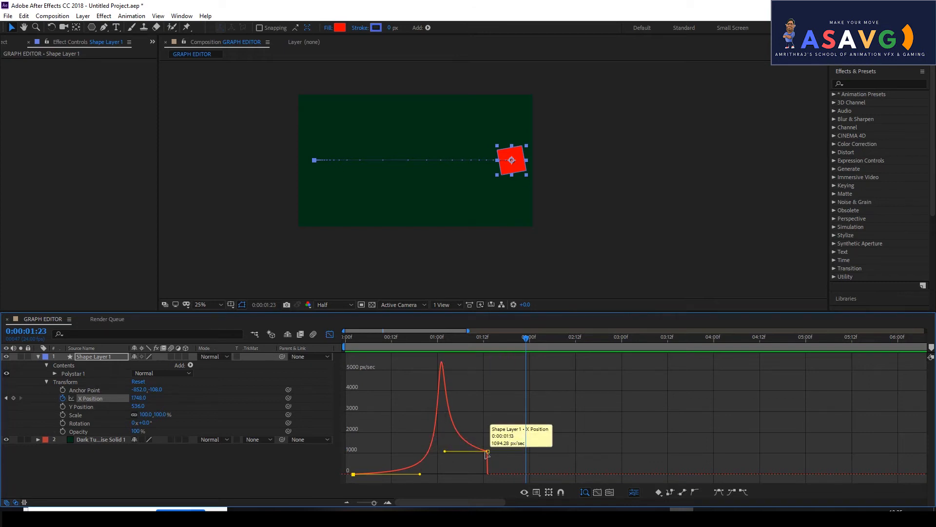
pyautogui.moveTo(488, 451); pyautogui.dragTo(504, 450)
pyautogui.hotkey('ctrl', 'z')
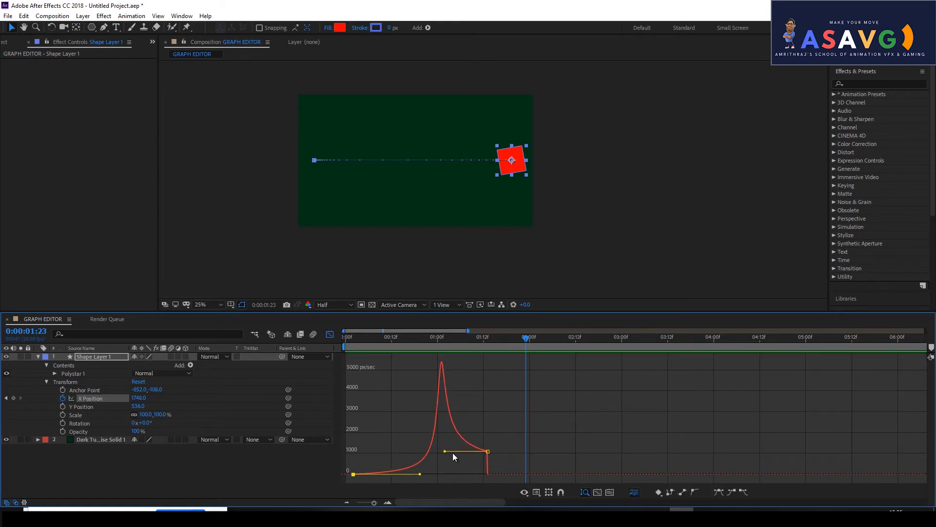
pyautogui.moveTo(444, 453); pyautogui.dragTo(391, 470)
pyautogui.moveTo(354, 475)
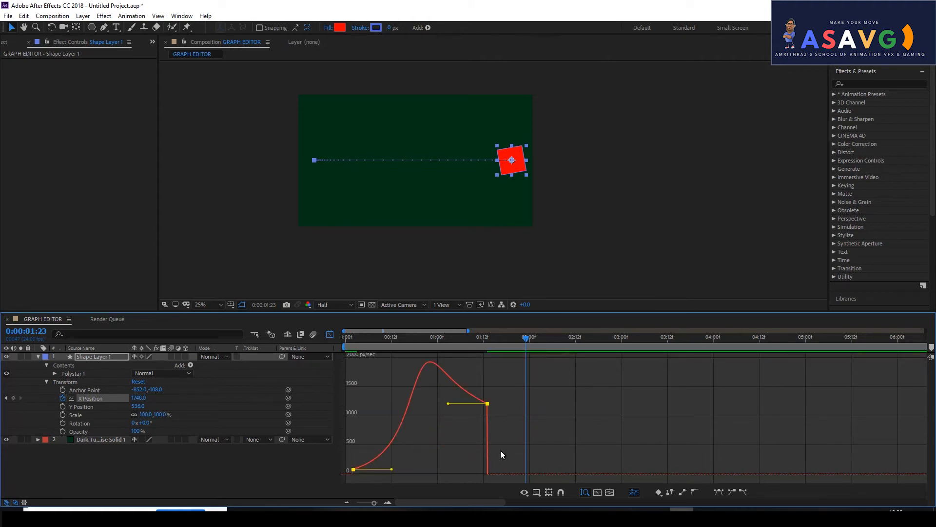
# Lower the last keyframe's speed to about 0 px/sec at 0:00:01:13 for a bell-shaped speed curve, and preview the motion
pyautogui.moveTo(487, 403); pyautogui.dragTo(487, 473)
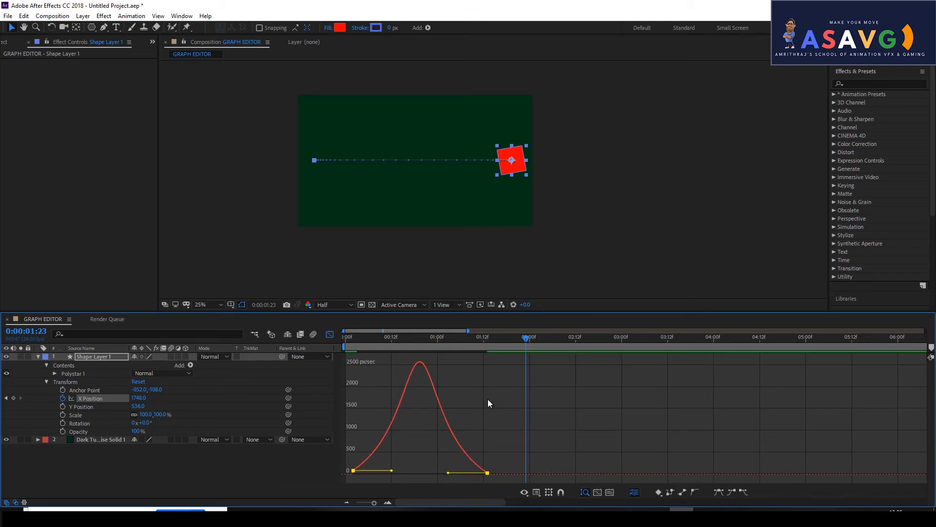
pyautogui.click(354, 337)
pyautogui.press('space')
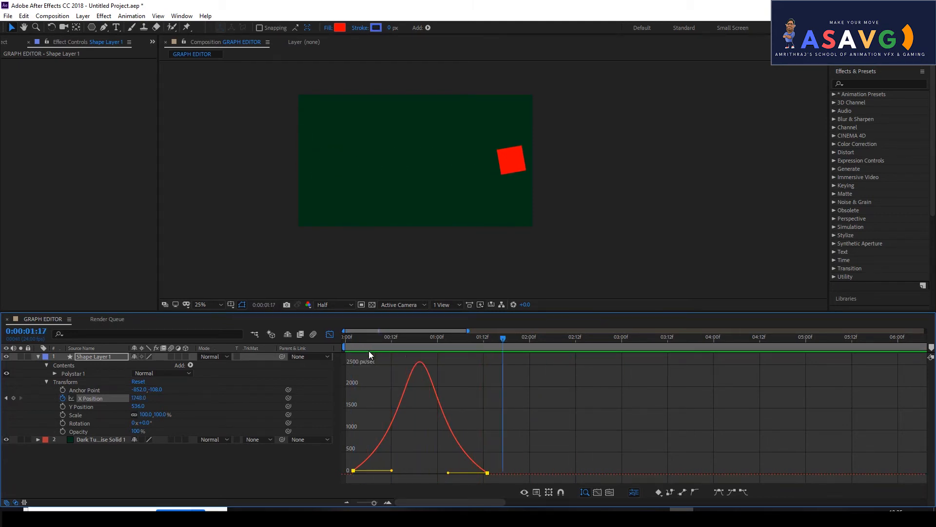
pyautogui.click(368, 340)
pyautogui.press('space')
pyautogui.press('space')
# Stretch both keyframes' speed handles along the baseline to meet at about 0:00:00:19 for a needle-sharp peak, and preview the motion
pyautogui.moveTo(447, 472); pyautogui.dragTo(420, 473)
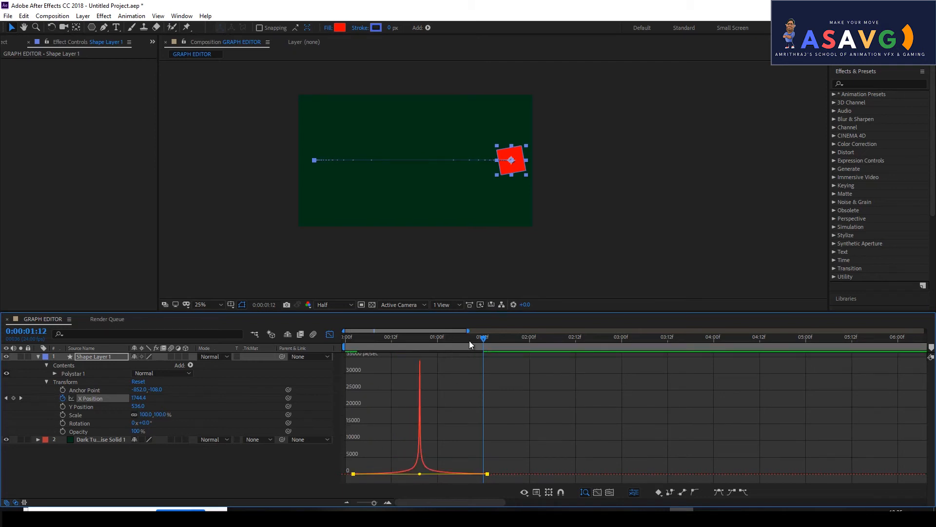
pyautogui.click(390, 339)
pyautogui.press('space')
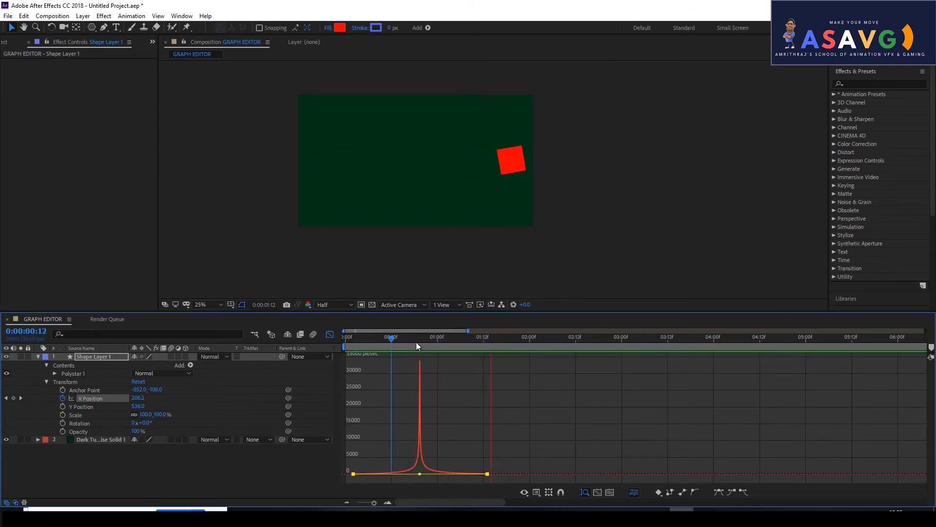
pyautogui.click(364, 336)
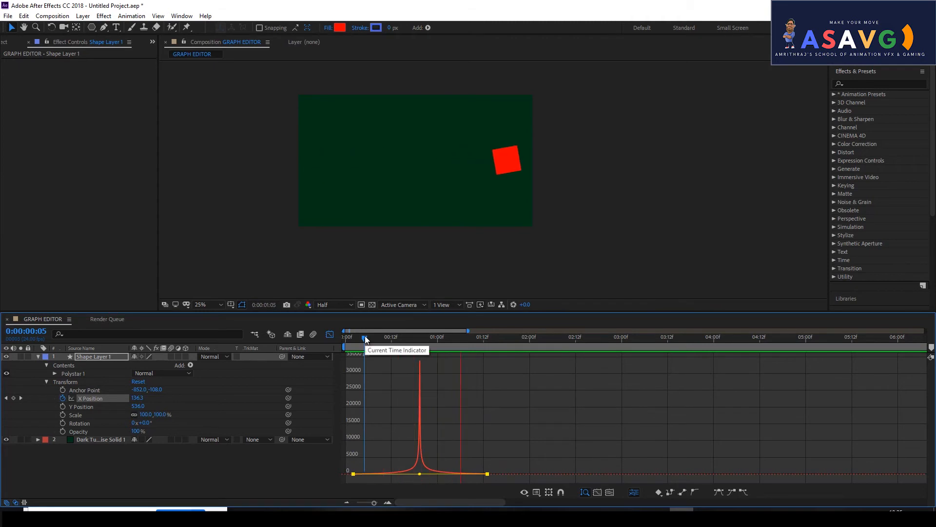
pyautogui.press('space')
pyautogui.moveTo(391, 338); pyautogui.dragTo(343, 343)
pyautogui.press('space')
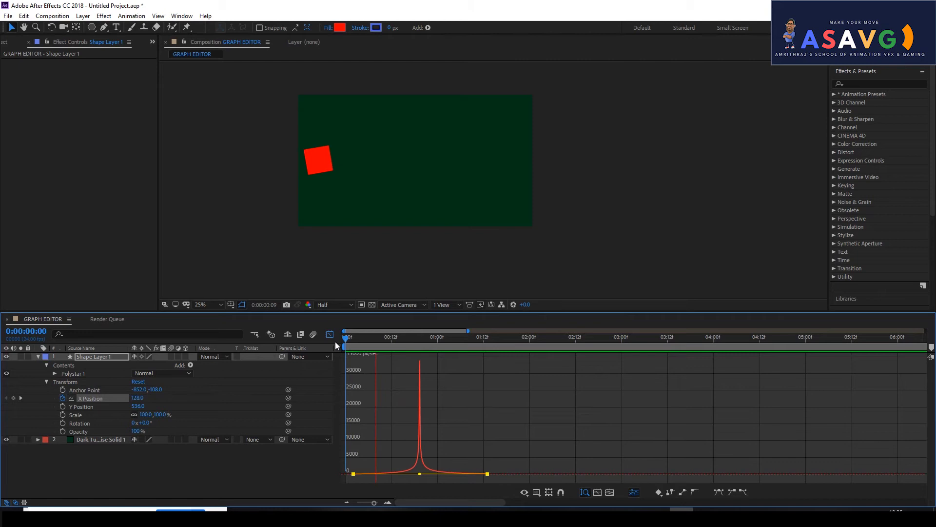
pyautogui.press('space')
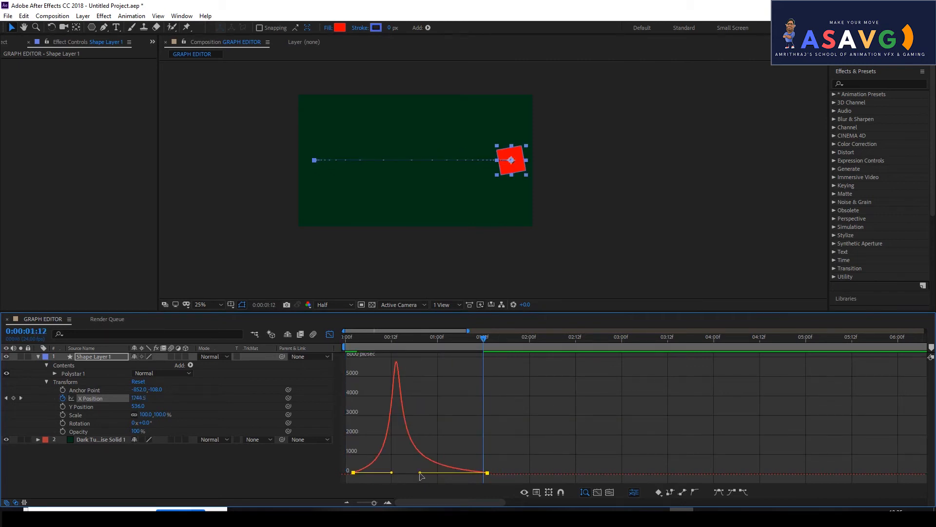
# Shorten the first keyframe's speed handle to about 0:00:00:12 and the last keyframe's to about 0:00:01:08, and preview the motion
pyautogui.moveTo(420, 473); pyautogui.dragTo(469, 473)
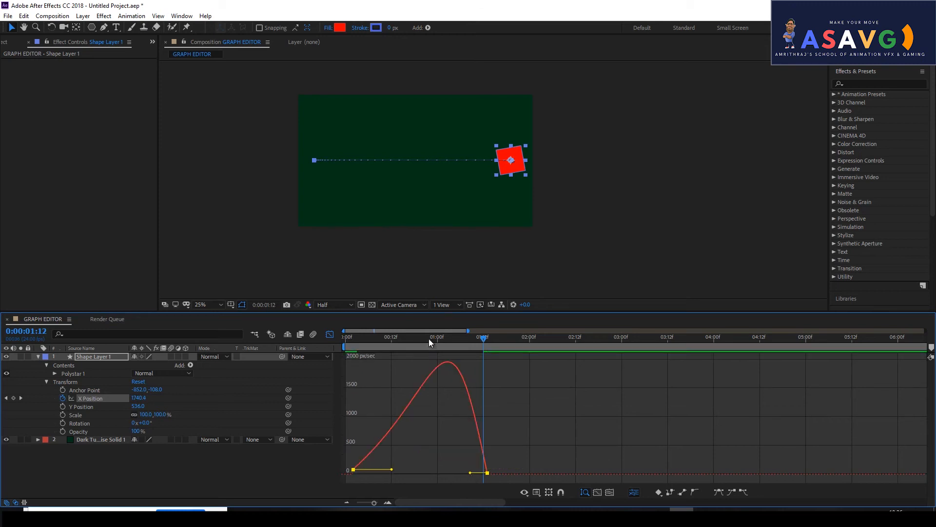
pyautogui.click(346, 347)
pyautogui.press('space')
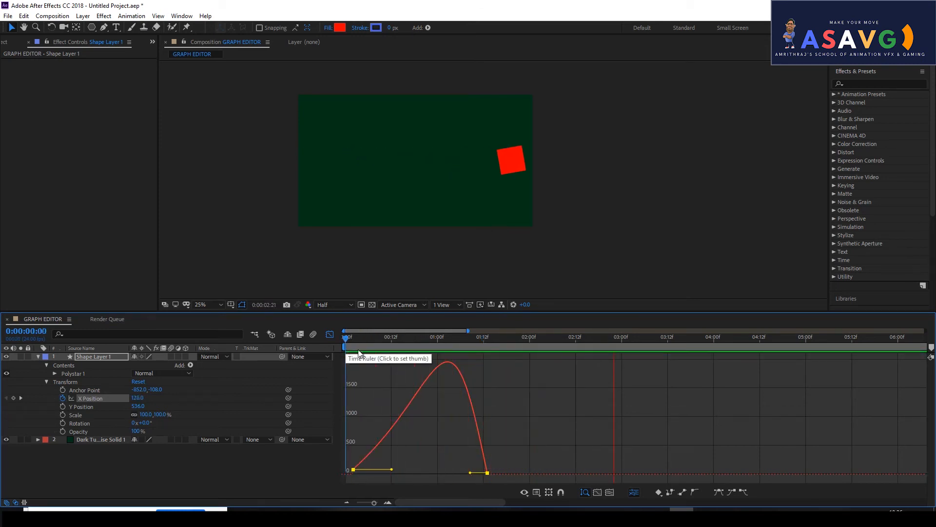
pyautogui.click(358, 347)
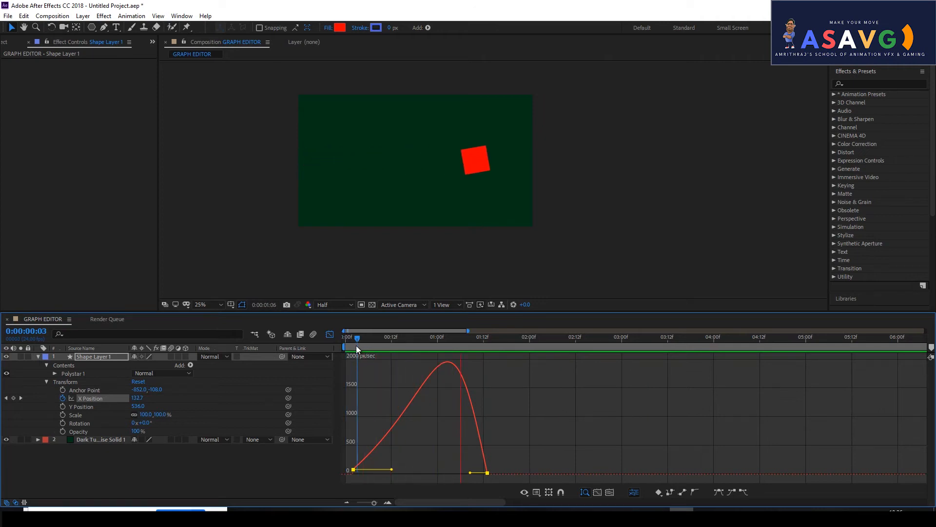
pyautogui.moveTo(359, 339); pyautogui.dragTo(333, 342)
pyautogui.press('space')
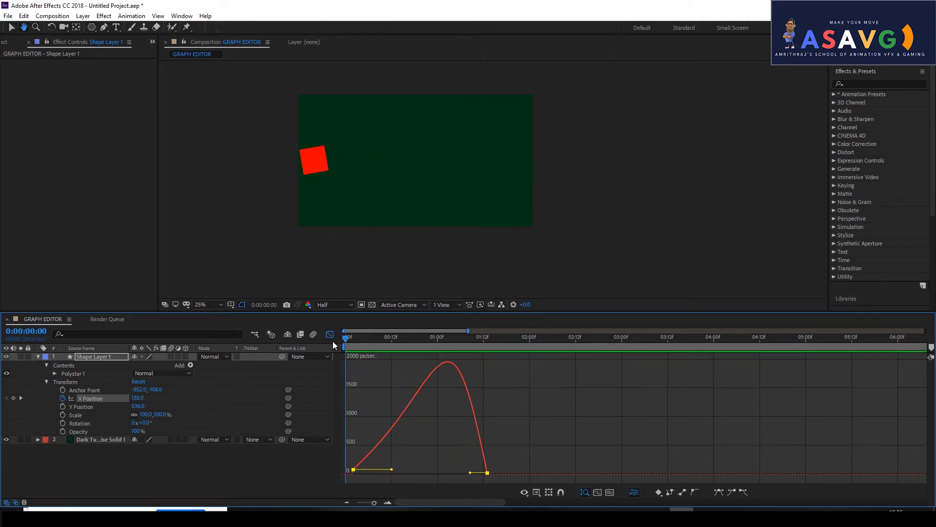
pyautogui.press('space')
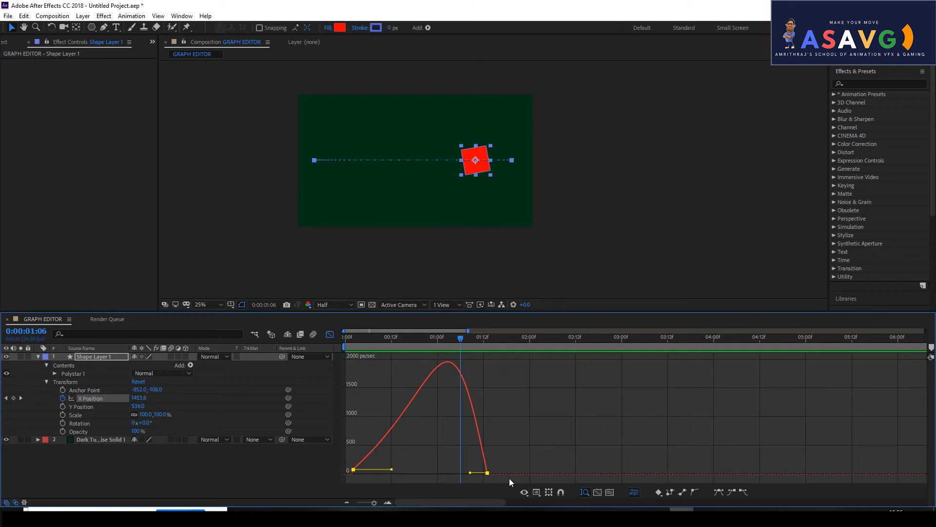
# Display the X Position value graph and preview the motion from the start
pyautogui.click(538, 494)
pyautogui.click(572, 389)
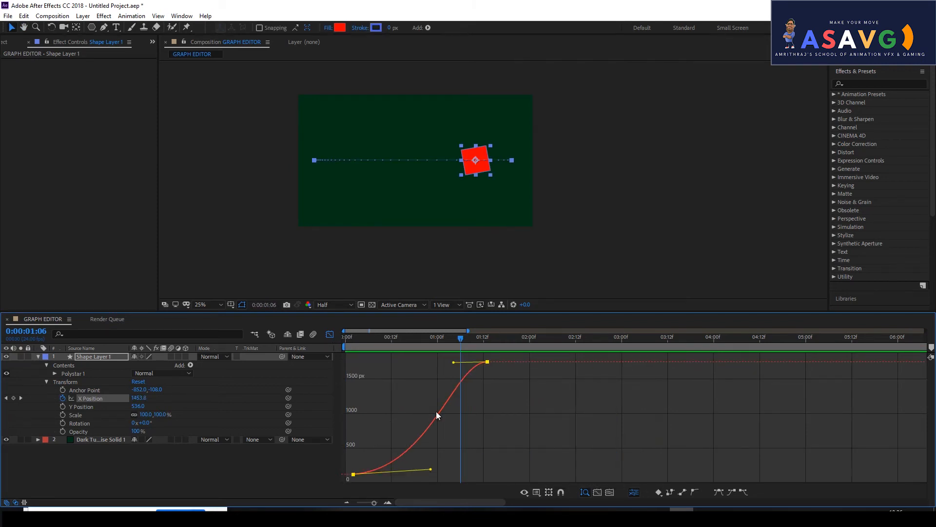
pyautogui.press('space')
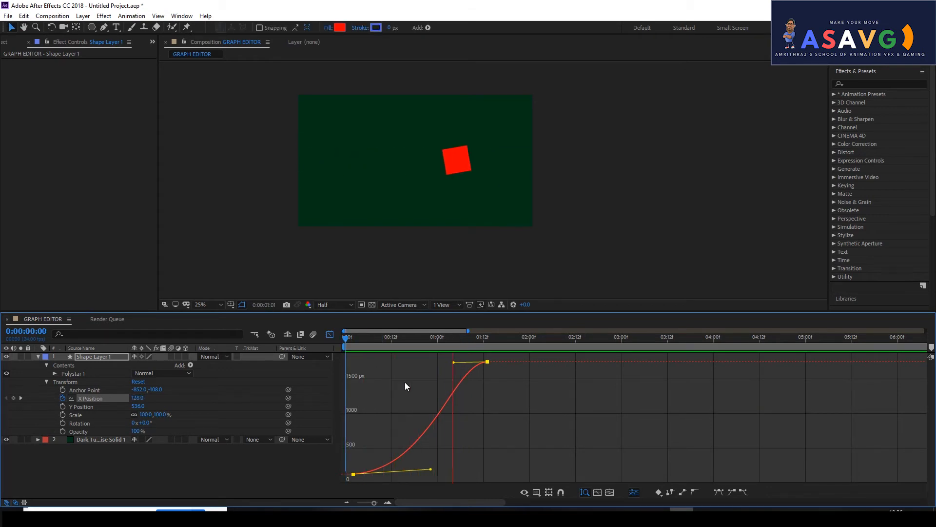
pyautogui.press('space')
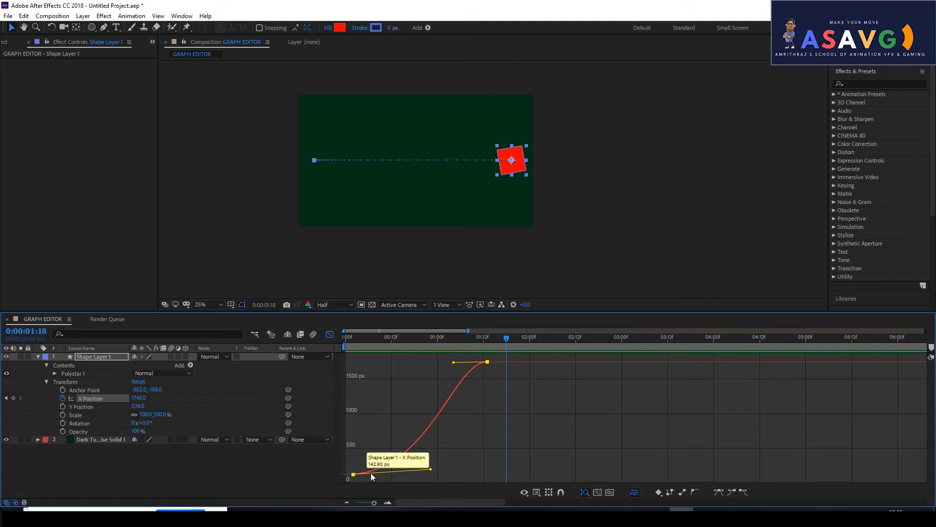
# Raise the last keyframe's value handle to about 2600 px near 0:00:01:12 so the shape overshoots, and preview the motion
pyautogui.moveTo(454, 362); pyautogui.dragTo(333, 339)
pyautogui.press('space')
pyautogui.press('space')
pyautogui.press('space')
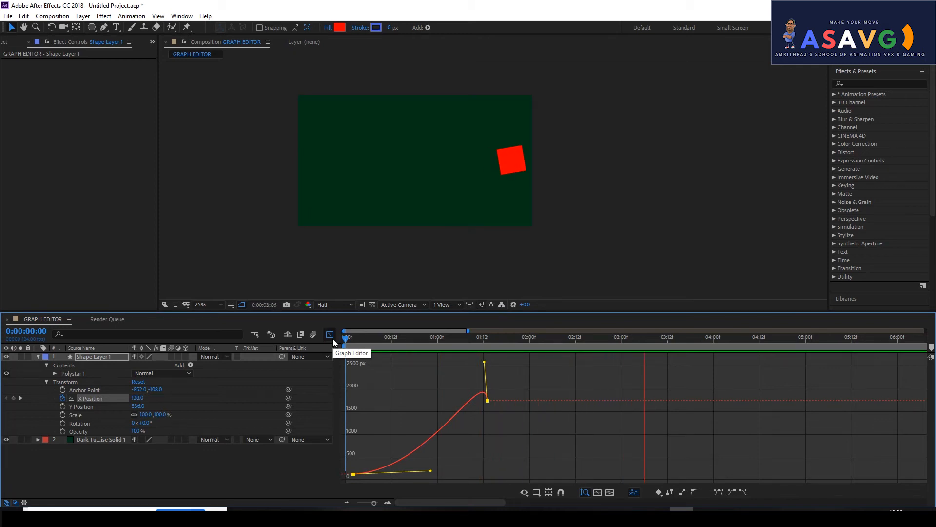
pyautogui.press('space')
pyautogui.moveTo(342, 339); pyautogui.dragTo(374, 340)
pyautogui.press('space')
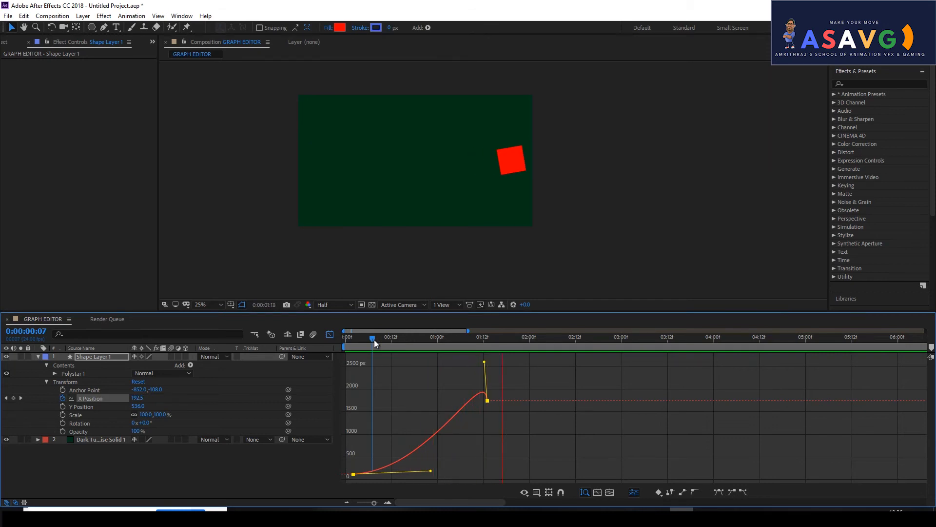
pyautogui.press('space')
pyautogui.moveTo(448, 345); pyautogui.dragTo(426, 347)
pyautogui.press('space')
pyautogui.press('space')
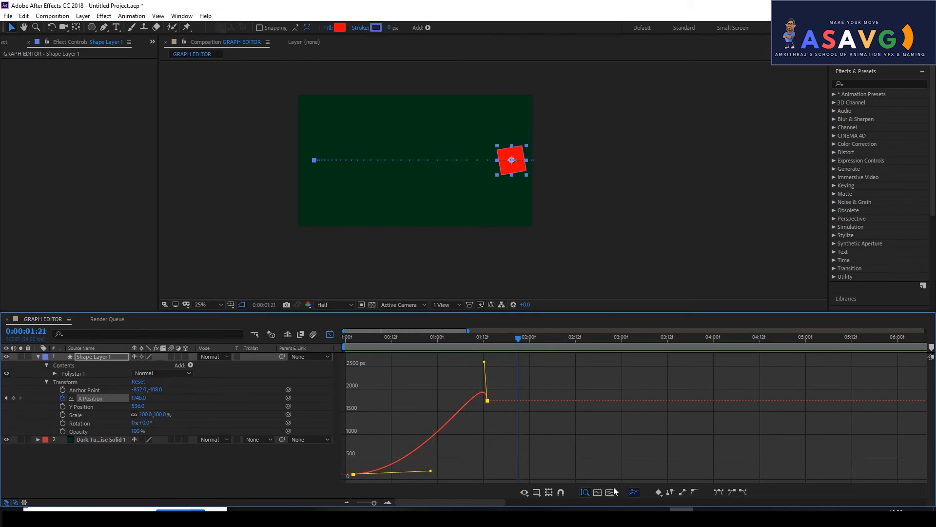
# Display the speed graph and examine the curve around the last keyframe at 0:00:01:13
pyautogui.click(537, 492)
pyautogui.click(562, 399)
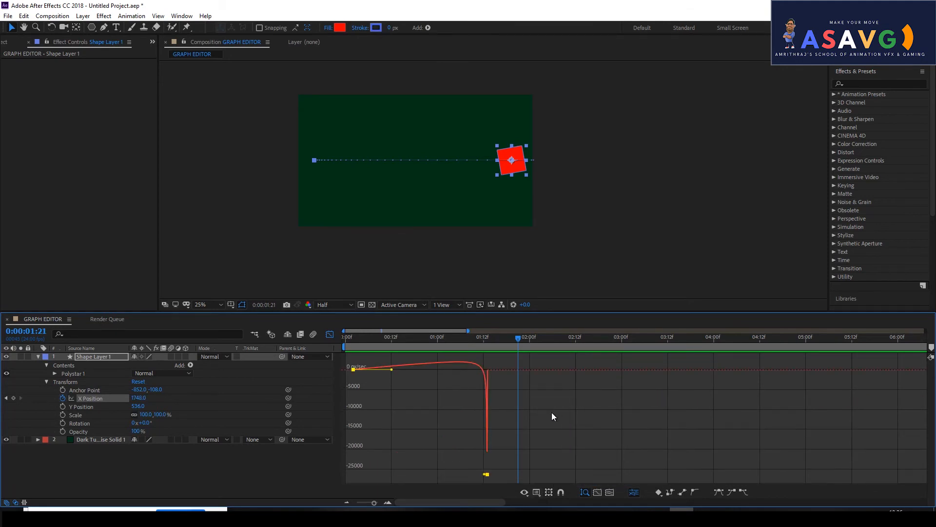
pyautogui.moveTo(512, 349); pyautogui.dragTo(487, 348)
pyautogui.moveTo(487, 475)
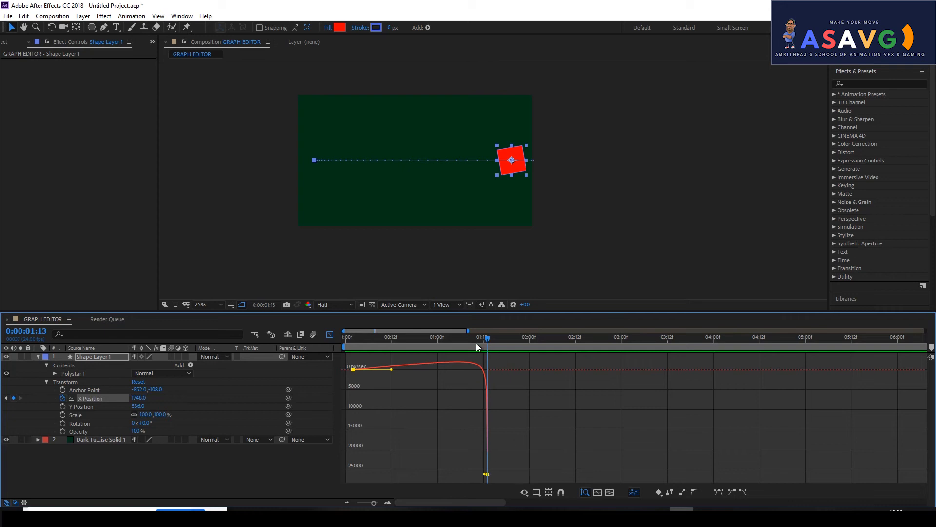
pyautogui.scroll(3, 510, 378)
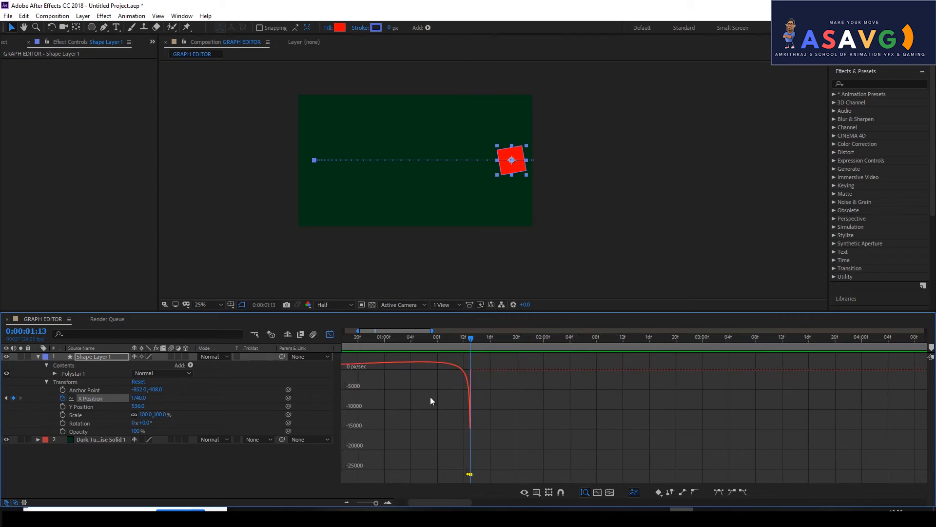
# Return to the value graph and pull the last keyframe's handle back to about 0:00:01:06 and 1600 px
pyautogui.click(536, 492)
pyautogui.click(561, 389)
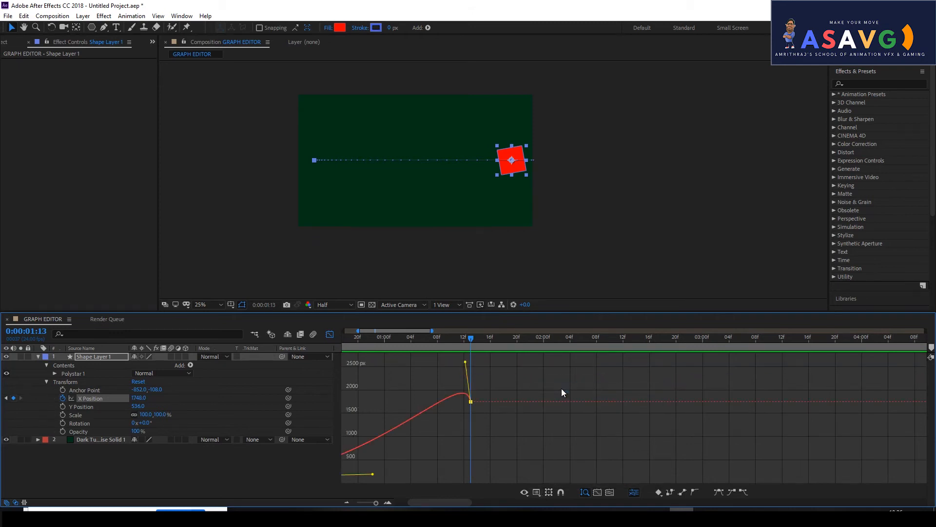
pyautogui.moveTo(463, 362); pyautogui.dragTo(571, 428)
# Try pulling the first keyframe's value handle down to about -1500 px for a backward start, preview it, and undo the change
pyautogui.moveTo(494, 472); pyautogui.dragTo(361, 474)
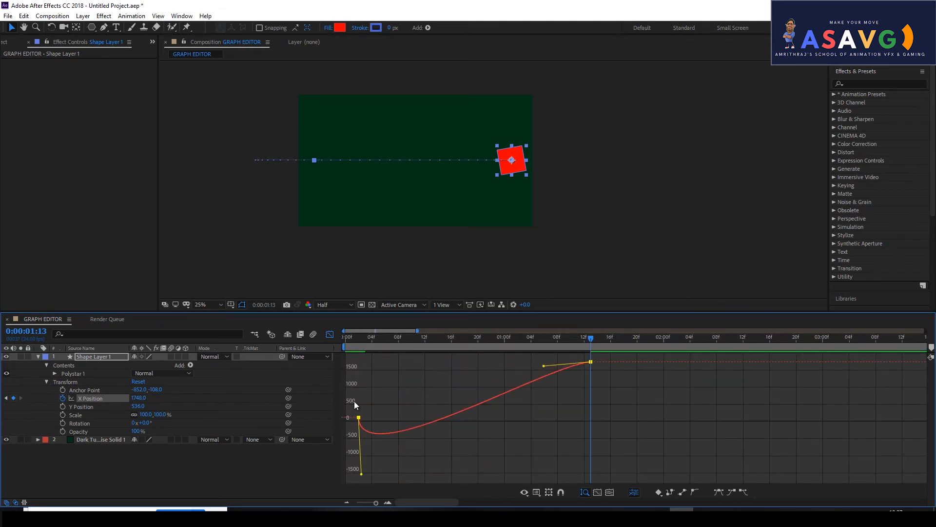
pyautogui.click(347, 340)
pyautogui.press('space')
pyautogui.press('space')
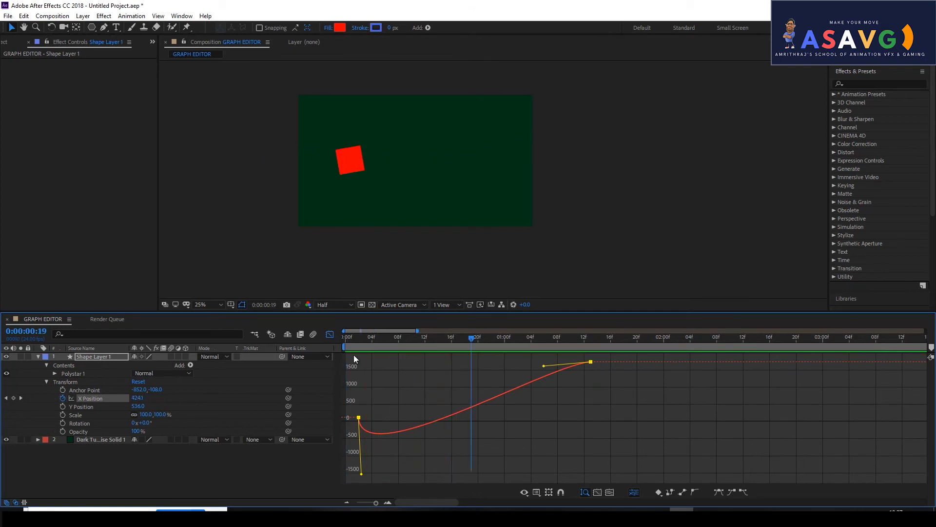
pyautogui.hotkey('ctrl', 'z')
# Raise the first keyframe's value handle almost vertically to about 1350 px for a fast start, and preview the motion
pyautogui.moveTo(492, 471); pyautogui.dragTo(336, 390)
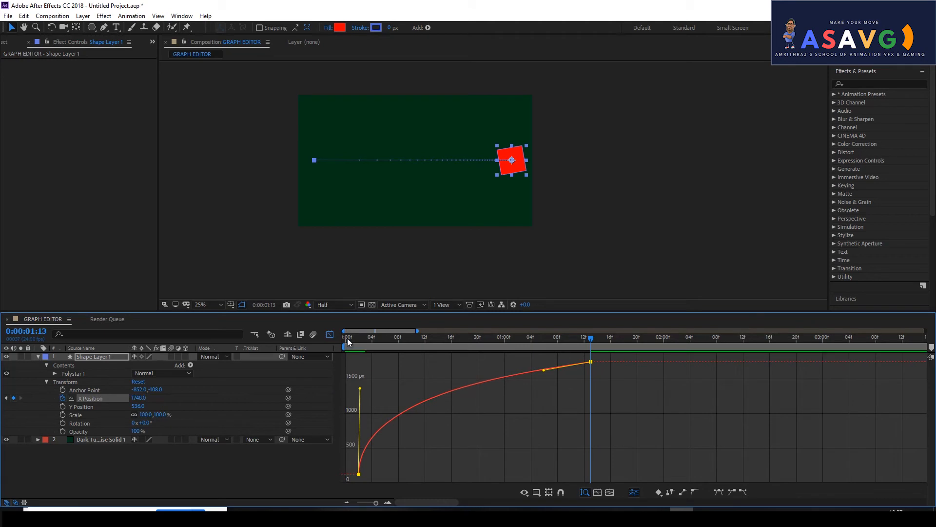
pyautogui.click(347, 338)
pyautogui.press('space')
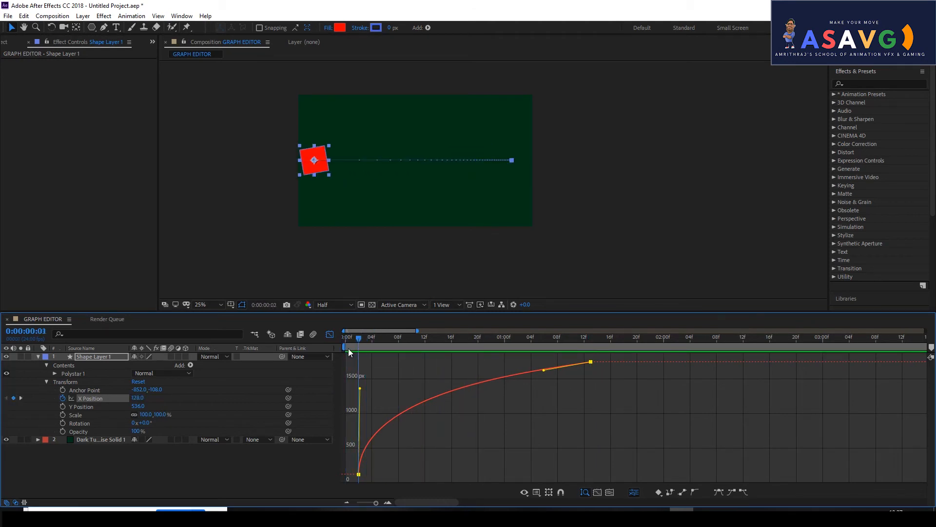
pyautogui.press('space')
# Try raising the last keyframe's value handle to about 2700 px near 0:00:01:13, preview the overshoot, and undo the change
pyautogui.moveTo(543, 369); pyautogui.dragTo(648, 350)
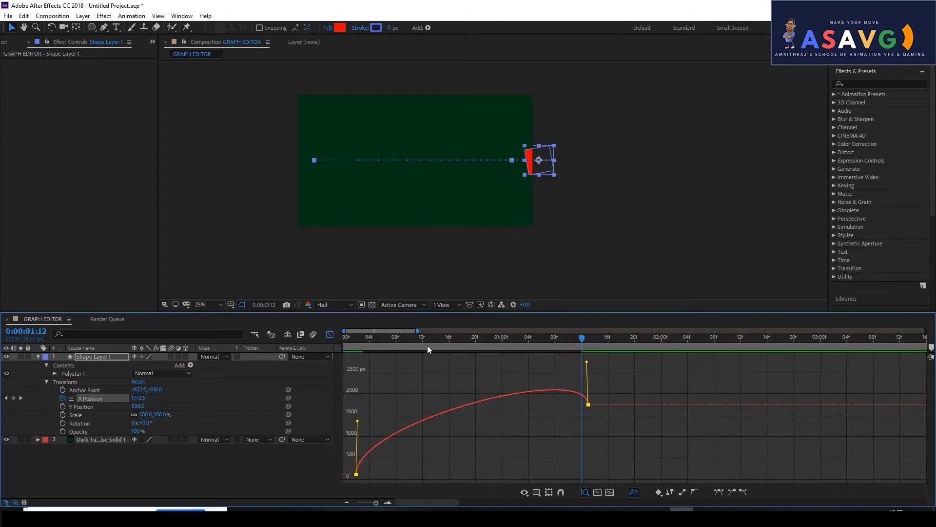
pyautogui.click(376, 344)
pyautogui.press('space')
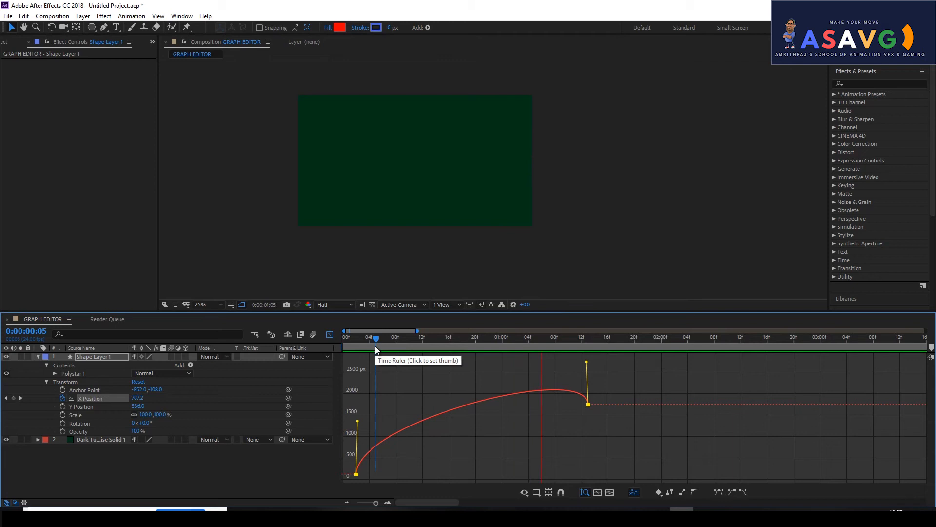
pyautogui.press('space')
pyautogui.hotkey('ctrl', 'z')
# Shift both X Position keyframes to about 0:00:00:10 and 0:00:01:21, check them in the layer bar view, and return to the graph
pyautogui.moveTo(360, 389); pyautogui.dragTo(333, 390)
pyautogui.moveTo(365, 476); pyautogui.dragTo(414, 445)
pyautogui.click(330, 334)
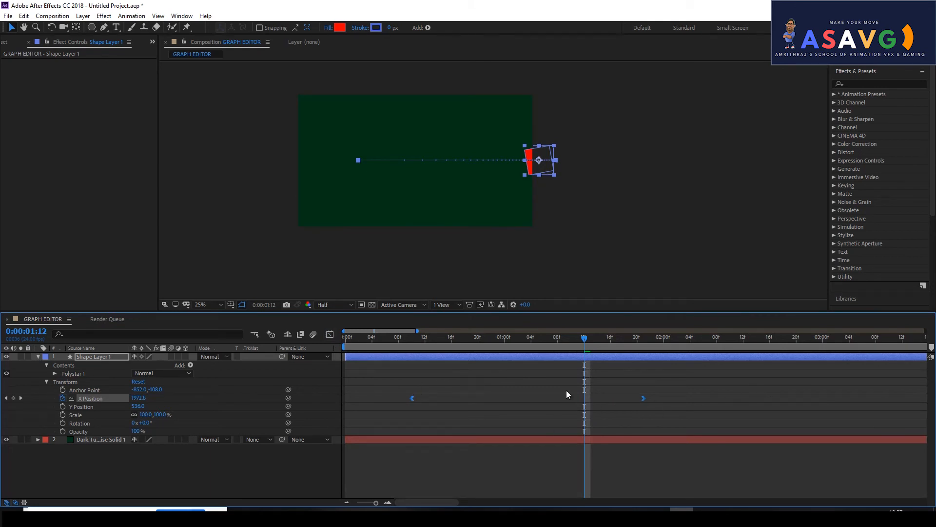
pyautogui.click(329, 335)
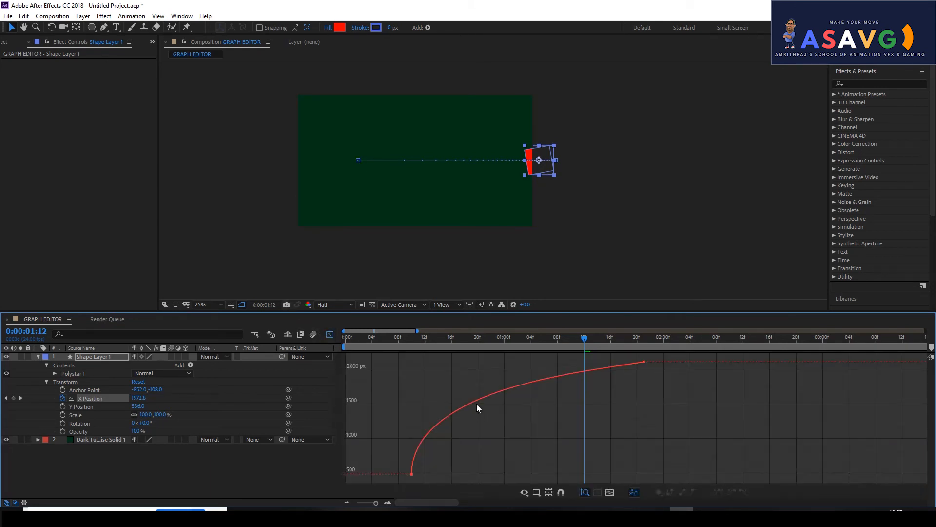
# Select the X Position keyframes, try to reshape the curve directly between them, and undo the last action
pyautogui.click(643, 362)
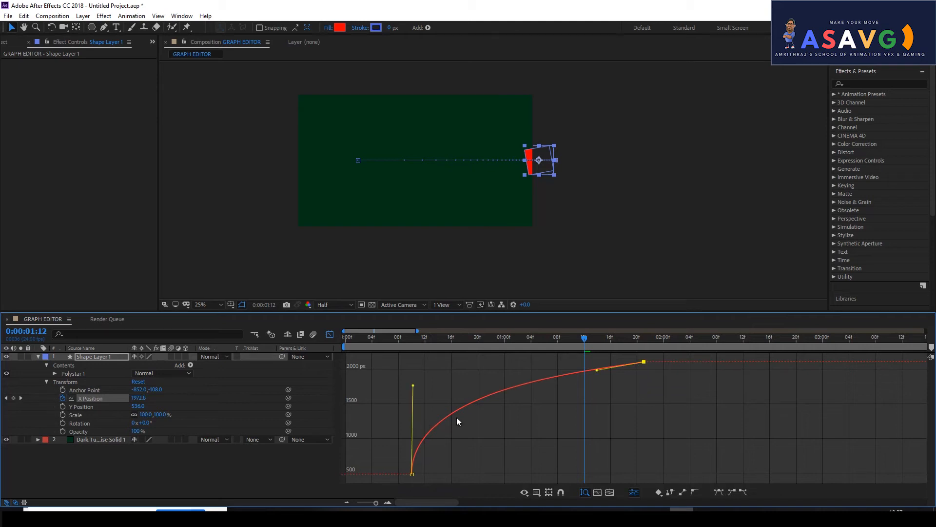
pyautogui.moveTo(457, 411); pyautogui.dragTo(435, 404)
pyautogui.hotkey('ctrl', 'z')
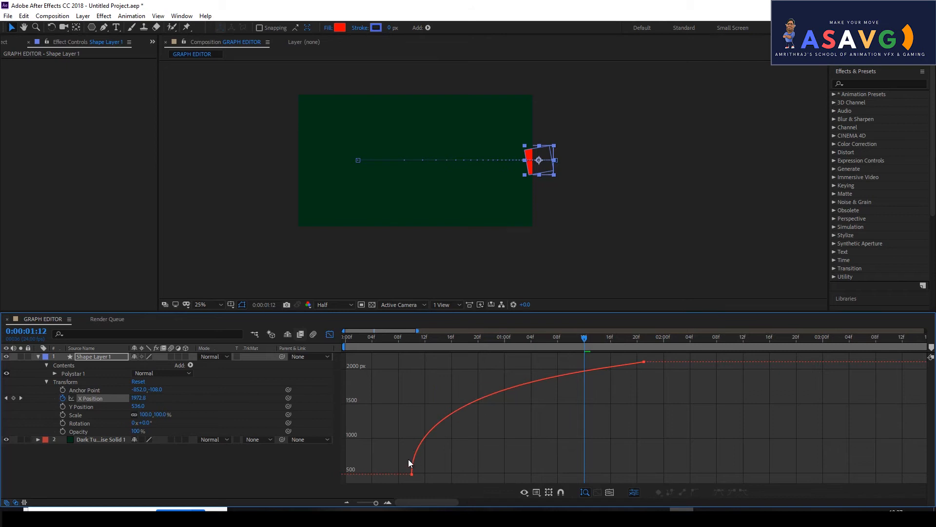
# Try shifting both X Position keyframes earlier in the value graph, to about 0:00:00:02 and 0:00:01:13
pyautogui.click(412, 474)
pyautogui.moveTo(412, 475); pyautogui.dragTo(391, 471)
pyautogui.hotkey('ctrl', 'z')
pyautogui.moveTo(644, 363); pyautogui.dragTo(605, 373)
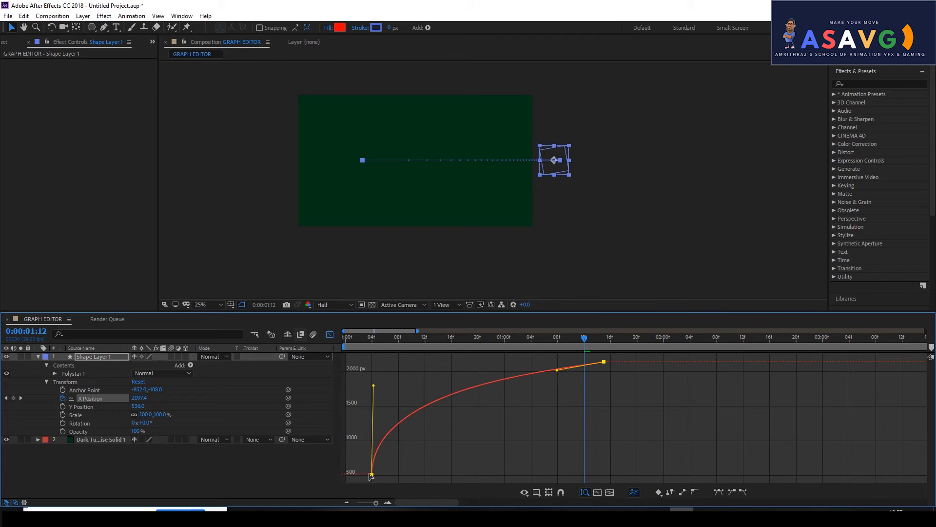
pyautogui.moveTo(372, 475); pyautogui.dragTo(359, 474)
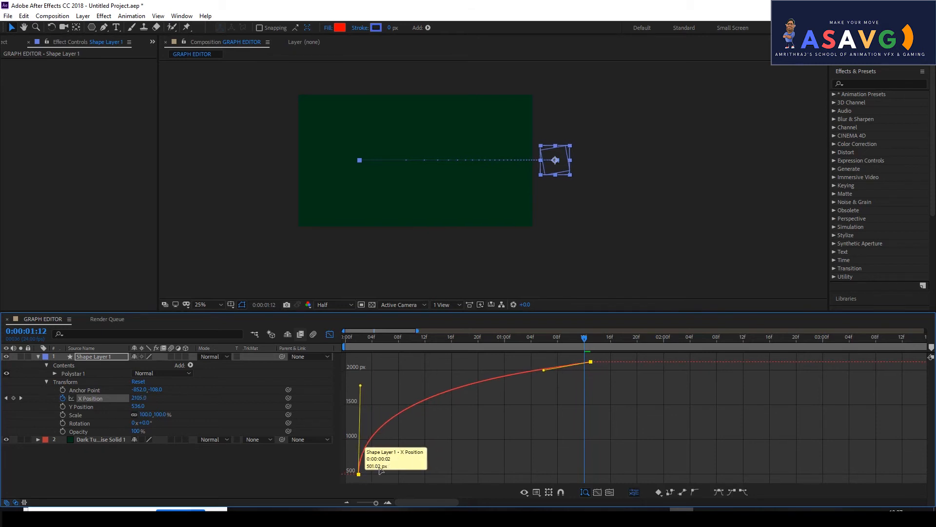
# Try shifting both X Position keyframes in the layer bar view to about 0:00:00:00 and 0:00:01:11, and return to the graph
pyautogui.click(332, 336)
pyautogui.moveTo(655, 419); pyautogui.dragTo(411, 385)
pyautogui.click(360, 399)
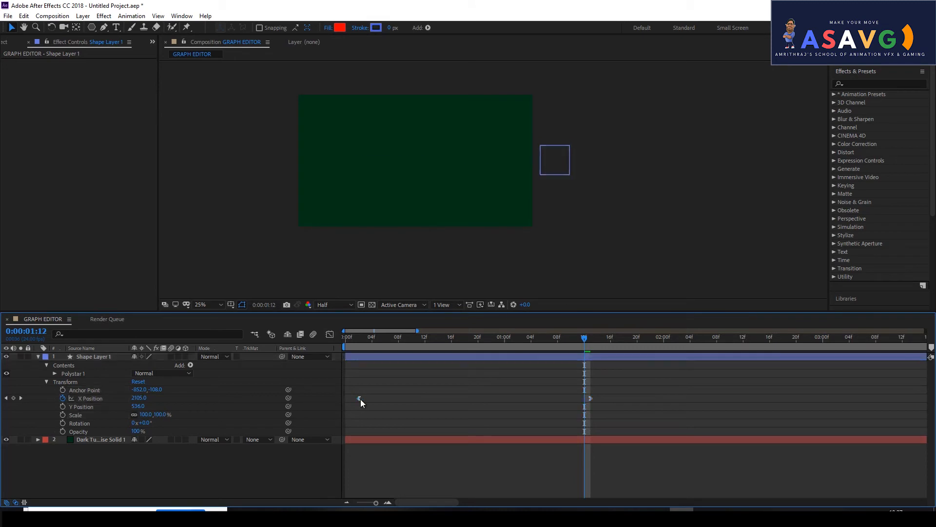
pyautogui.moveTo(667, 418); pyautogui.dragTo(344, 403)
pyautogui.click(330, 334)
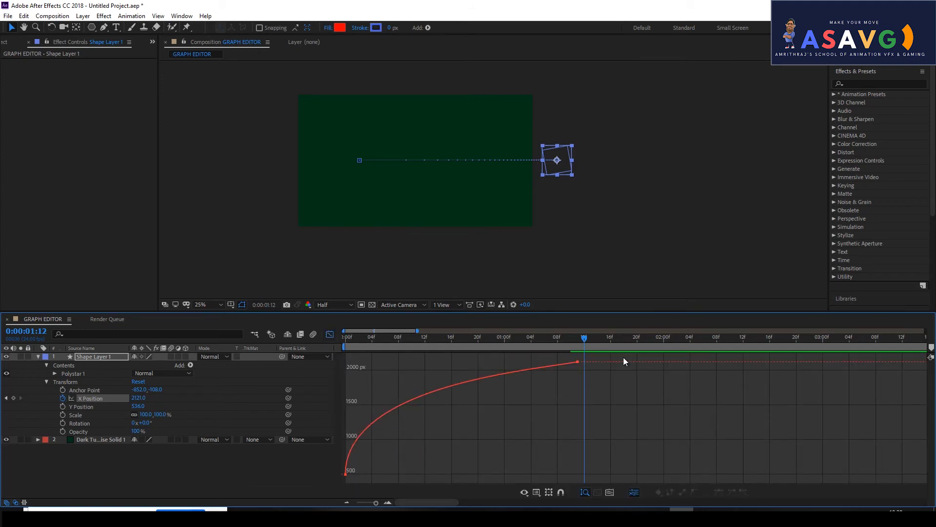
# Compare the X Position keyframes in the layer bar and graph views, and limit the graph to the X Position curve
pyautogui.click(578, 361)
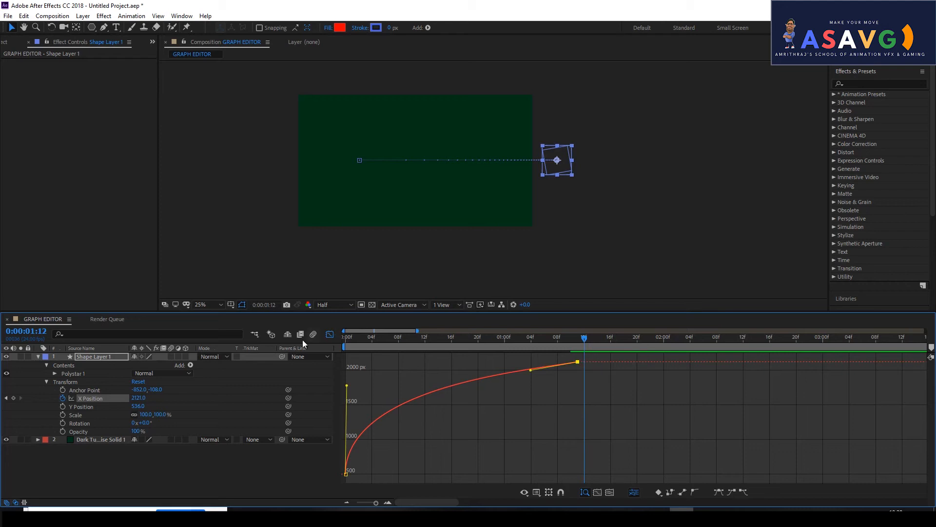
pyautogui.click(330, 334)
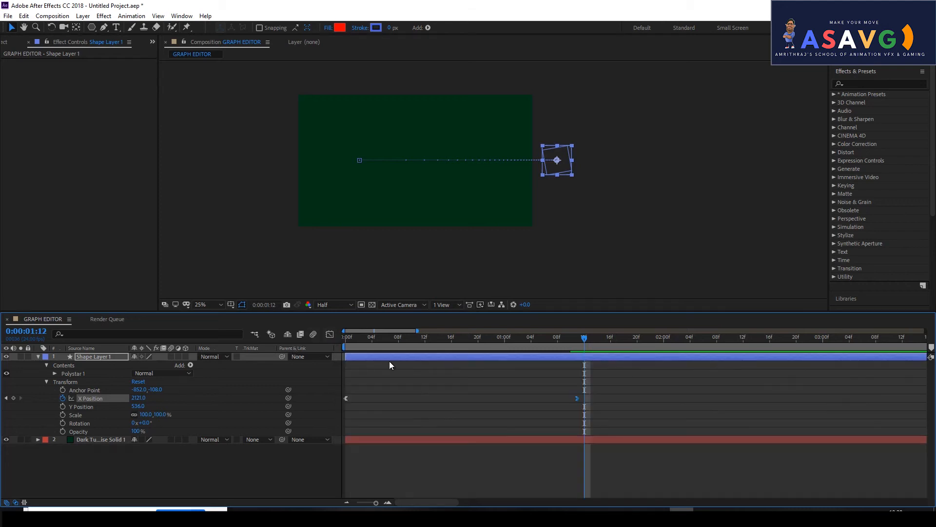
pyautogui.rightClick(579, 399)
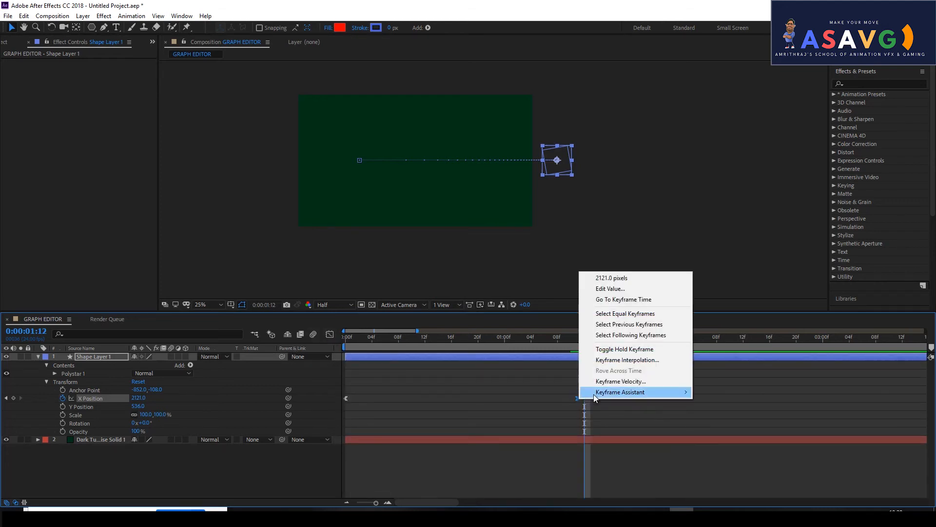
pyautogui.moveTo(612, 393)
pyautogui.click(587, 413)
pyautogui.moveTo(589, 414); pyautogui.dragTo(342, 388)
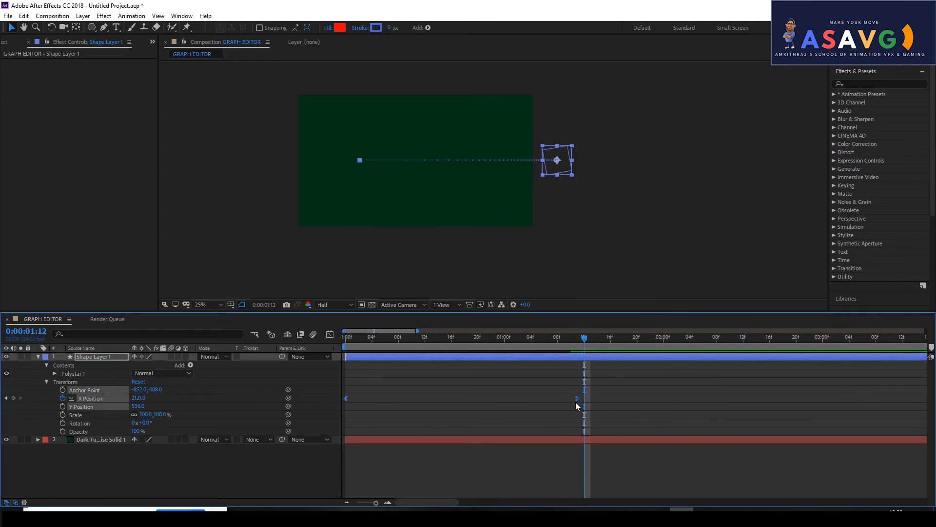
pyautogui.click(330, 335)
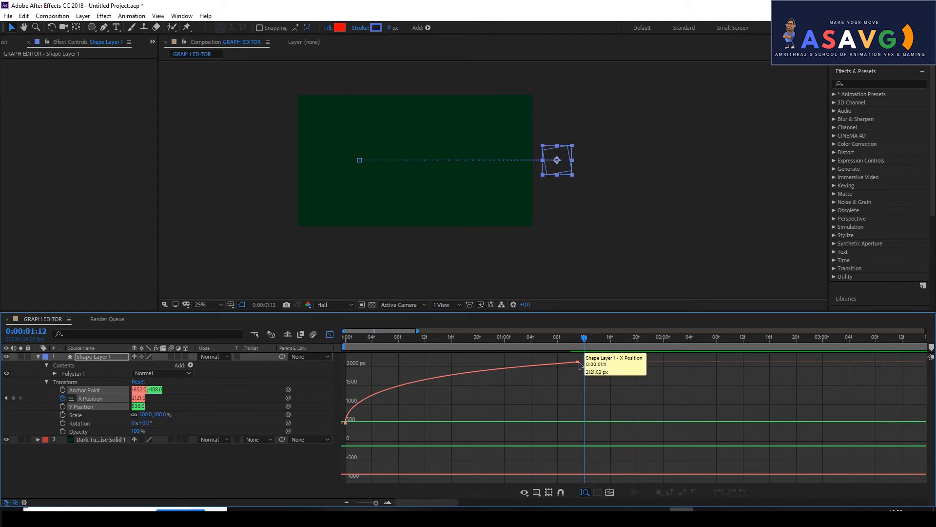
pyautogui.click(96, 400)
# Undo the recent keyframe shifts, checking the X Position keyframes in the layer bar and graph views
pyautogui.hotkey('ctrl', 'z')
pyautogui.hotkey('ctrl', 'z')
pyautogui.hotkey('ctrl', 'z')
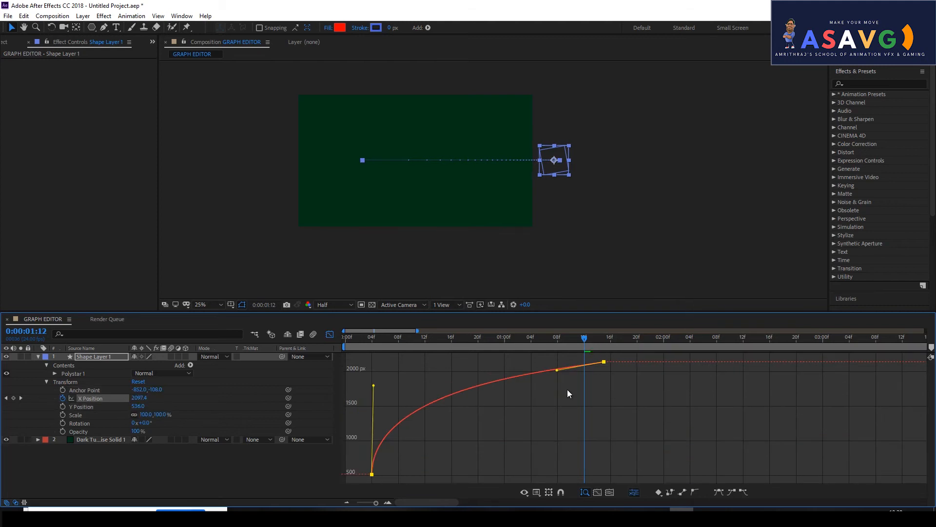
pyautogui.click(330, 334)
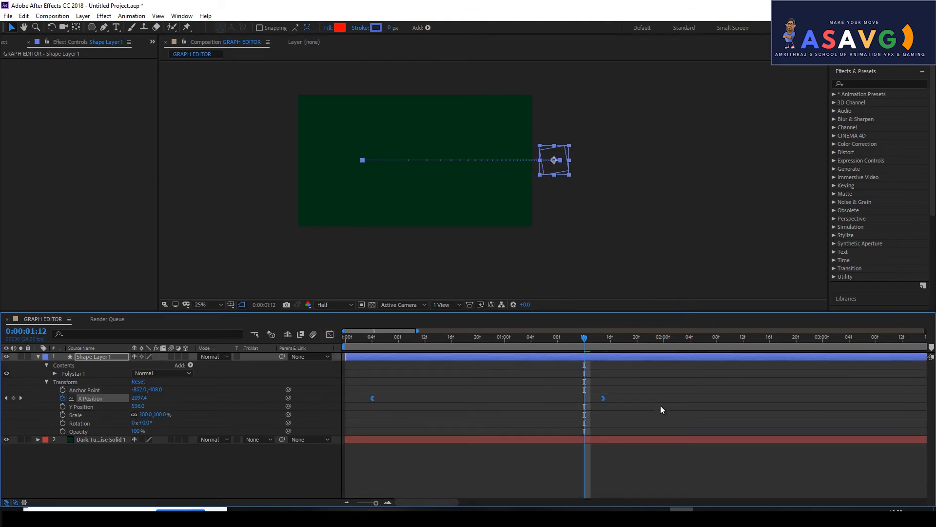
pyautogui.moveTo(578, 389); pyautogui.dragTo(614, 405)
pyautogui.click(329, 335)
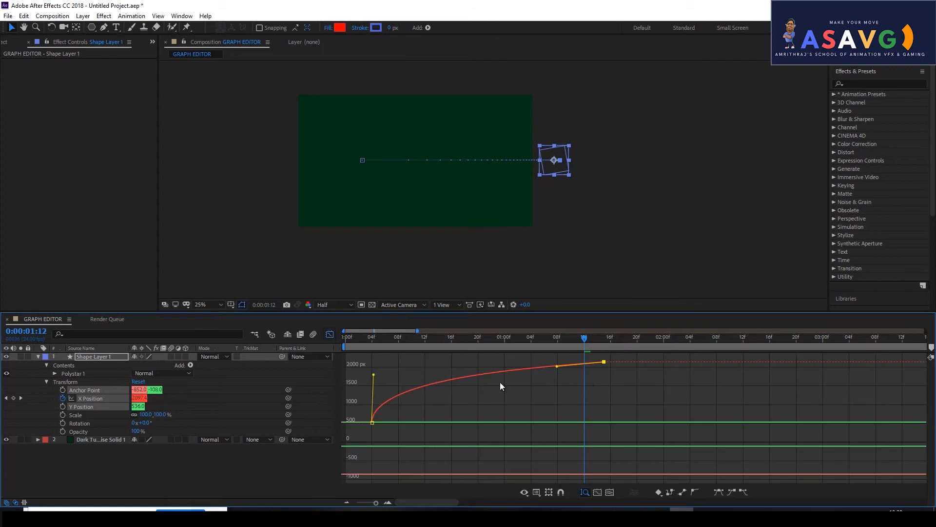
pyautogui.click(94, 400)
pyautogui.click(496, 401)
pyautogui.hotkey('ctrl', 'z')
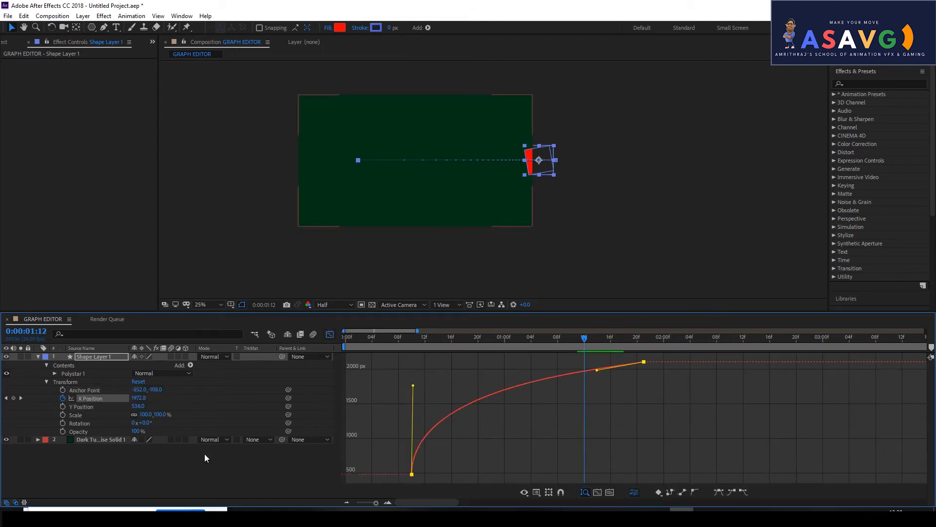
# Stretch the first keyframe's value handle to about 1800 px near 0:00:01:12 to straighten the curve's start, and preview the motion
pyautogui.click(164, 471)
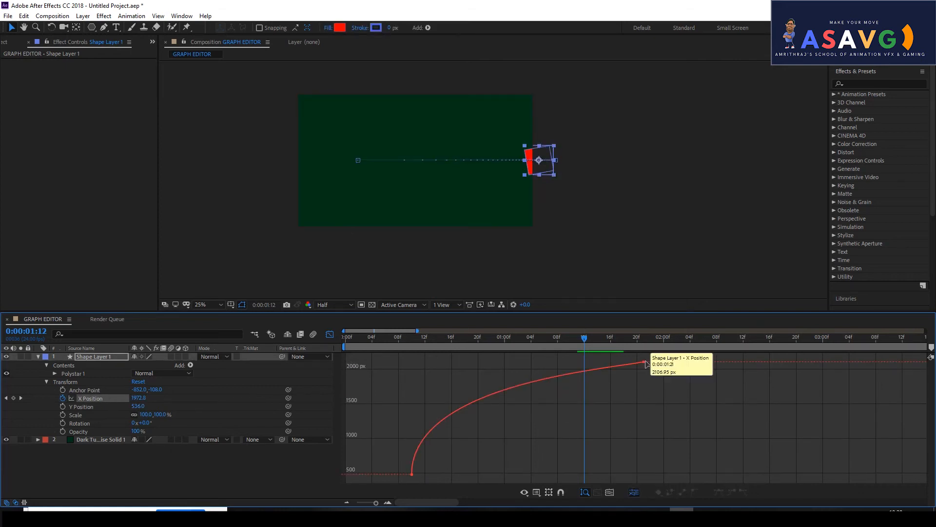
pyautogui.click(591, 369)
pyautogui.click(416, 388)
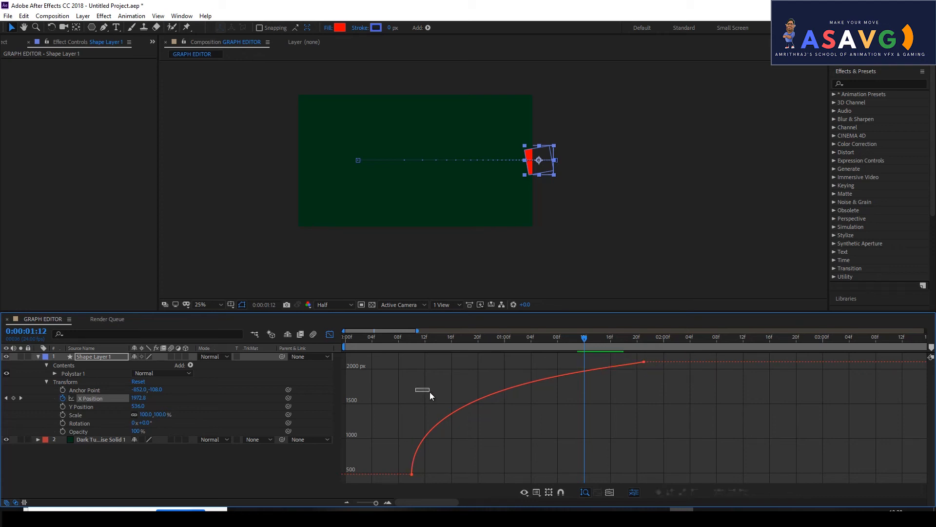
pyautogui.moveTo(414, 389); pyautogui.dragTo(581, 384)
pyautogui.moveTo(592, 341); pyautogui.dragTo(412, 340)
pyautogui.press('space')
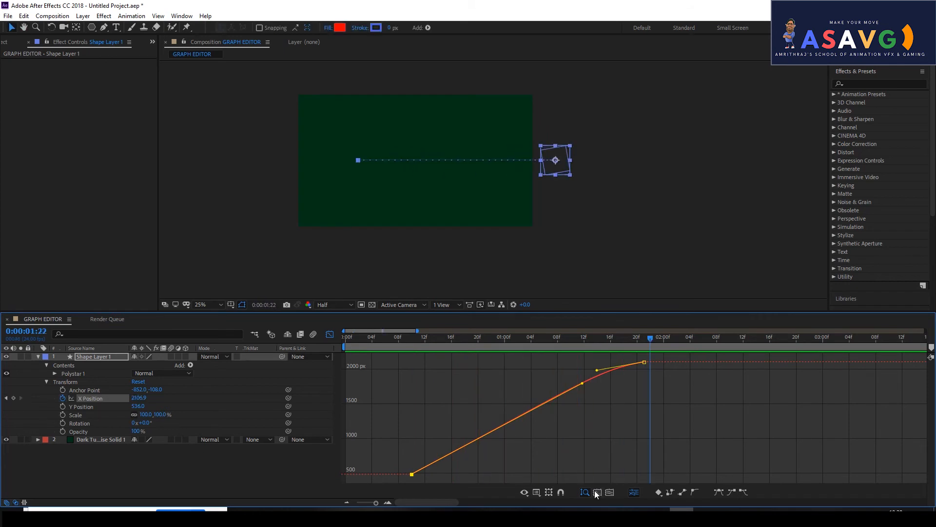
# In the speed graph, shift the keyframes to about 0:00:00:15 and 0:00:02:02 with a starting speed of about 2000 px/sec, and preview
pyautogui.click(548, 492)
pyautogui.click(568, 398)
pyautogui.moveTo(498, 365); pyautogui.dragTo(530, 339)
pyautogui.click(431, 347)
pyautogui.press('space')
pyautogui.press('space')
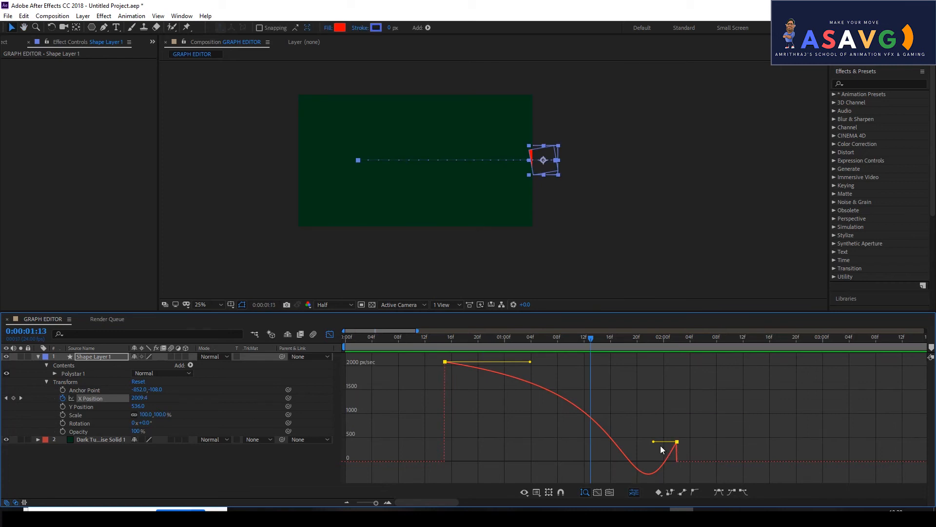
# Lower the last keyframe's speed to about -560 px/sec with a longer incoming handle, and compare the speed and value graphs
pyautogui.moveTo(656, 446); pyautogui.dragTo(638, 487)
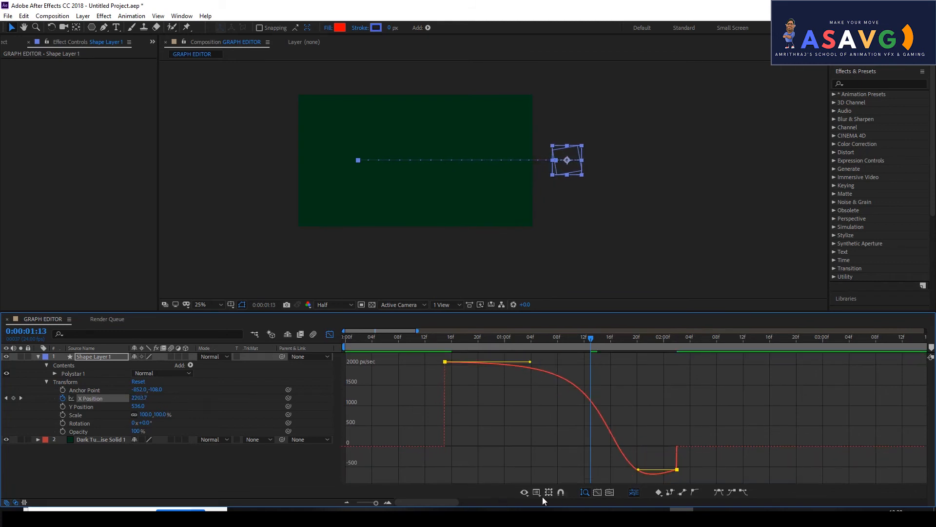
pyautogui.click(540, 496)
pyautogui.click(558, 388)
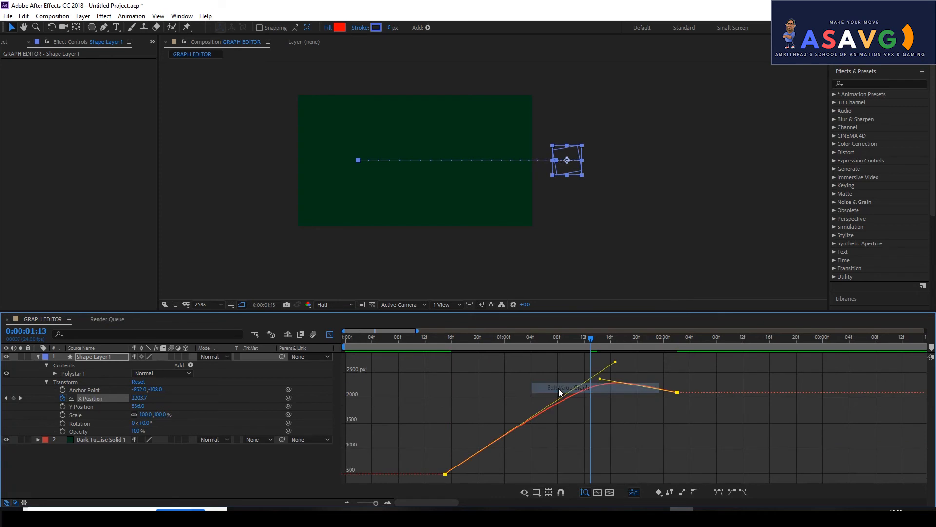
pyautogui.click(537, 496)
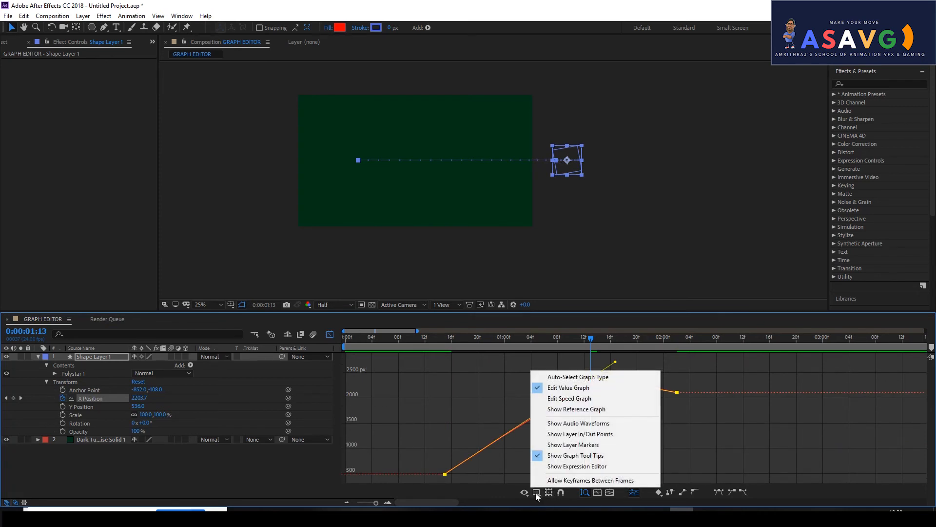
pyautogui.click(558, 398)
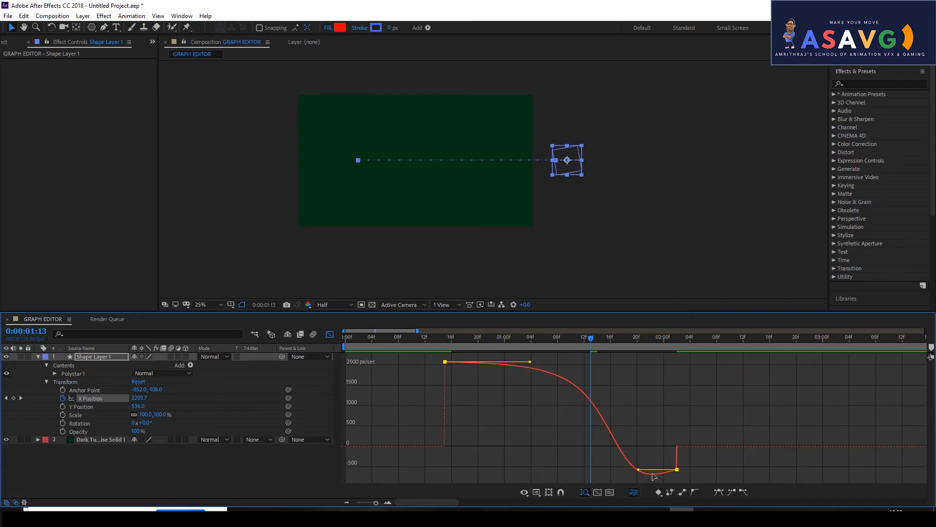
pyautogui.moveTo(677, 470)
pyautogui.mouseDown()
pyautogui.moveTo(710, 472)
pyautogui.moveTo(677, 468)
pyautogui.mouseUp()
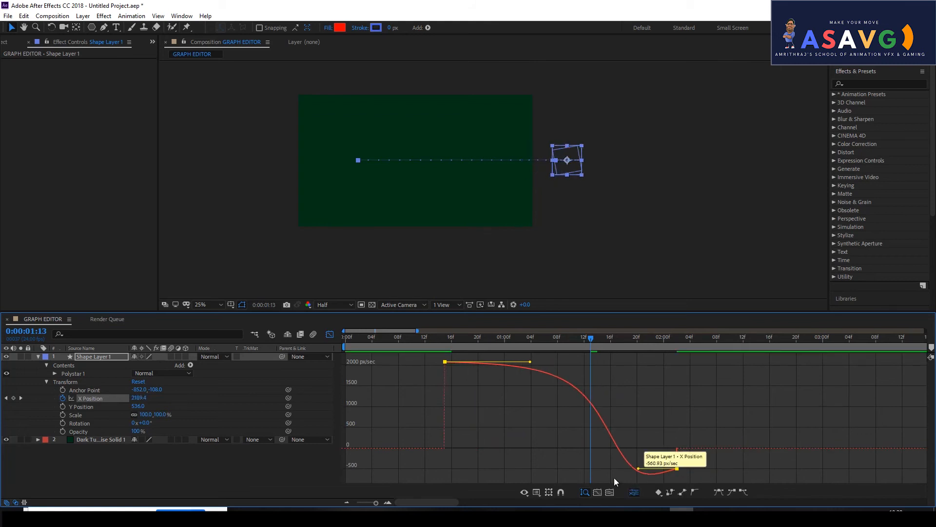
pyautogui.click(537, 492)
pyautogui.click(573, 393)
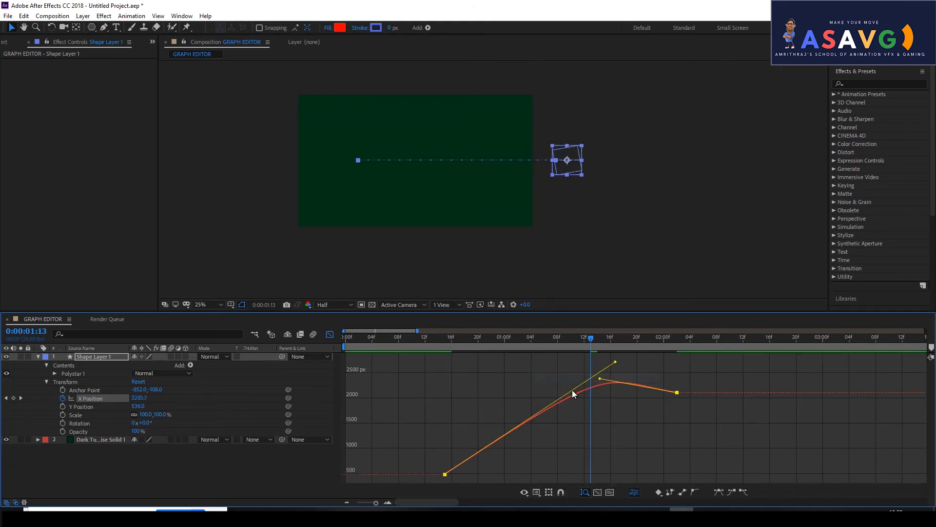
# Move the first keyframe to about 0:00:00:02, reshape both value handles so the motion gradually slows towards the last keyframe, and preview it
pyautogui.click(536, 492)
pyautogui.click(554, 390)
pyautogui.click(623, 418)
pyautogui.moveTo(385, 473); pyautogui.dragTo(359, 473)
pyautogui.moveTo(592, 364); pyautogui.dragTo(452, 431)
pyautogui.click(574, 364)
pyautogui.click(677, 369)
pyautogui.moveTo(575, 362); pyautogui.dragTo(564, 387)
pyautogui.click(344, 340)
pyautogui.press('space')
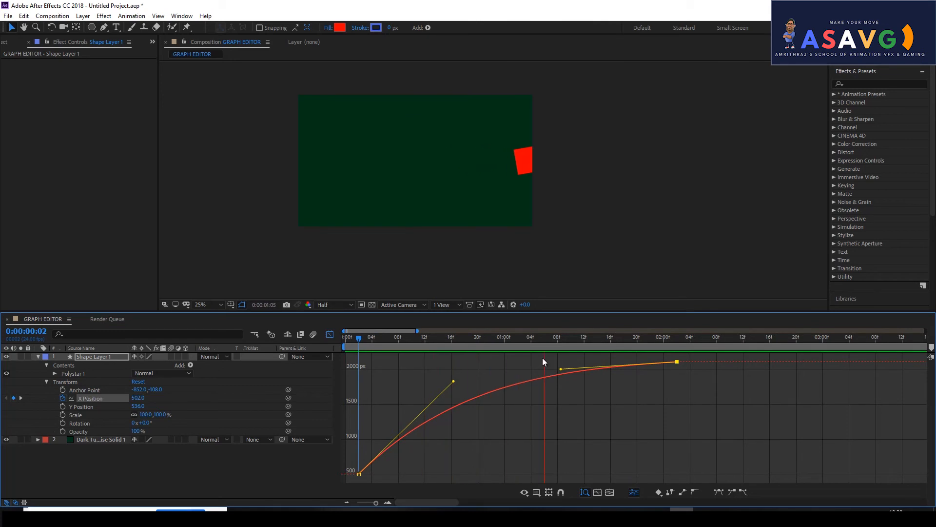
pyautogui.press('space')
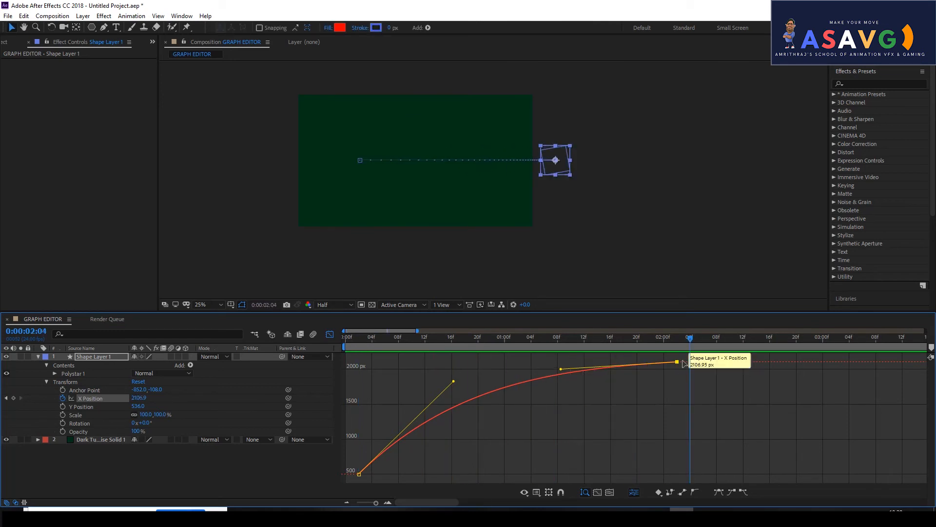
# Move the last X Position keyframe to 0:00:00:09 at about 1800 px, and preview the shortened motion
pyautogui.moveTo(677, 362); pyautogui.dragTo(405, 383)
pyautogui.click(362, 341)
pyautogui.press('space')
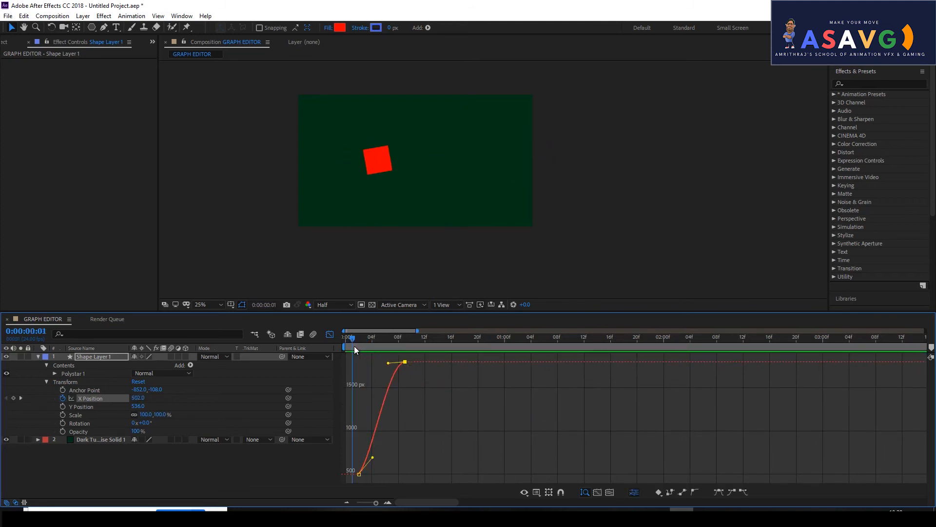
pyautogui.press('space')
pyautogui.press('space')
pyautogui.press('space')
# Flatten the first keyframe's value handle and extend it to about 0:00:00:08 for a slow start, and preview the motion
pyautogui.moveTo(373, 458); pyautogui.dragTo(398, 474)
pyautogui.click(379, 343)
pyautogui.click(370, 345)
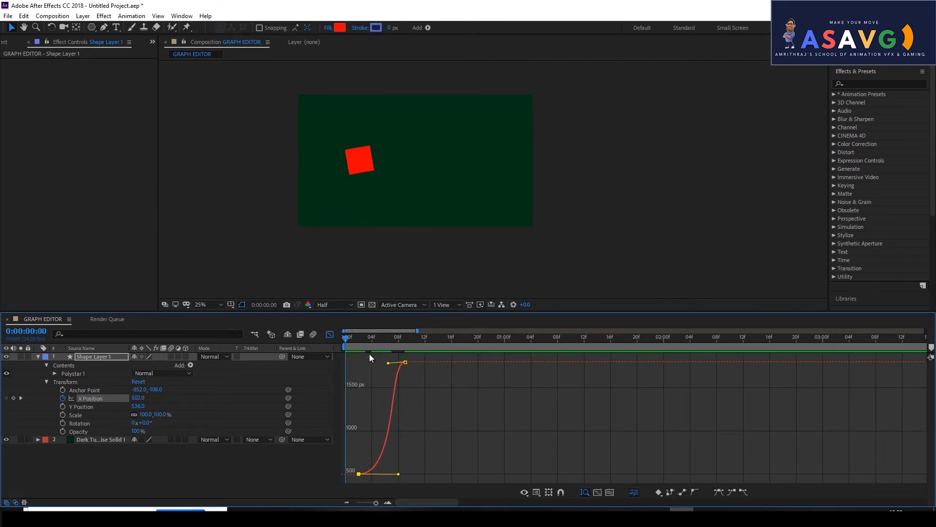
pyautogui.press('space')
pyautogui.press('space')
pyautogui.press('space')
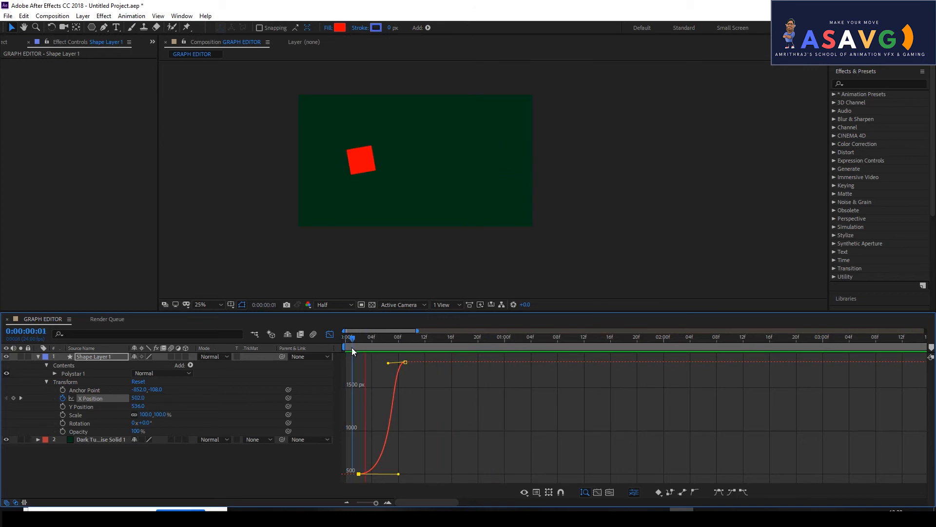
pyautogui.press('space')
# Extend the last keyframe's incoming handle almost horizontally back to about 0:00:00:02 for a soft stop, and preview the motion
pyautogui.moveTo(391, 364); pyautogui.dragTo(342, 368)
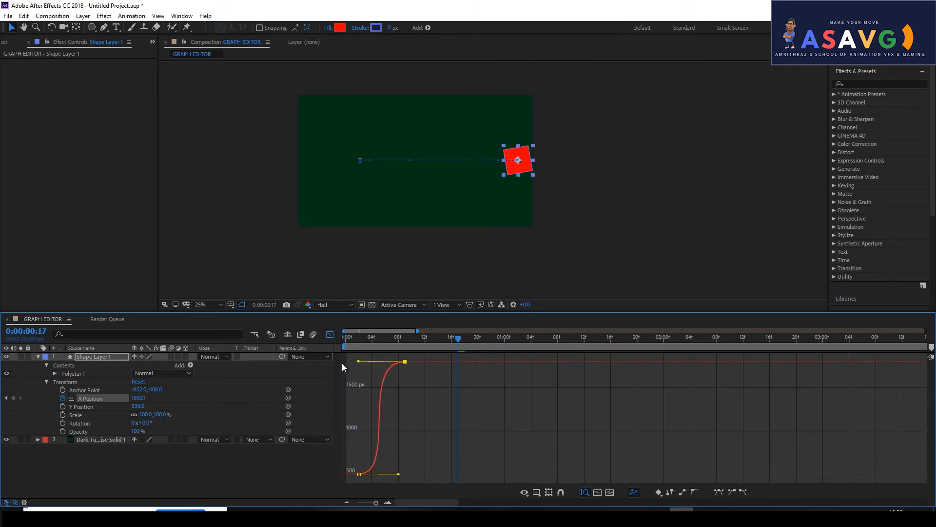
pyautogui.click(360, 345)
pyautogui.press('space')
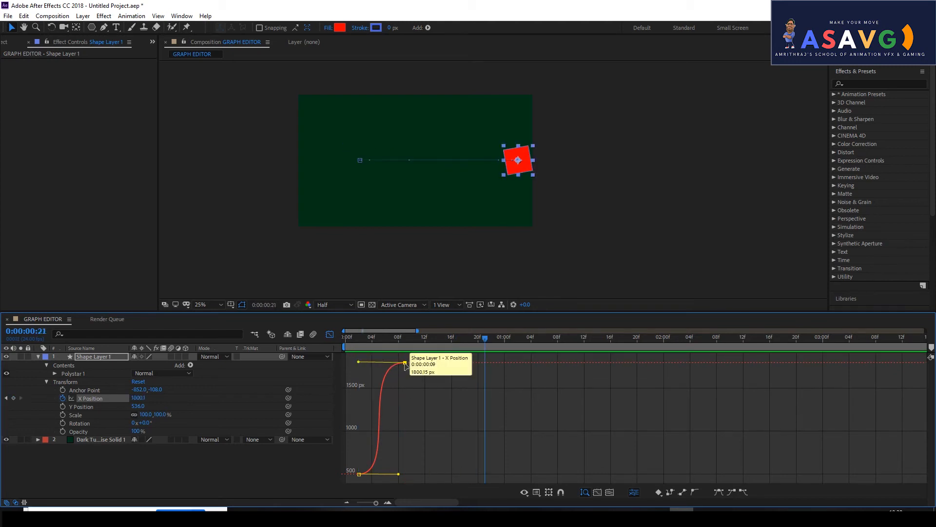
# Move the last X Position keyframe to about 0:00:00:16, preview the motion, and try lengthening its incoming handle further
pyautogui.moveTo(405, 363); pyautogui.dragTo(452, 362)
pyautogui.click(371, 342)
pyautogui.press('space')
pyautogui.press('space')
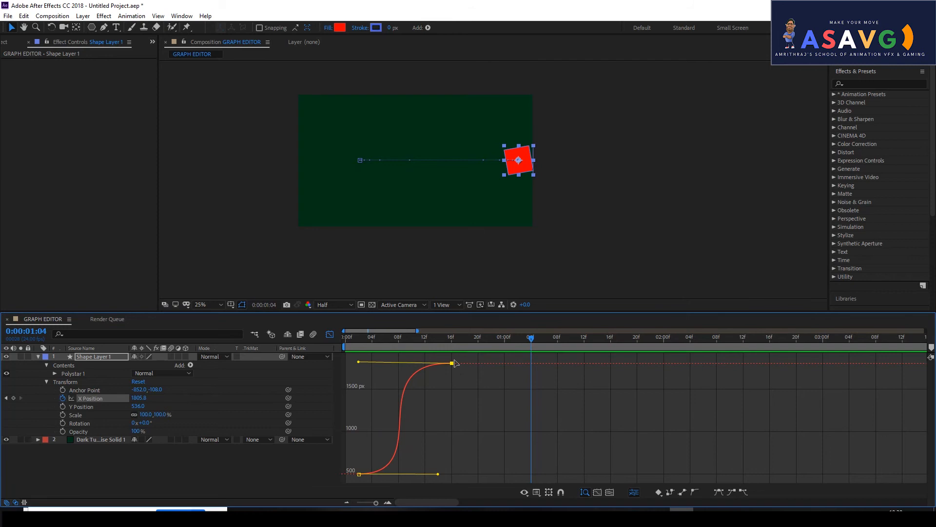
pyautogui.moveTo(362, 365); pyautogui.dragTo(305, 364)
# In the speed graph, move the last keyframe to about 0:00:01:13, and preview the eased motion from several start points
pyautogui.click(537, 492)
pyautogui.click(568, 398)
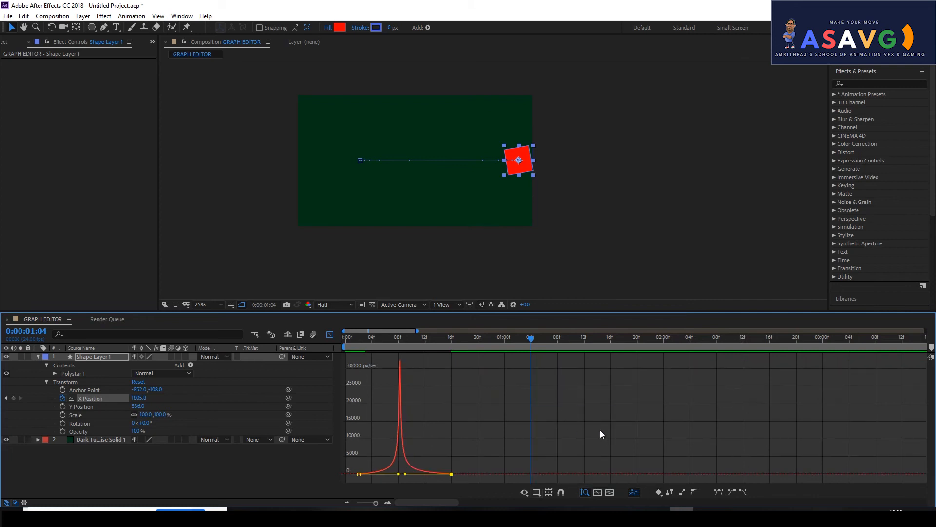
pyautogui.moveTo(452, 474); pyautogui.dragTo(590, 477)
pyautogui.moveTo(476, 352); pyautogui.dragTo(449, 359)
pyautogui.press('space')
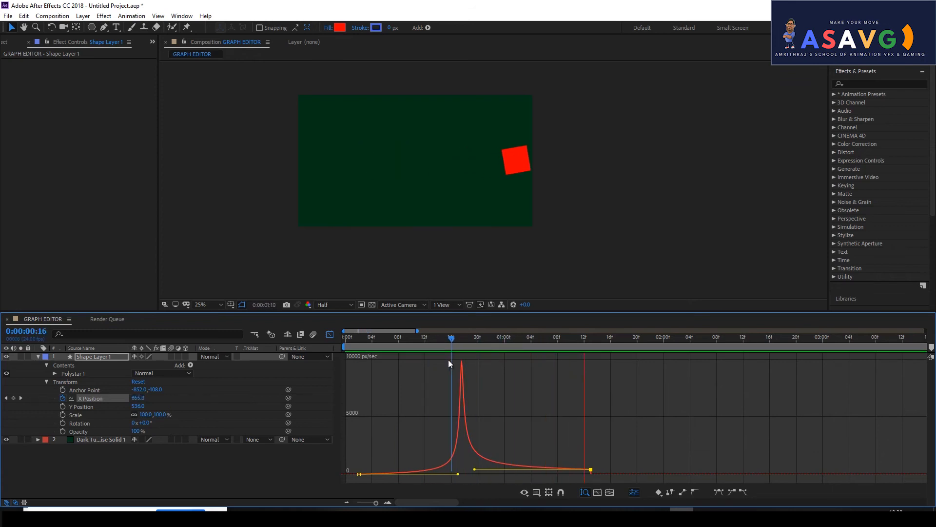
pyautogui.click(423, 352)
pyautogui.press('space')
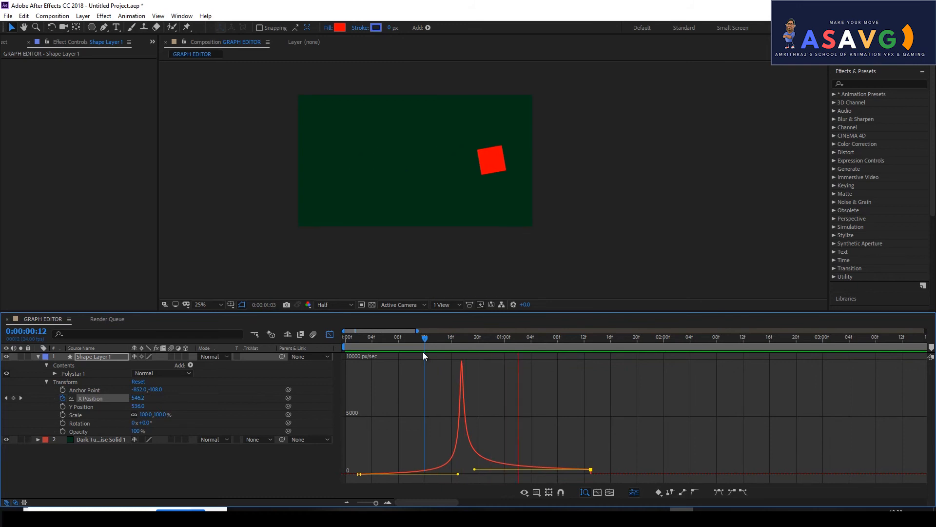
pyautogui.click(383, 344)
pyautogui.press('space')
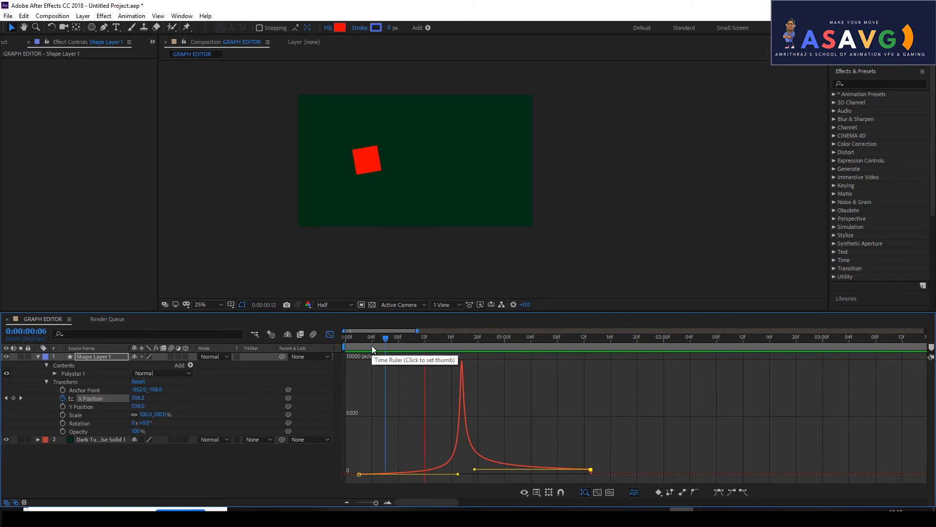
# Stop the preview, check the graph type options, and deselect the X Position keyframes in the speed graph
pyautogui.press('space')
pyautogui.click(538, 495)
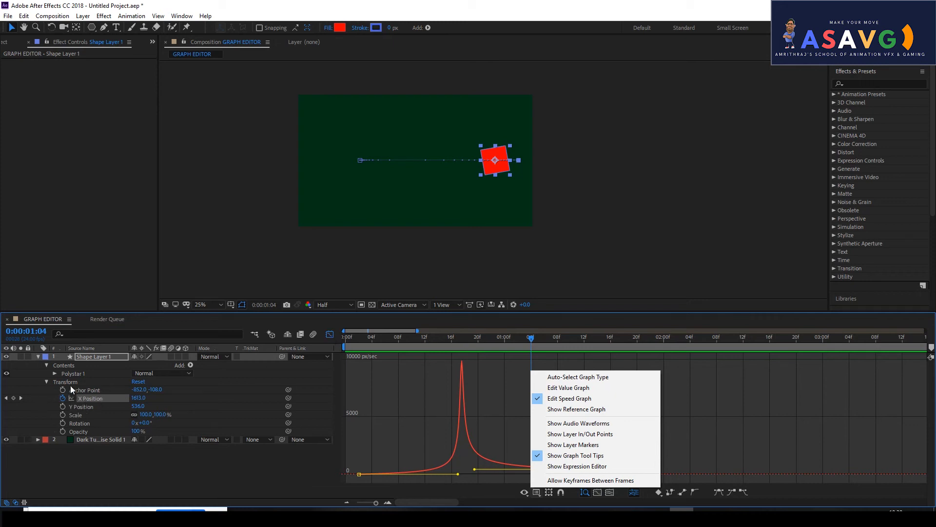
pyautogui.click(458, 412)
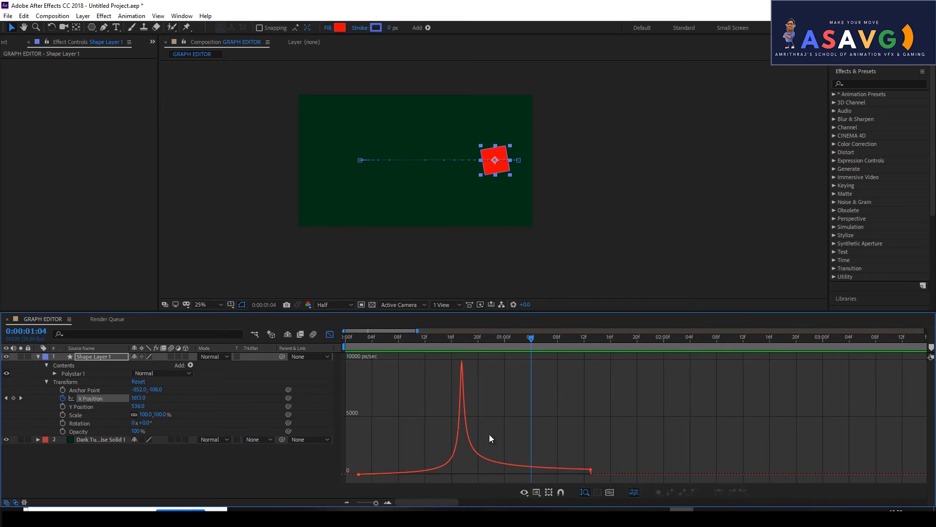
# Compare the speed graph shown with several Transform properties selected to the one with only X Position selected
pyautogui.click(330, 334)
pyautogui.moveTo(626, 416); pyautogui.dragTo(315, 391)
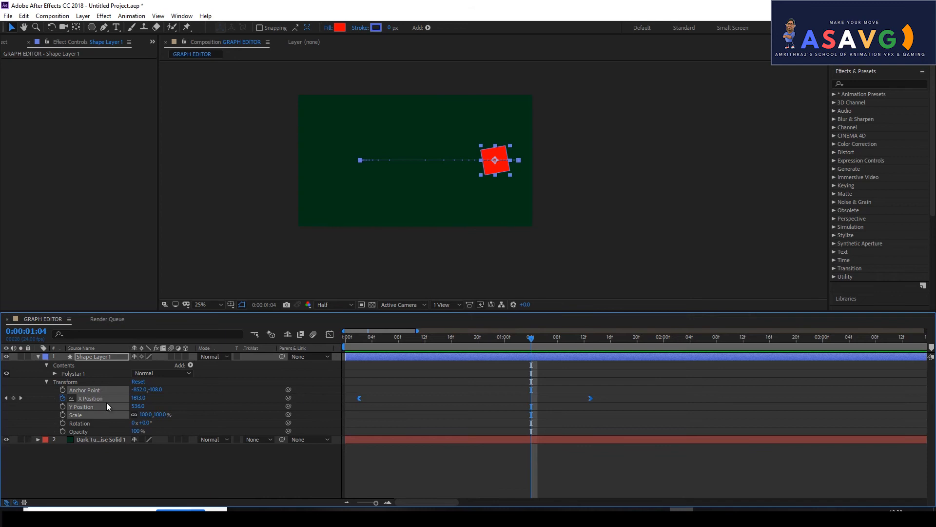
pyautogui.click(623, 441)
pyautogui.moveTo(622, 414); pyautogui.dragTo(351, 388)
pyautogui.click(329, 335)
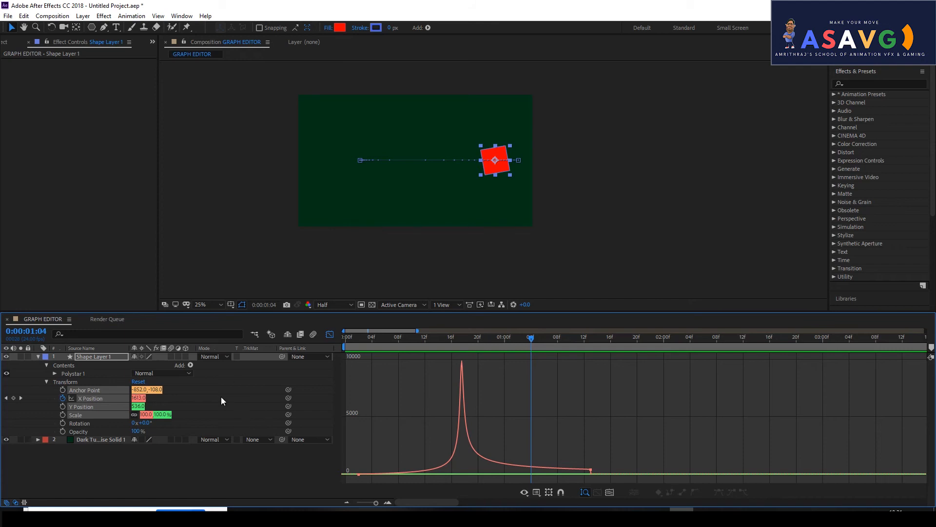
pyautogui.click(330, 335)
pyautogui.moveTo(656, 429); pyautogui.dragTo(321, 379)
pyautogui.click(223, 492)
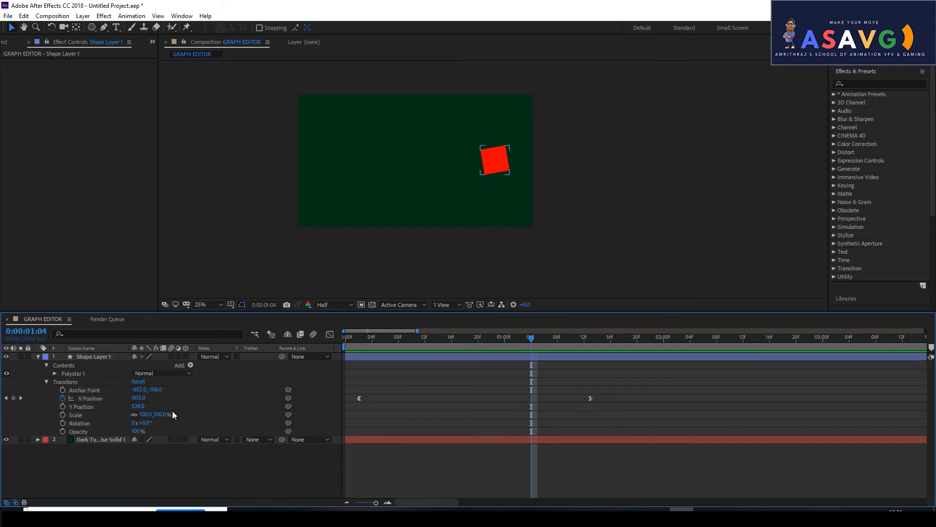
pyautogui.click(90, 399)
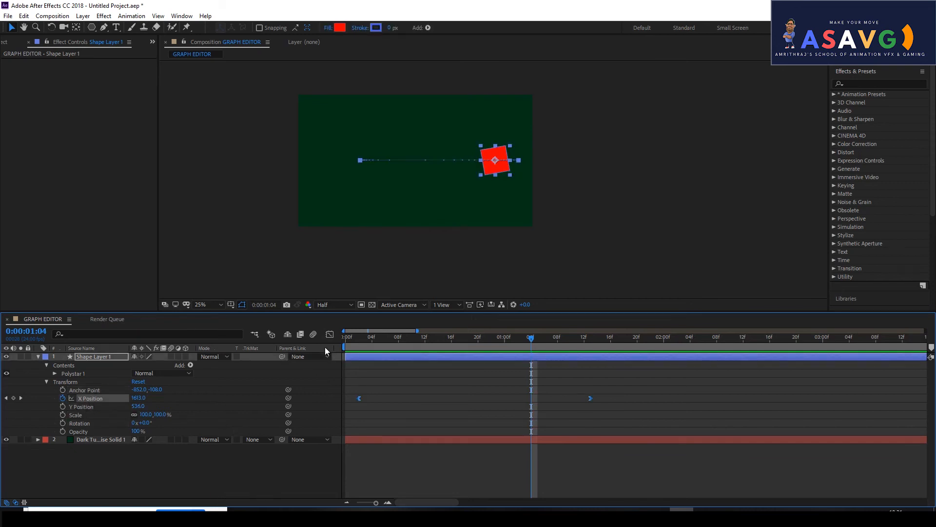
pyautogui.click(329, 335)
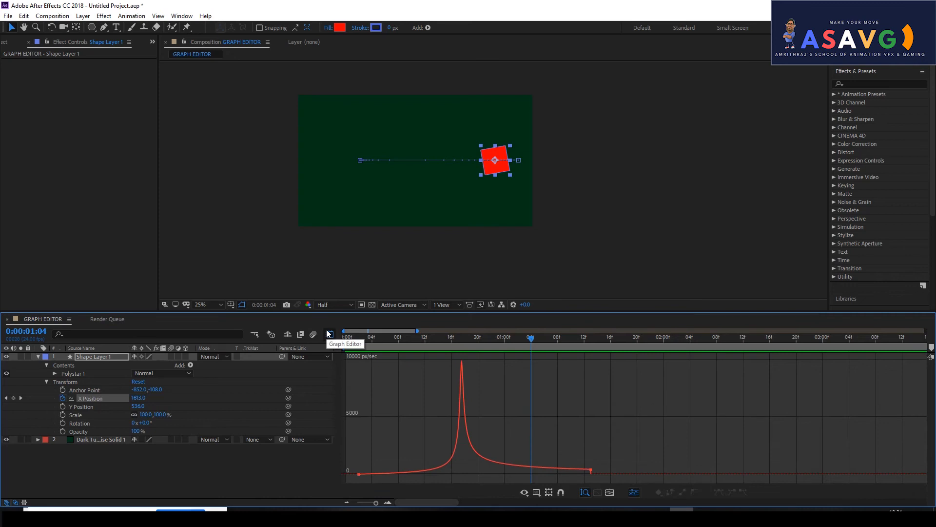
# Start Y Position keyframing for the shape layer at 0:00:00:05 in the layer bar view
pyautogui.moveTo(430, 345); pyautogui.dragTo(378, 343)
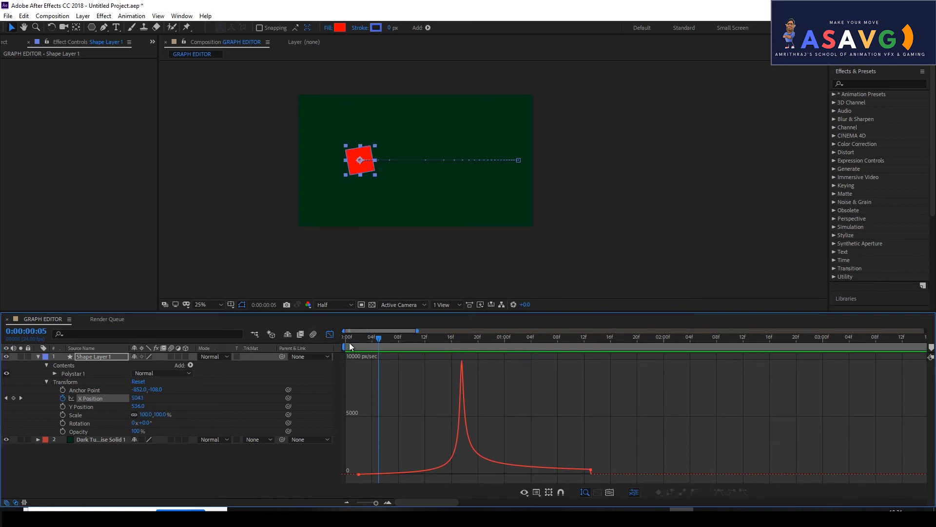
pyautogui.click(330, 335)
pyautogui.click(62, 406)
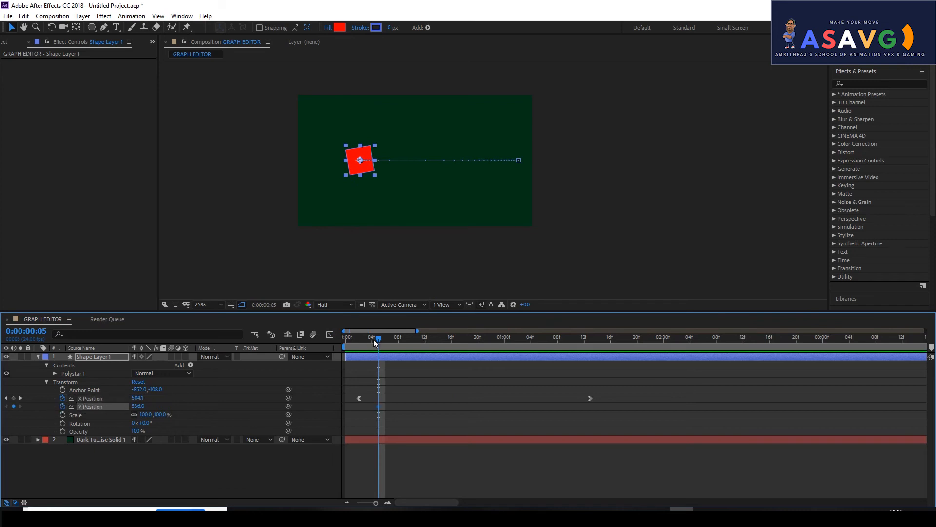
# Try a Y Position of about 816 at 0:00:00:16, view its speed graph alongside X Position, and undo the change
pyautogui.moveTo(380, 341); pyautogui.dragTo(451, 339)
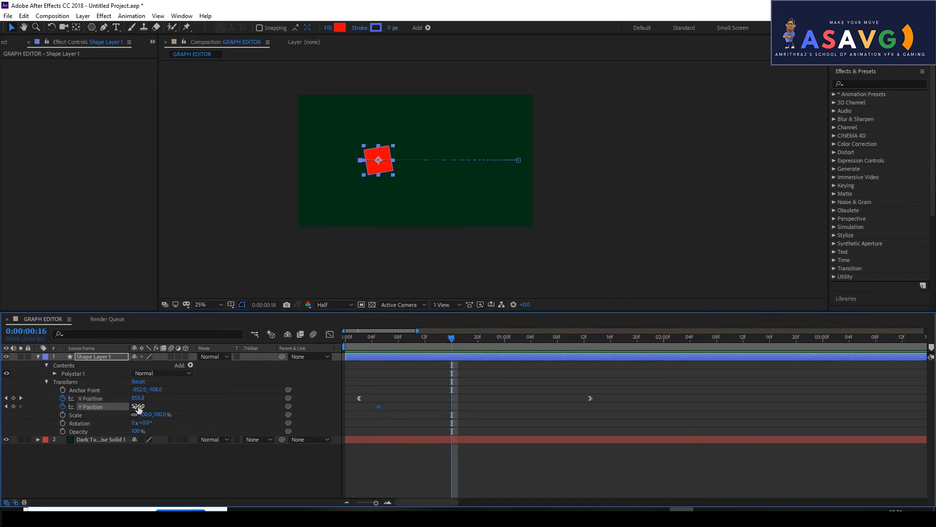
pyautogui.moveTo(138, 407); pyautogui.dragTo(152, 409)
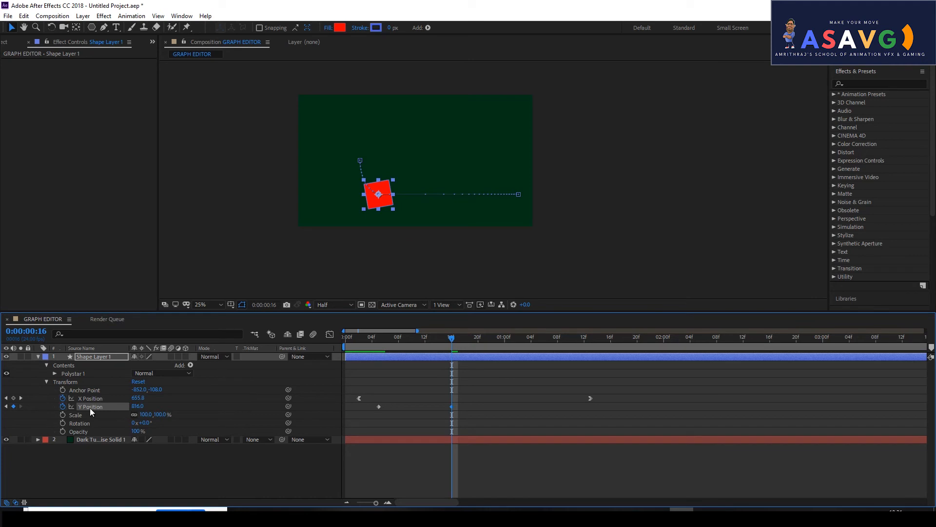
pyautogui.click(330, 335)
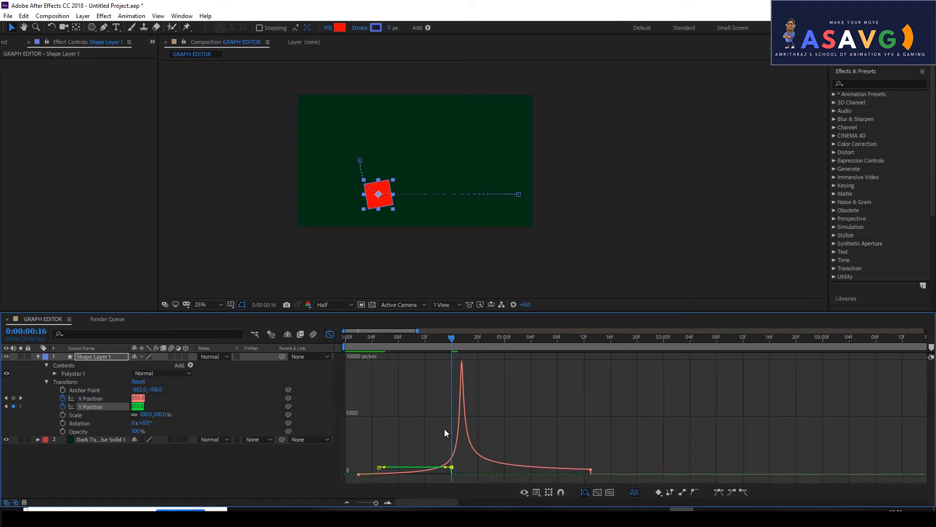
pyautogui.click(146, 458)
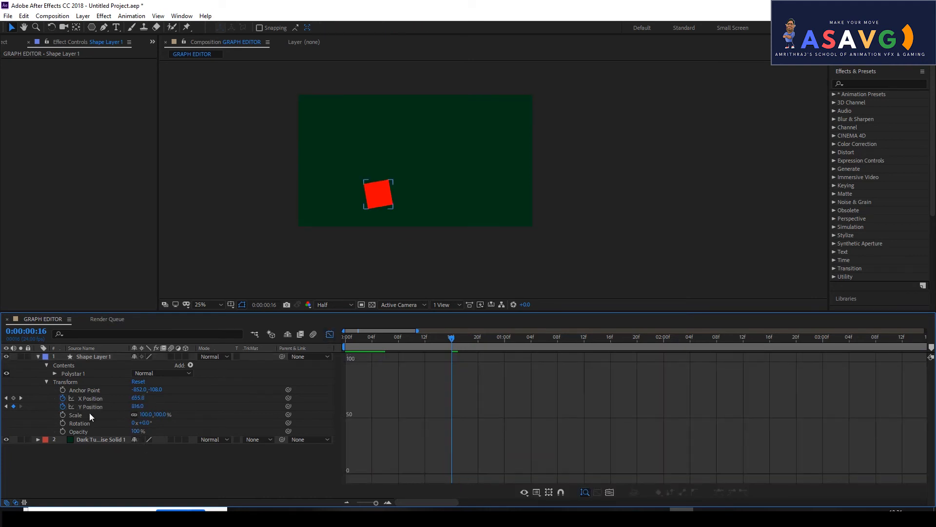
pyautogui.click(87, 409)
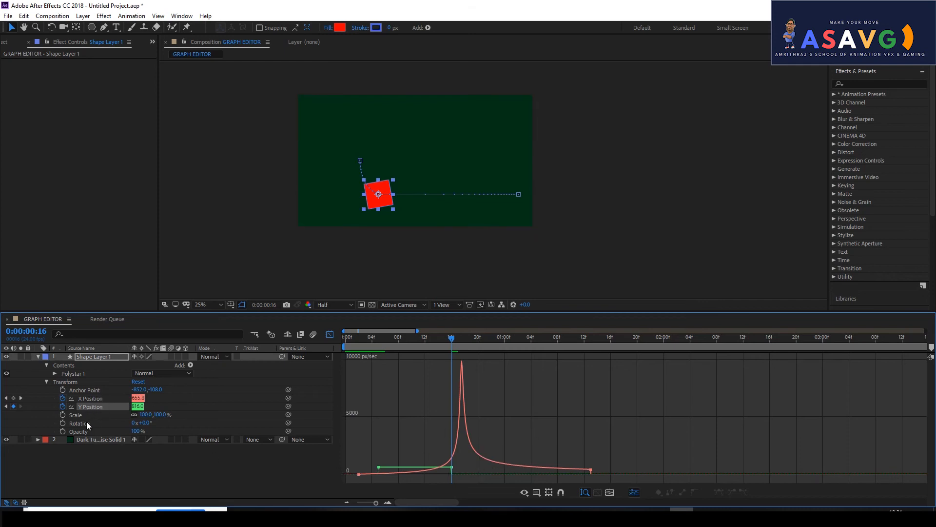
pyautogui.moveTo(437, 471)
pyautogui.hotkey('ctrl', 'z')
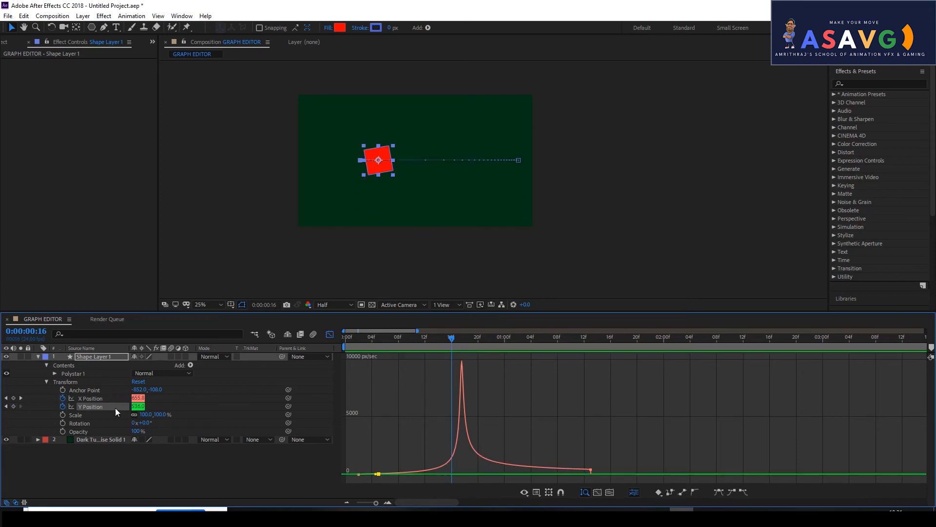
# Add a Y Position keyframe at 0:00:00:16 without changing the value, view it in the graph editor, and undo a trial move there
pyautogui.click(96, 401)
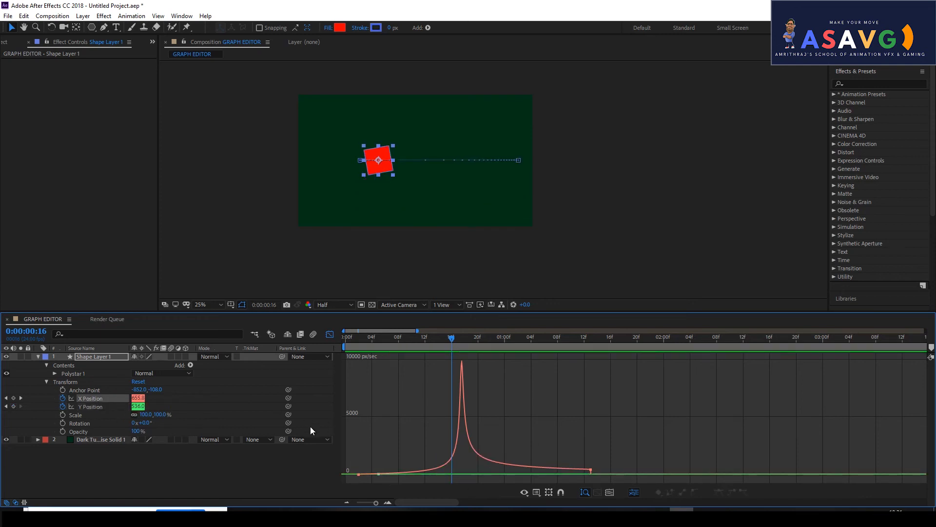
pyautogui.click(93, 408)
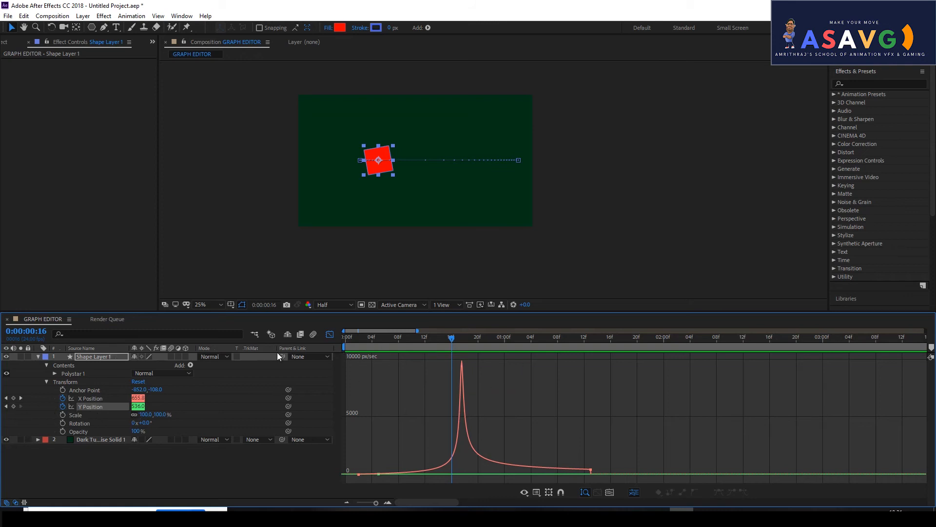
pyautogui.click(329, 335)
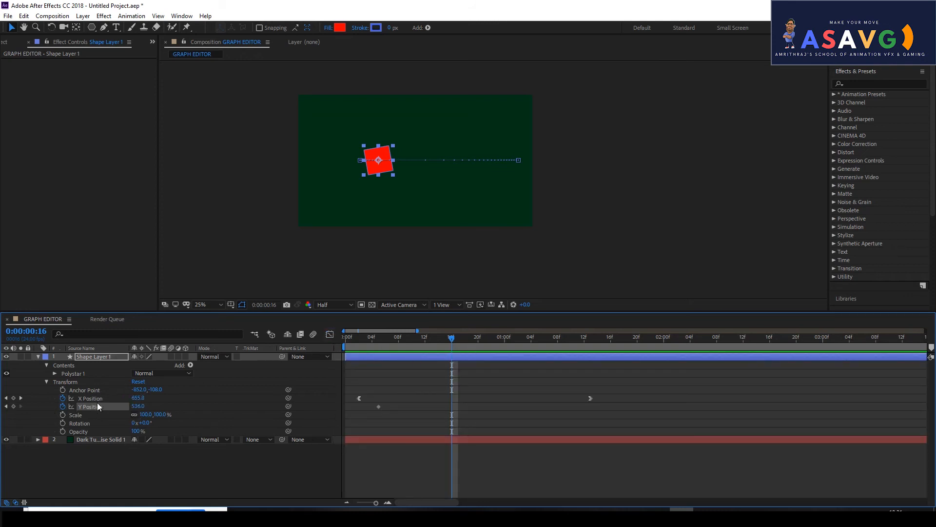
pyautogui.rightClick(89, 412)
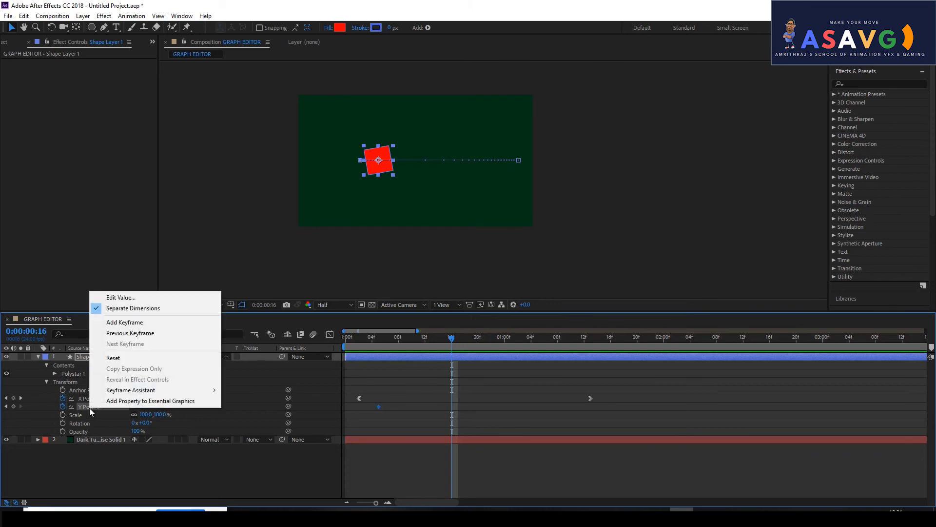
pyautogui.click(120, 322)
pyautogui.moveTo(471, 423); pyautogui.dragTo(374, 409)
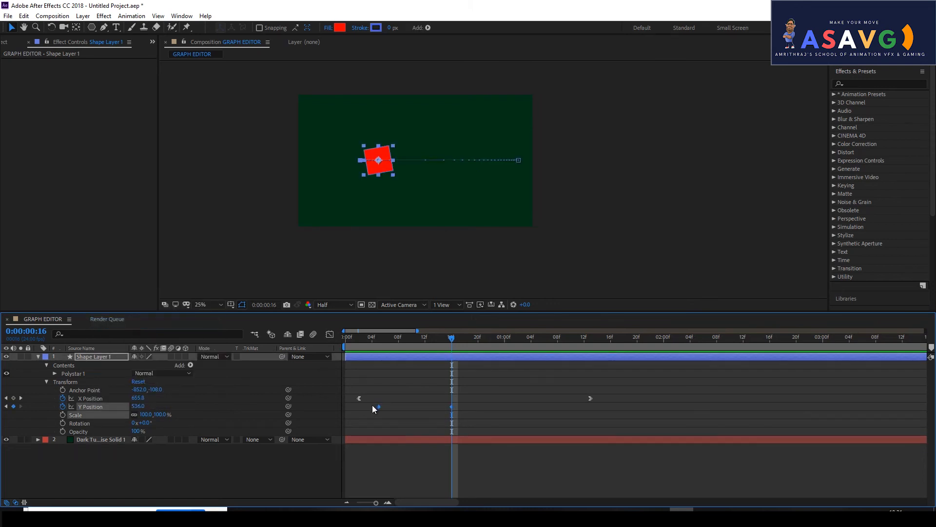
pyautogui.click(329, 334)
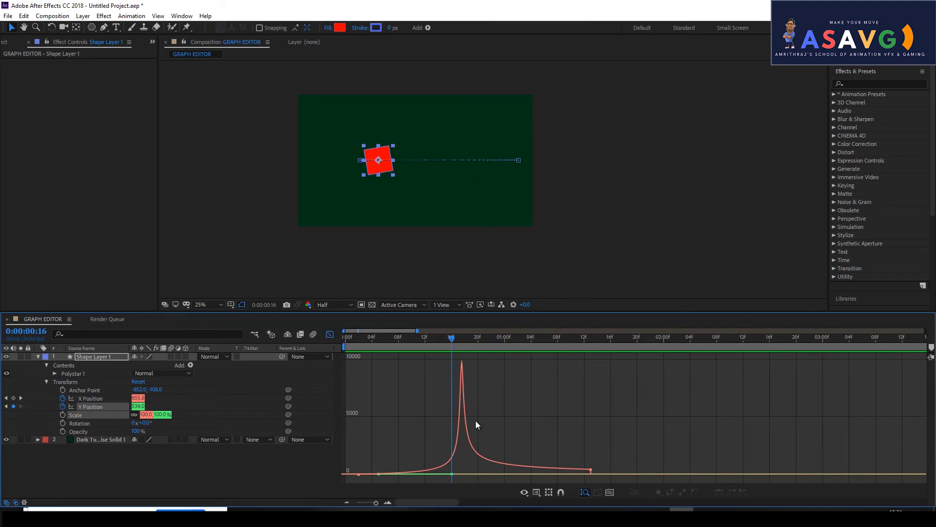
pyautogui.moveTo(452, 473); pyautogui.dragTo(531, 399)
pyautogui.hotkey('ctrl', 'z')
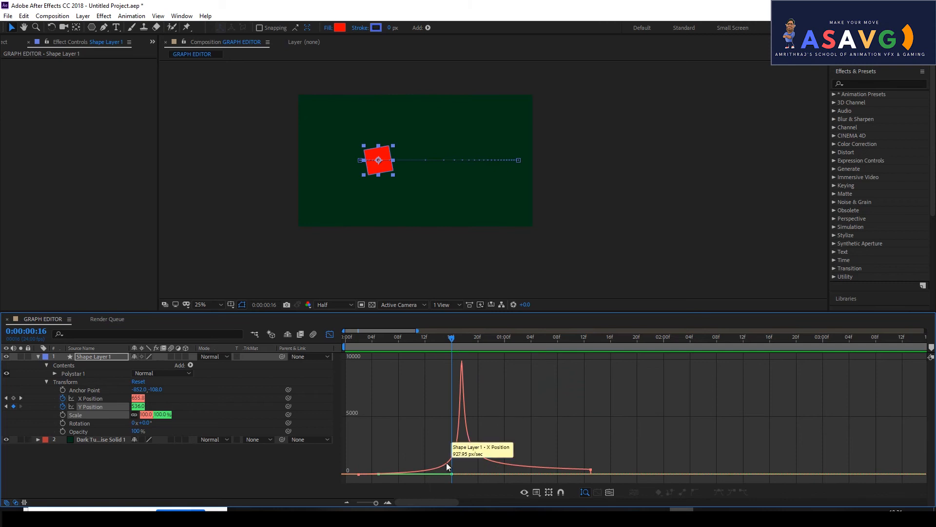
# Select only Y Position, fit all graphs to the view, and check the graph type options
pyautogui.click(89, 469)
pyautogui.click(96, 406)
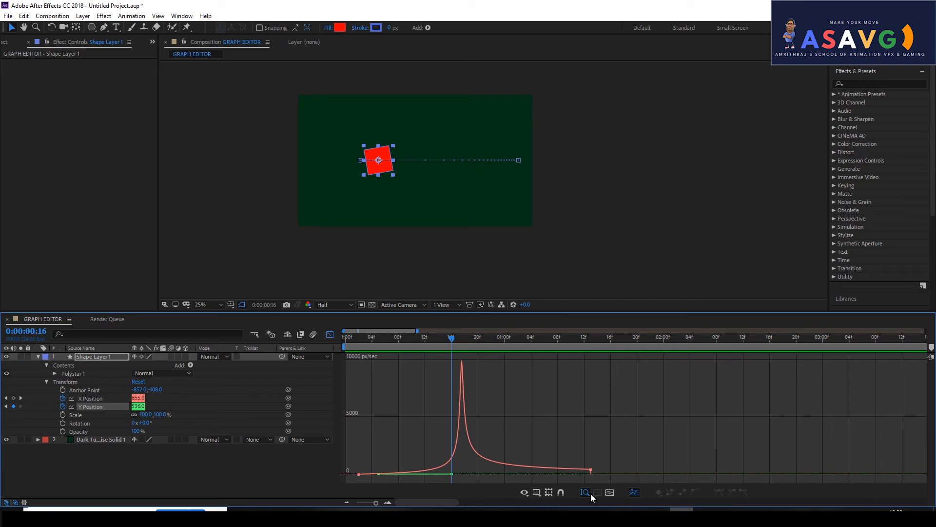
pyautogui.click(608, 493)
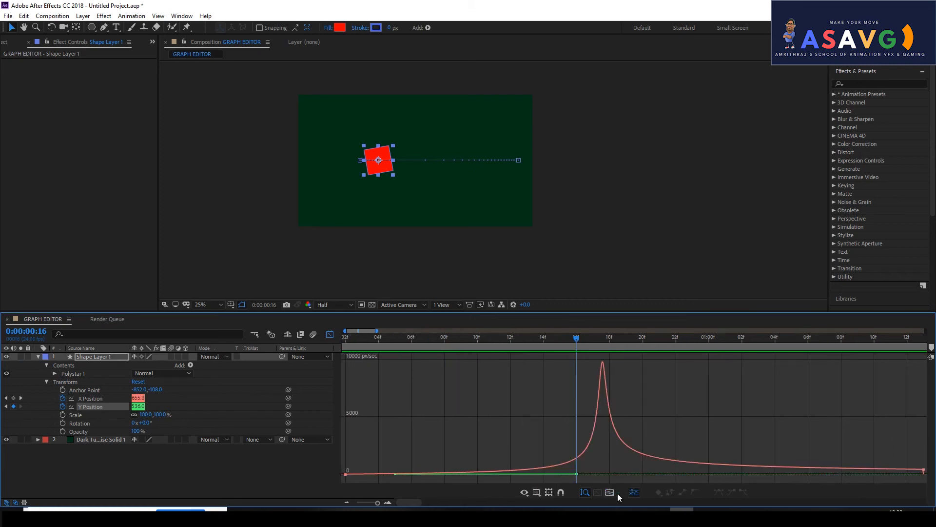
pyautogui.click(539, 493)
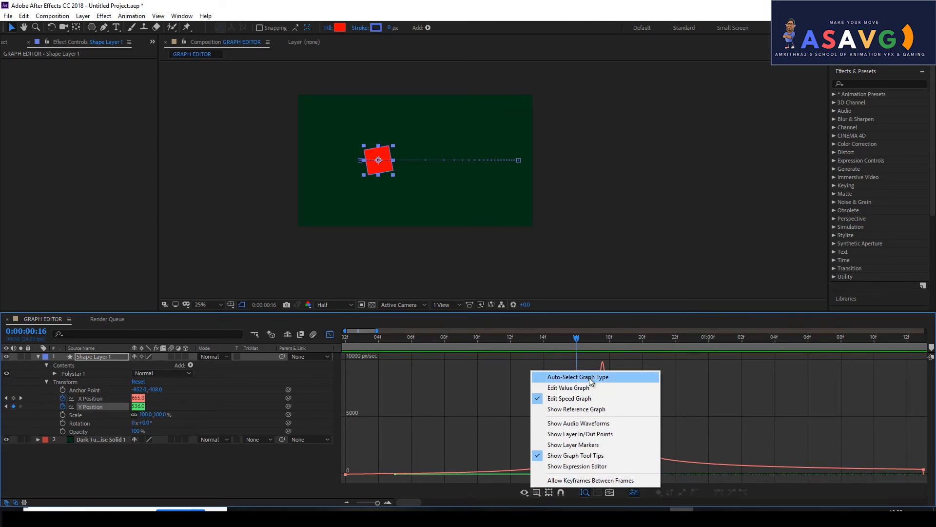
# Turn off Show Selected Properties in the graph editor, and switch Show Animated Properties off and on again
pyautogui.click(526, 493)
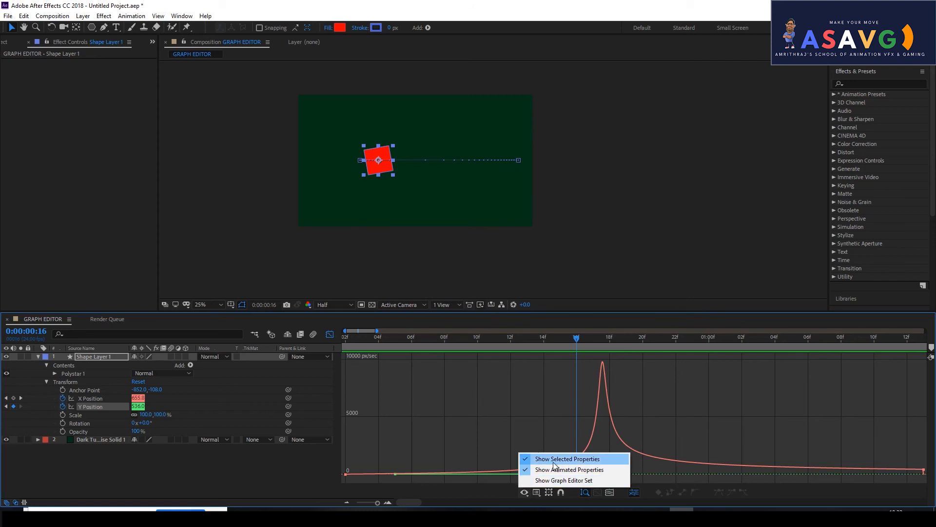
pyautogui.click(554, 460)
pyautogui.click(525, 492)
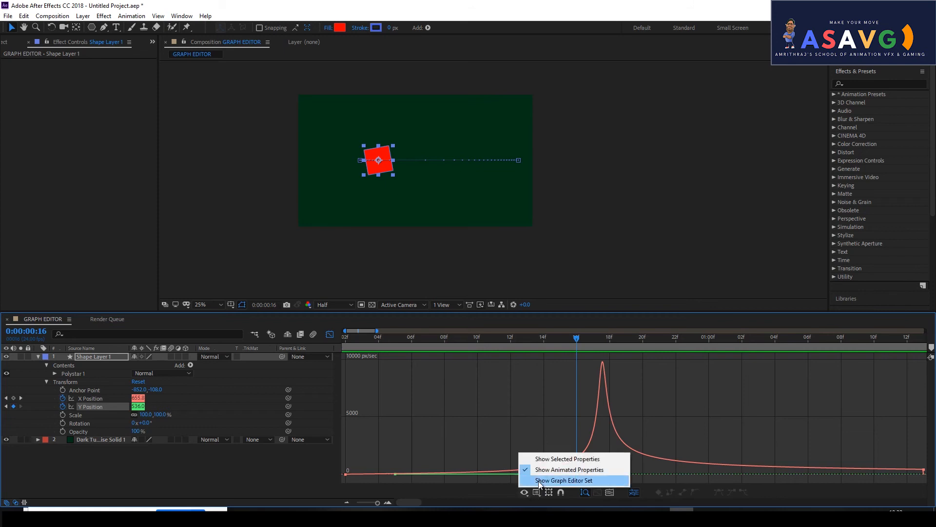
pyautogui.click(550, 471)
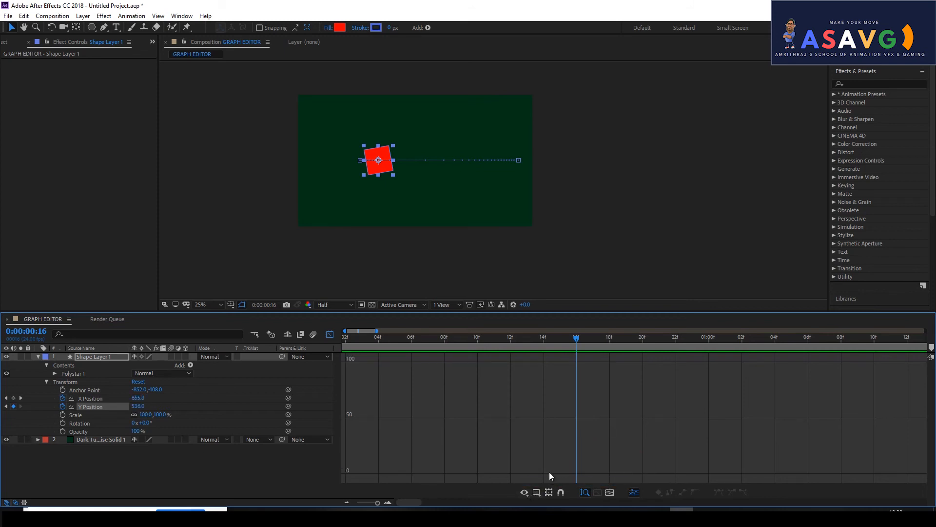
pyautogui.click(526, 493)
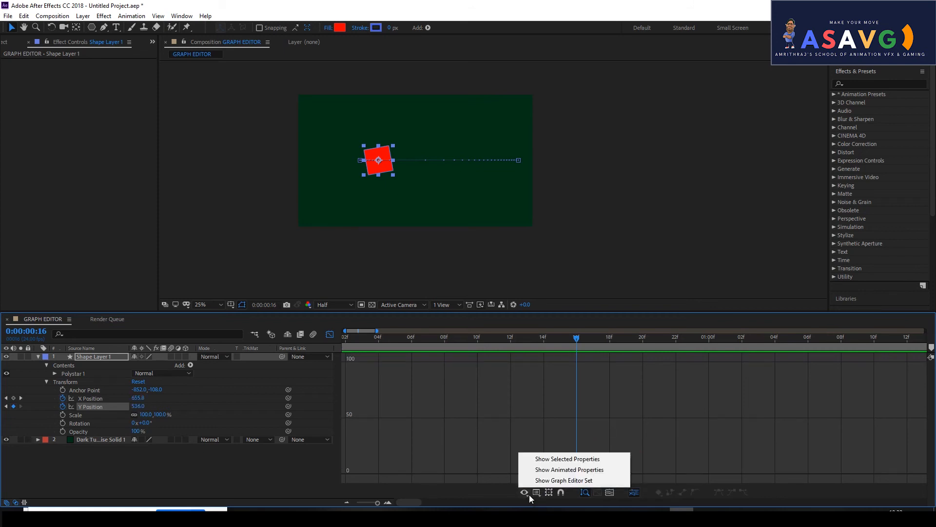
pyautogui.click(547, 471)
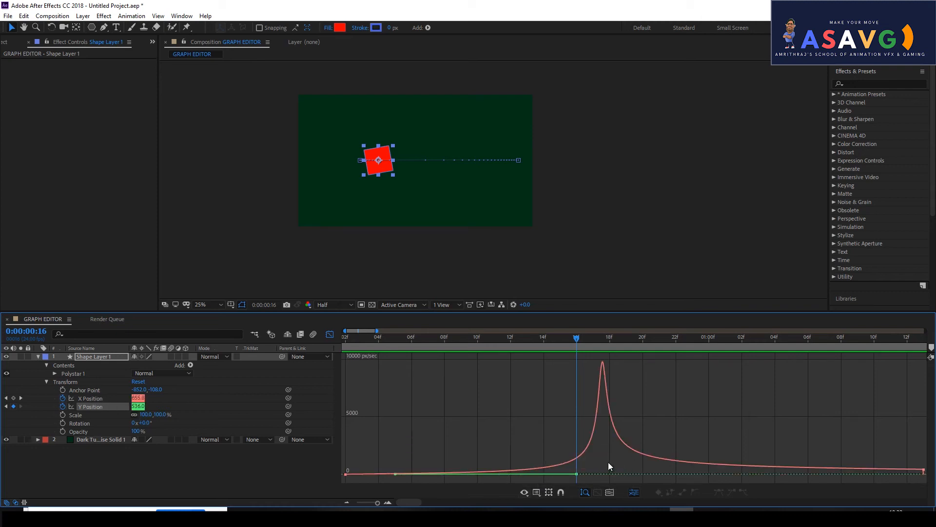
# Turn on Show Graph Editor Set and Show Selected Properties for the graph editor, and check the display options
pyautogui.click(526, 494)
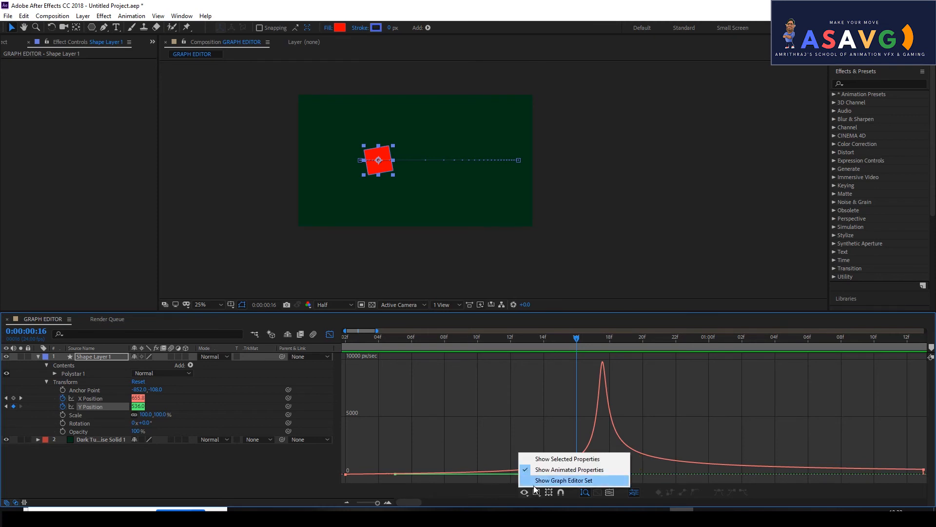
pyautogui.click(541, 482)
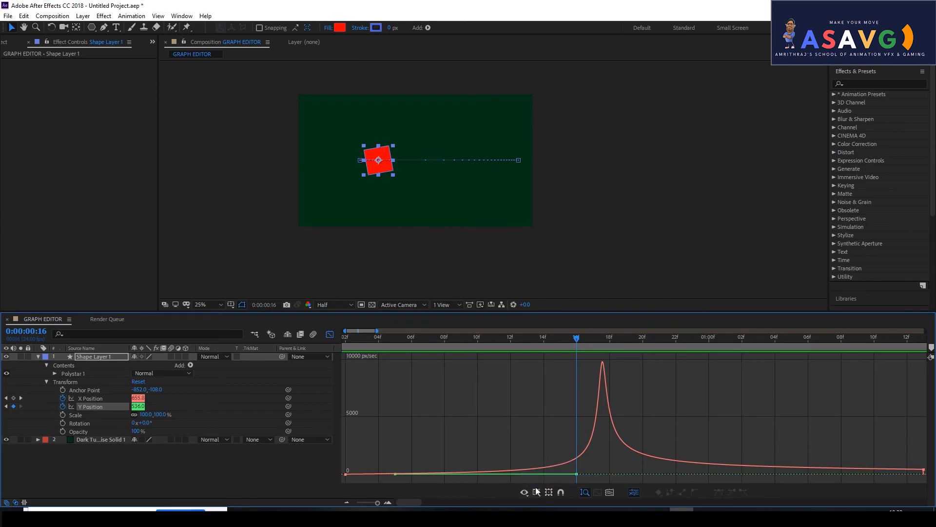
pyautogui.click(527, 493)
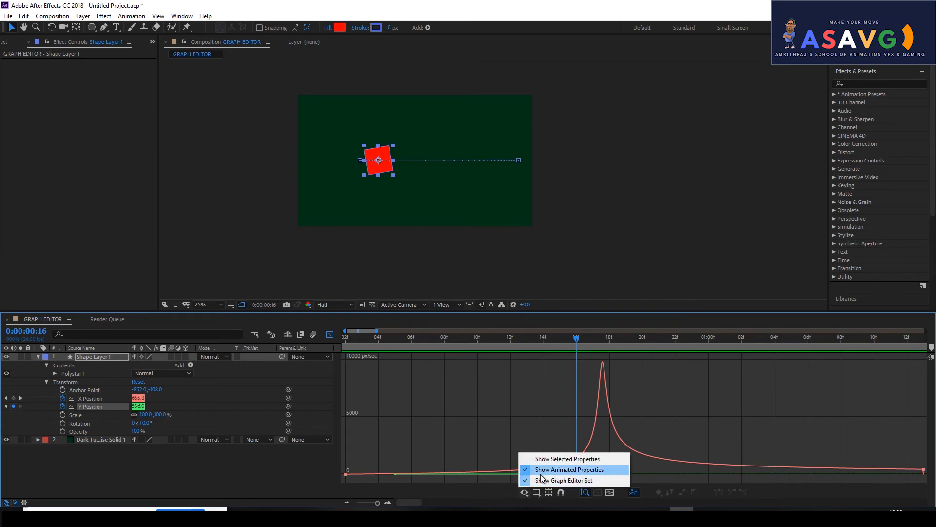
pyautogui.click(540, 460)
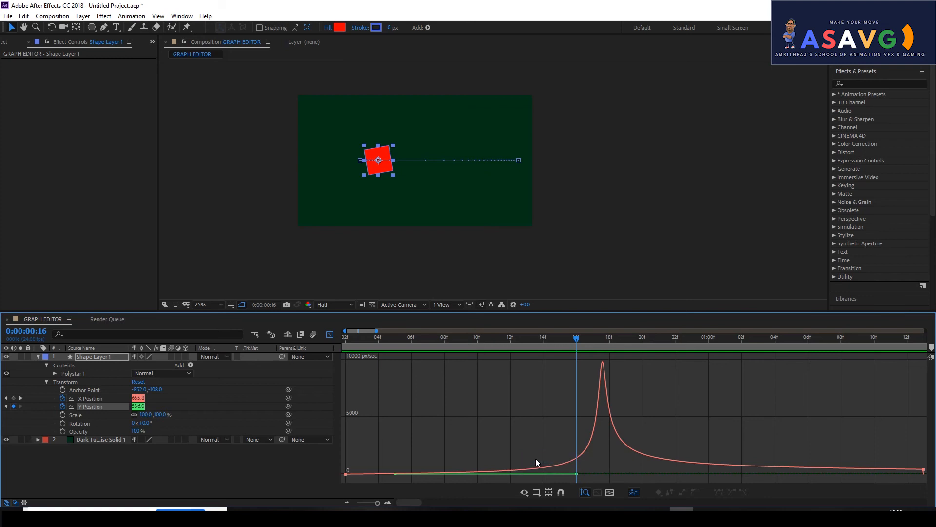
pyautogui.click(529, 496)
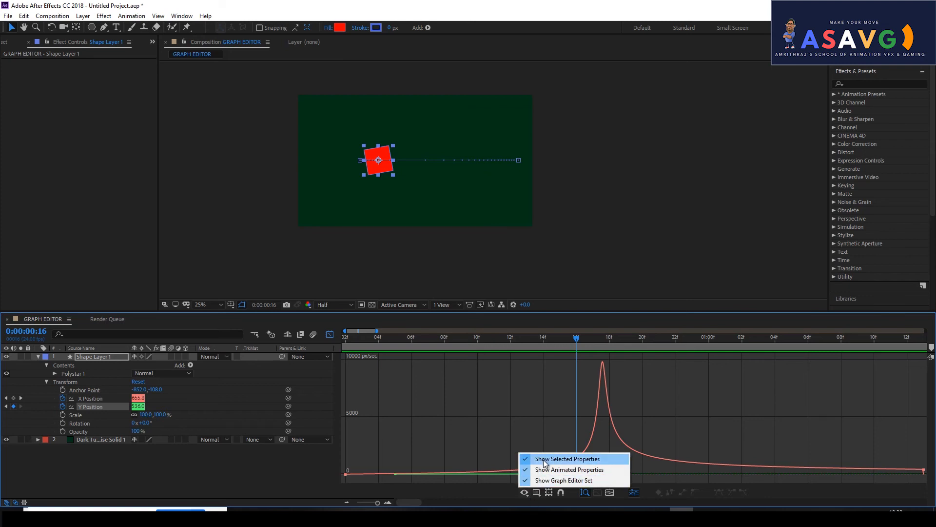
# Turn on Show Reference Graph in the graph editor, look over the combined graphs, and turn it off again
pyautogui.click(503, 423)
pyautogui.click(536, 492)
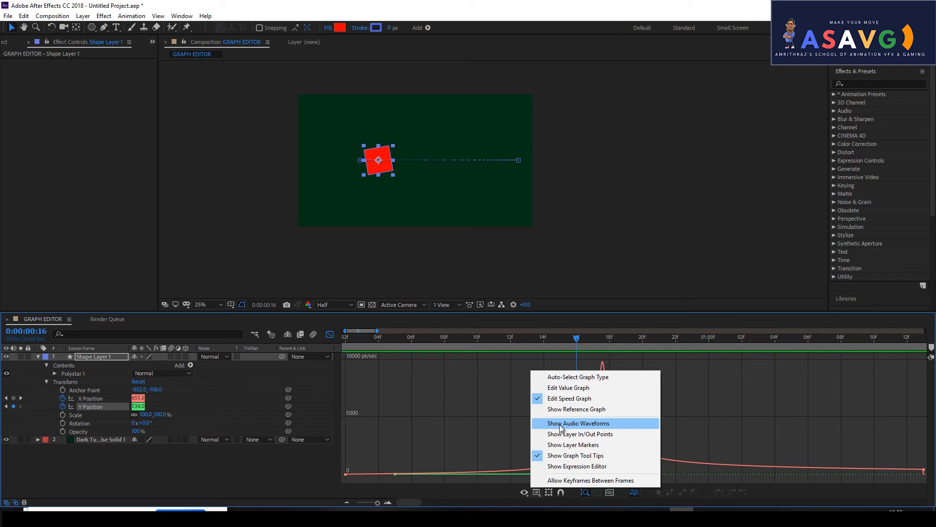
pyautogui.click(564, 410)
pyautogui.moveTo(633, 443); pyautogui.dragTo(467, 435)
pyautogui.moveTo(663, 437); pyautogui.dragTo(792, 431)
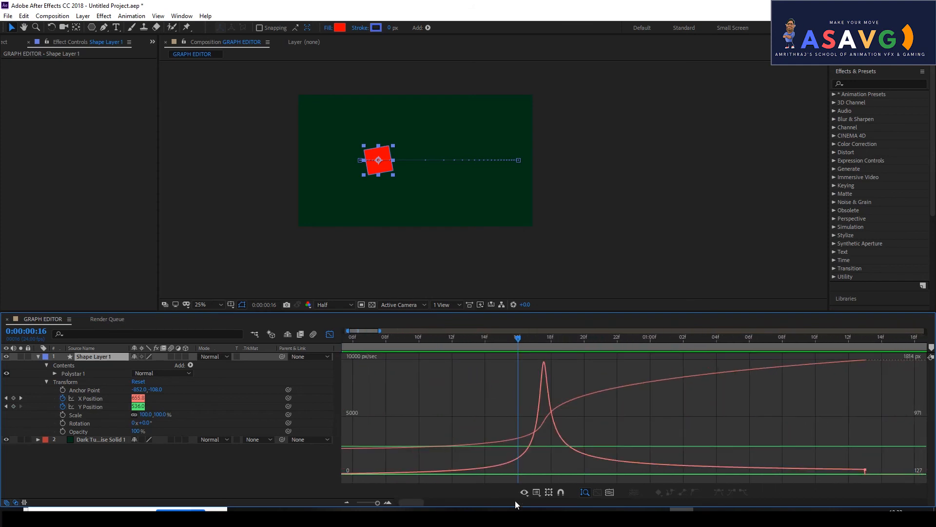
pyautogui.click(535, 496)
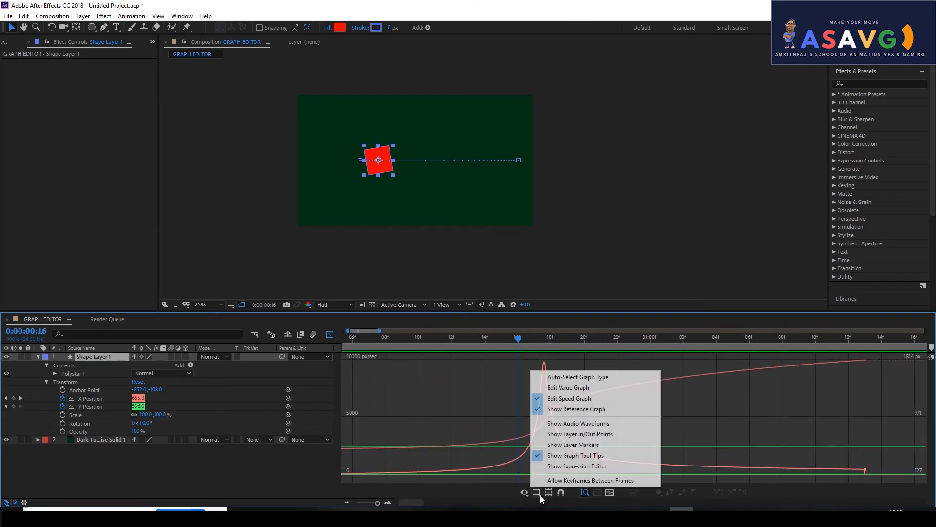
pyautogui.click(579, 412)
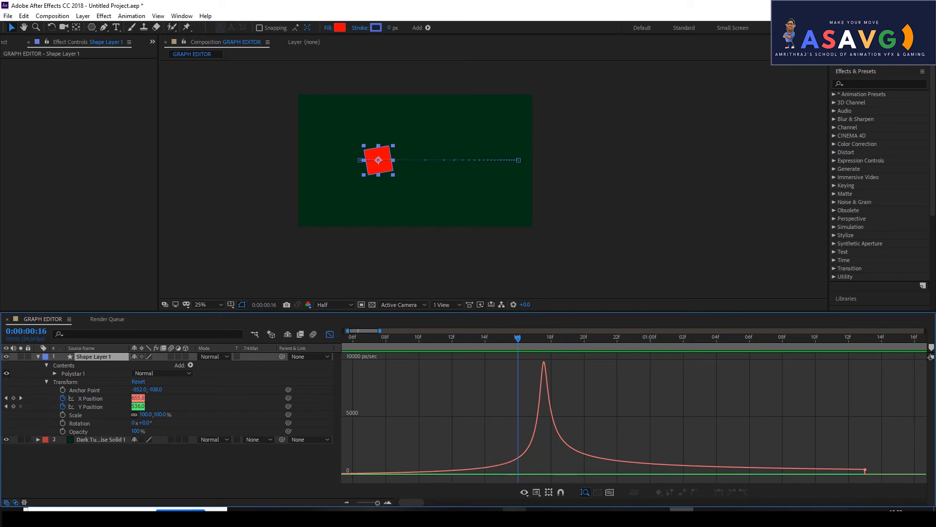
# Switch Show Expression Editor on and off again twice in the graph editor
pyautogui.click(528, 493)
pyautogui.click(537, 493)
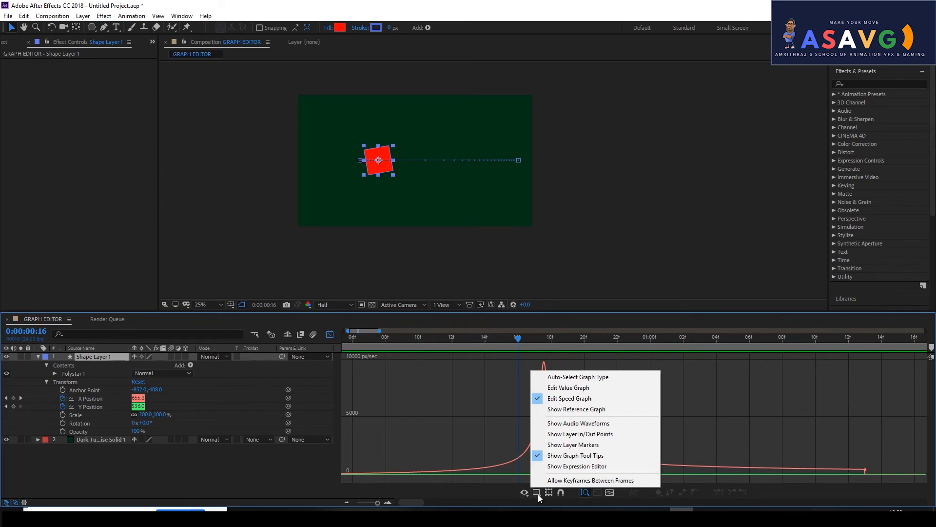
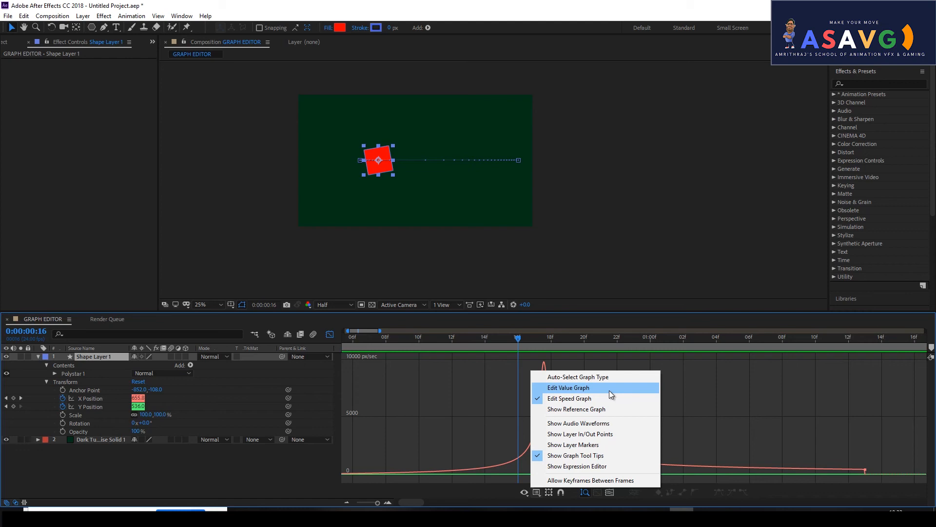
pyautogui.click(572, 468)
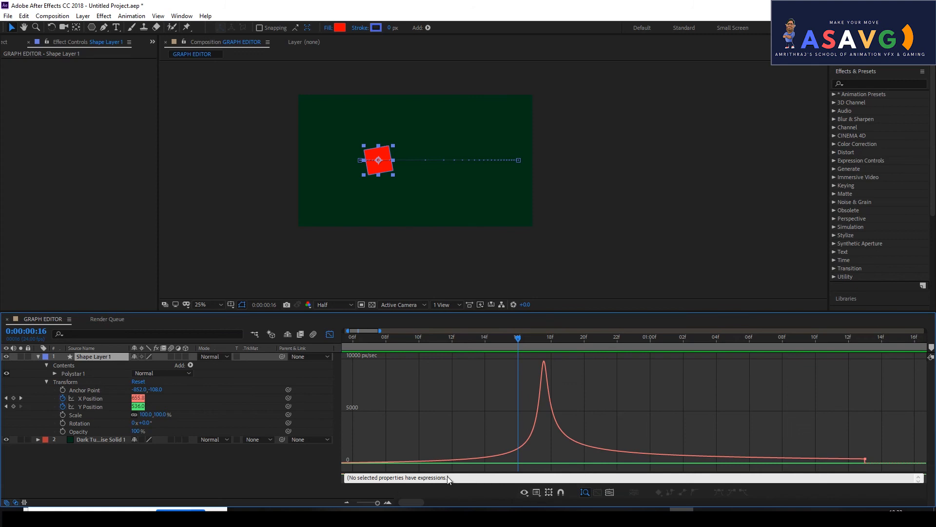
pyautogui.click(537, 492)
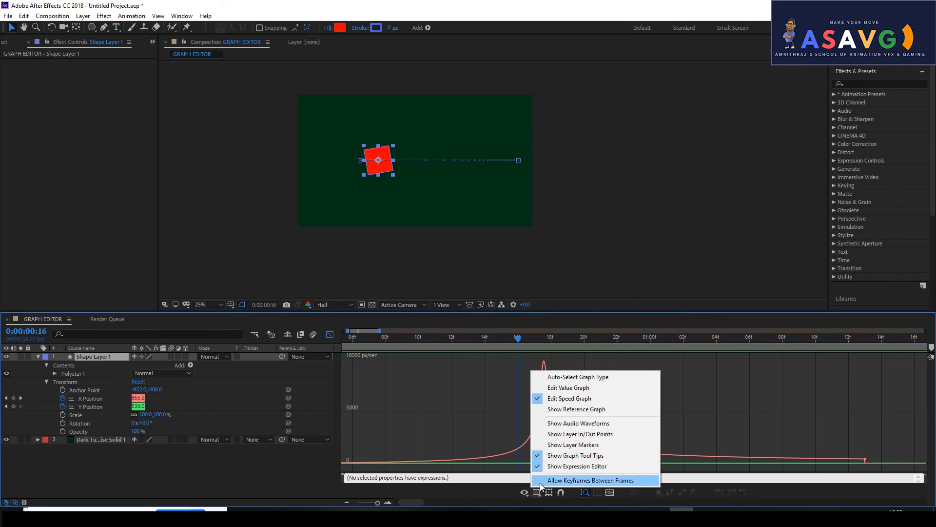
pyautogui.click(573, 466)
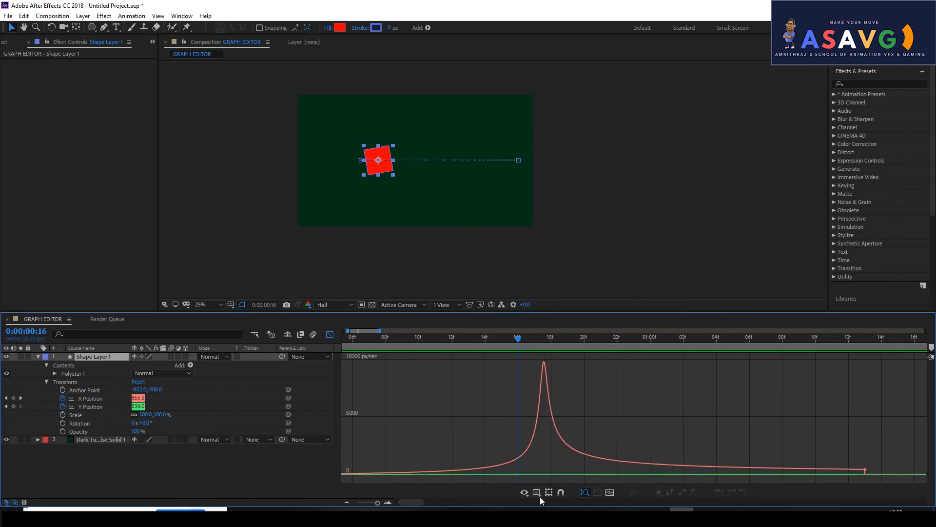
pyautogui.click(539, 495)
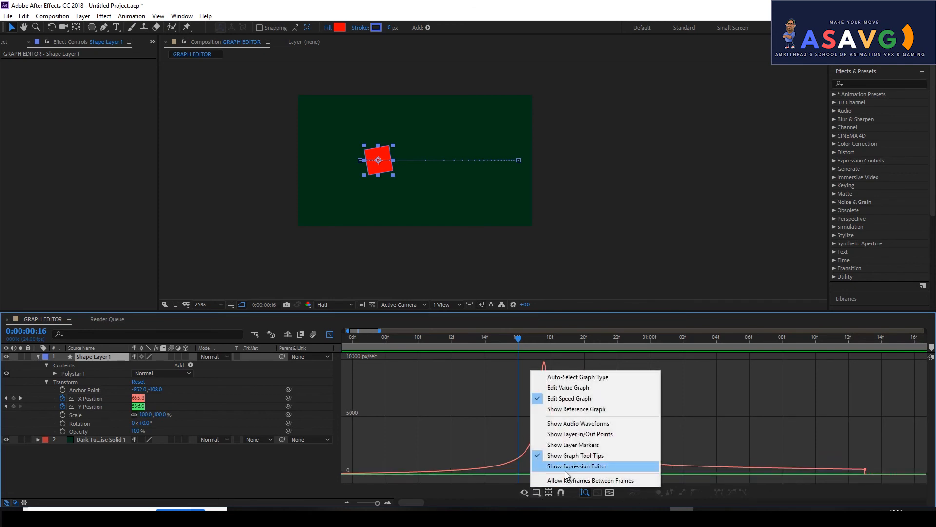
pyautogui.click(566, 471)
pyautogui.click(535, 494)
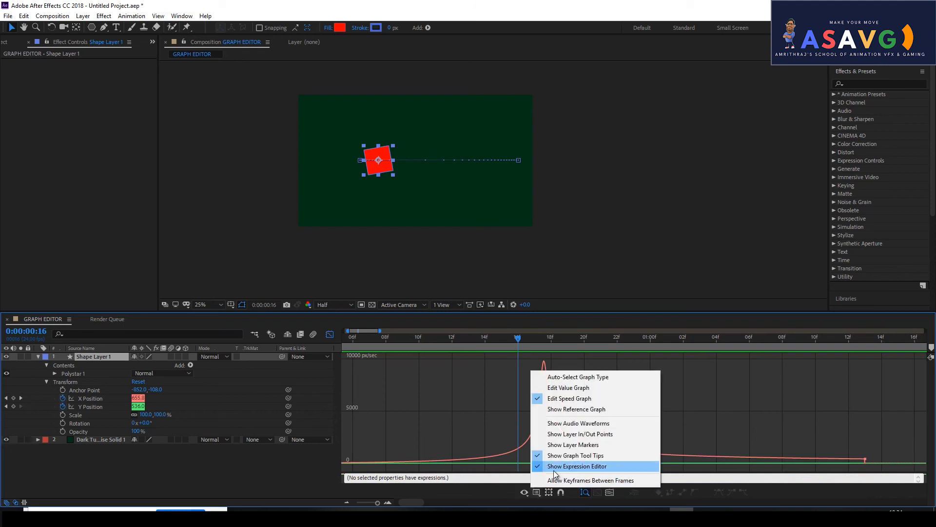
pyautogui.click(555, 470)
# Enable Allow Keyframes Between Frames and set the graph type to Auto-Select Graph Type
pyautogui.click(538, 494)
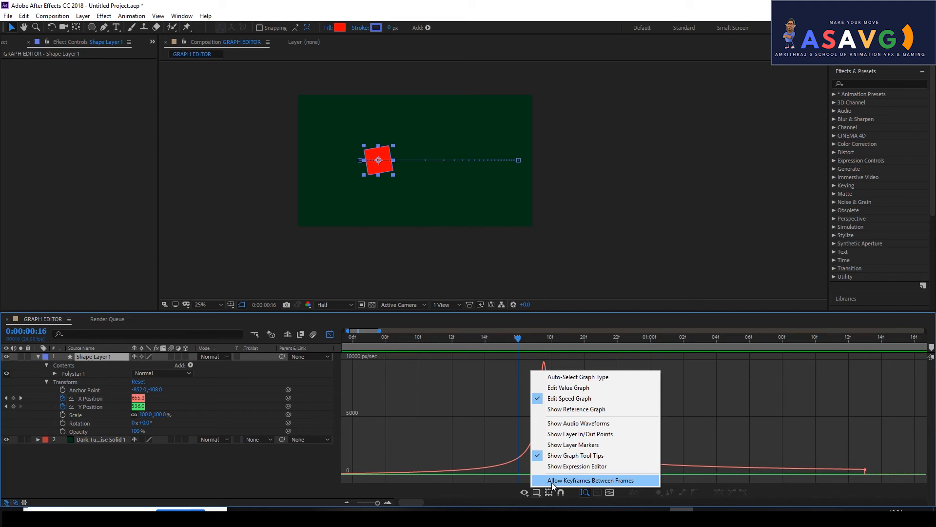
pyautogui.click(552, 482)
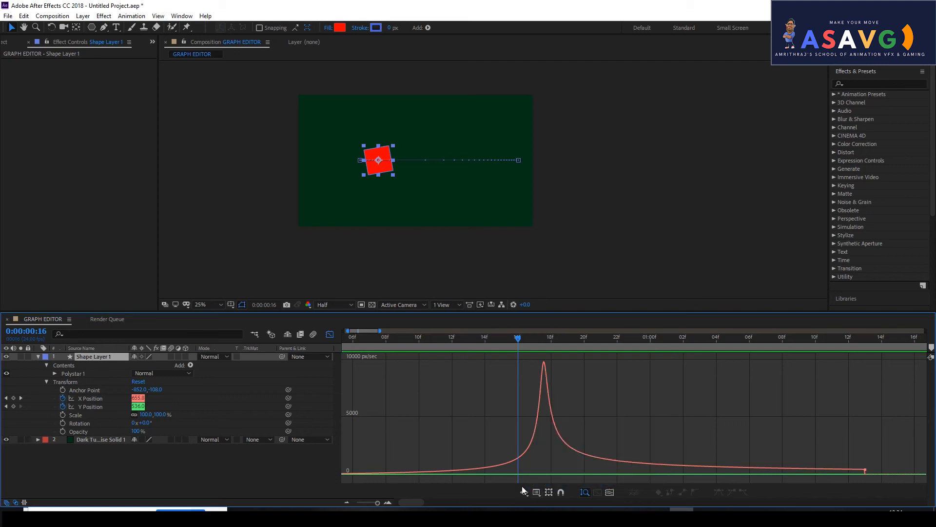
pyautogui.click(539, 494)
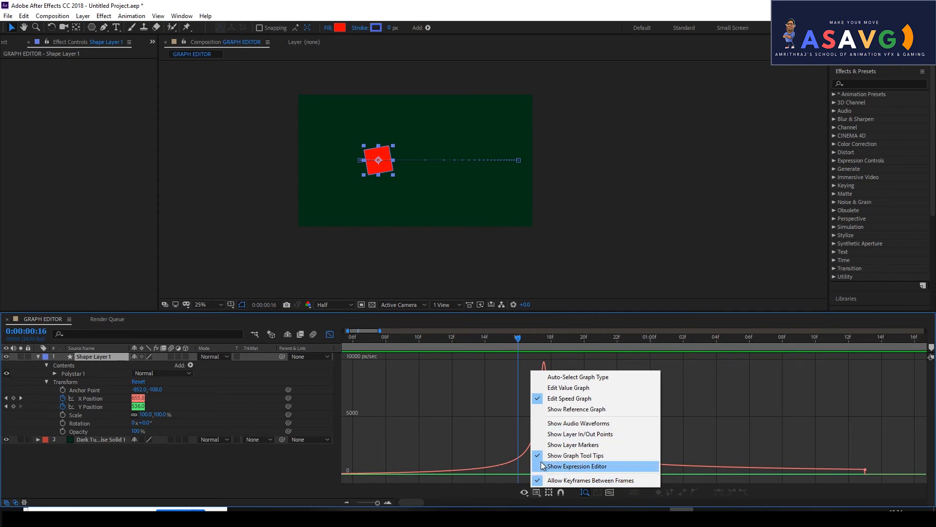
pyautogui.click(574, 381)
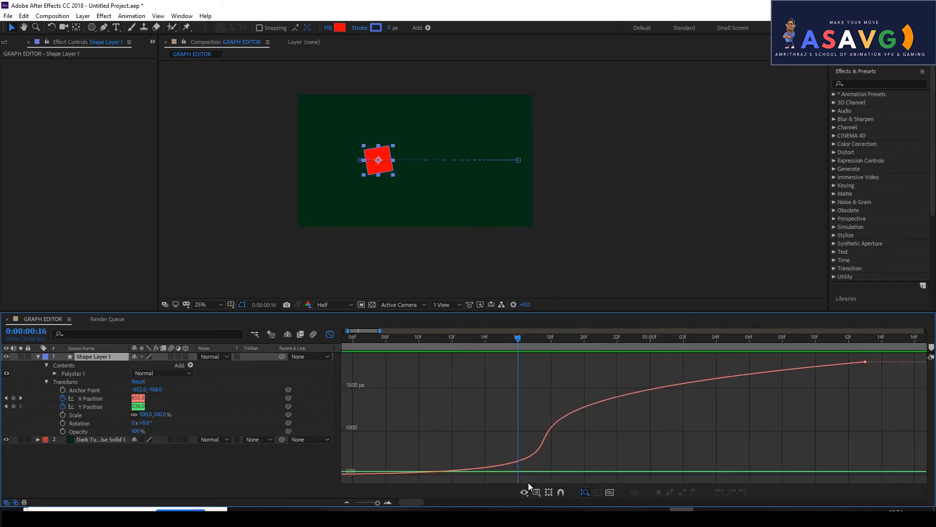
pyautogui.moveTo(590, 435); pyautogui.dragTo(533, 435)
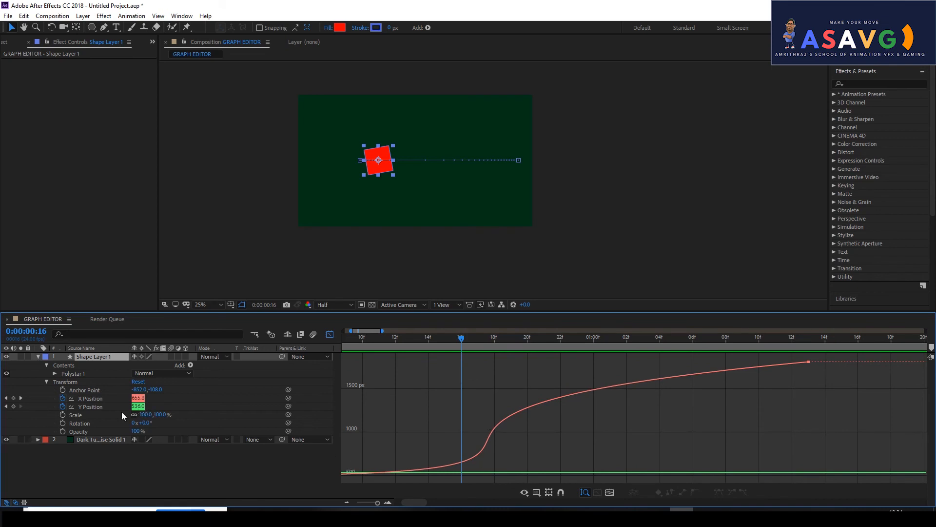
# Turn on the transform box for multiple selected keys and Show Layer In/Out Points in the graph editor
pyautogui.click(527, 494)
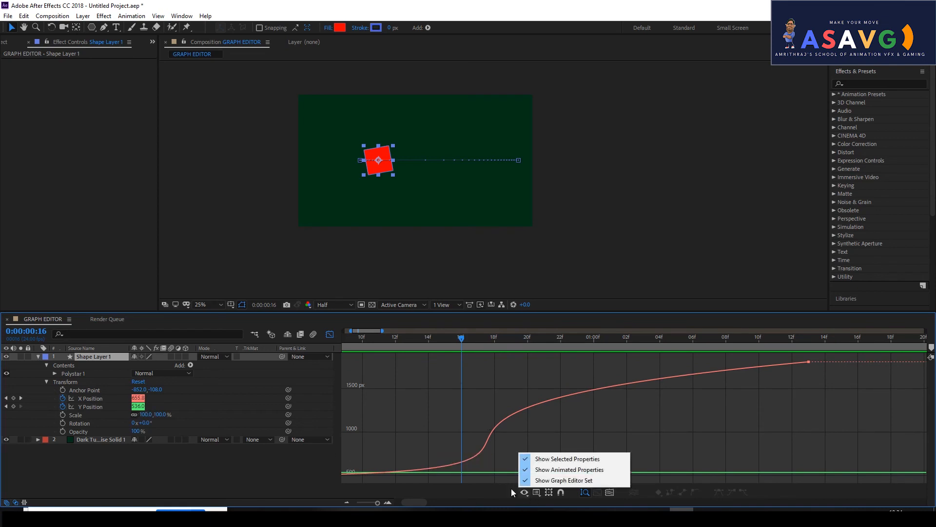
pyautogui.click(544, 495)
pyautogui.click(541, 497)
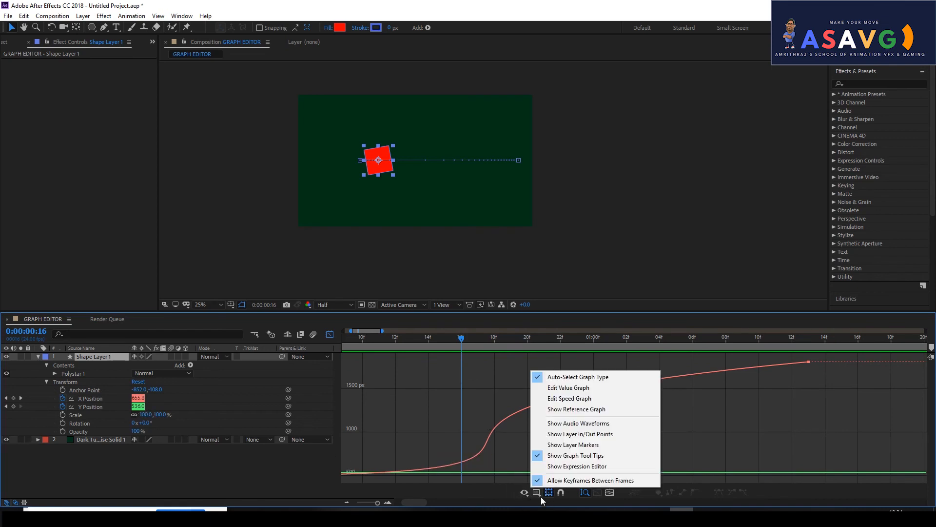
pyautogui.click(595, 436)
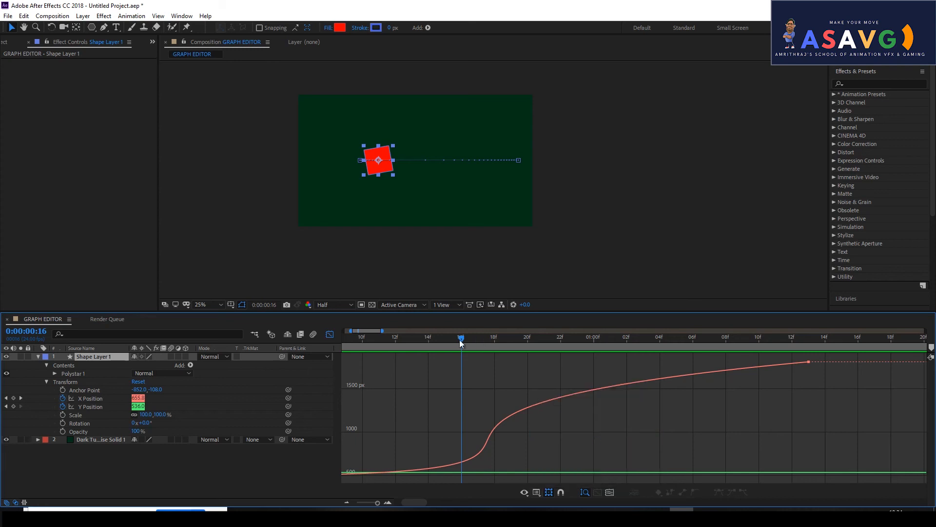
# Turn on graph snapping and move the last X Position keyframe earlier and lower, to about 0:00:01:02 and 1550 px
pyautogui.click(540, 493)
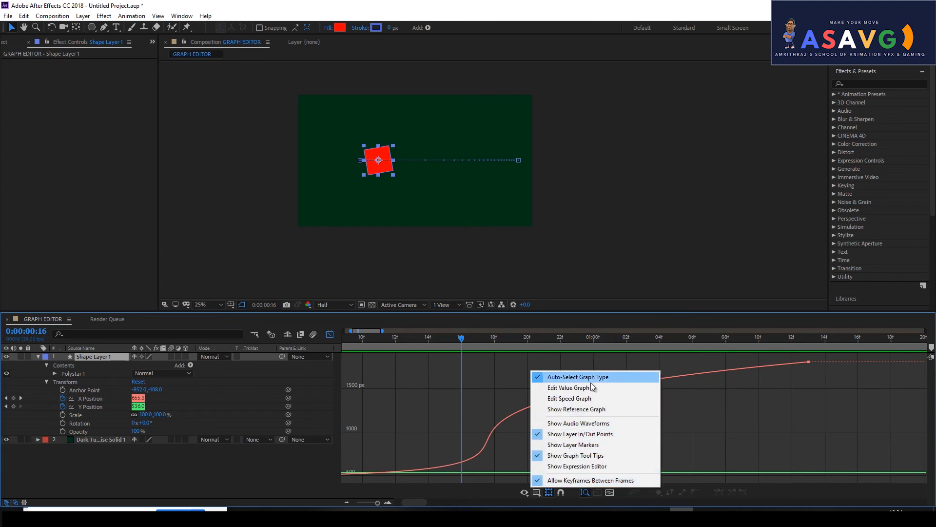
pyautogui.click(562, 493)
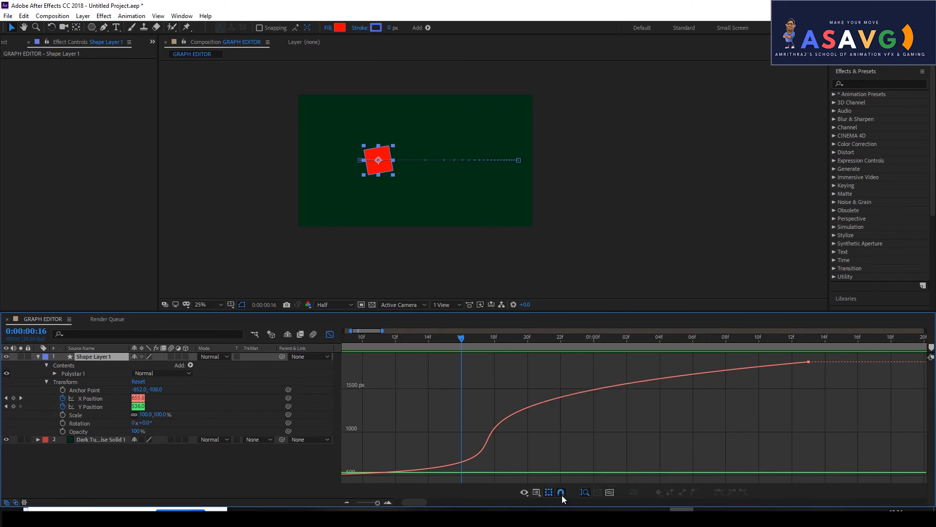
pyautogui.moveTo(808, 362); pyautogui.dragTo(620, 384)
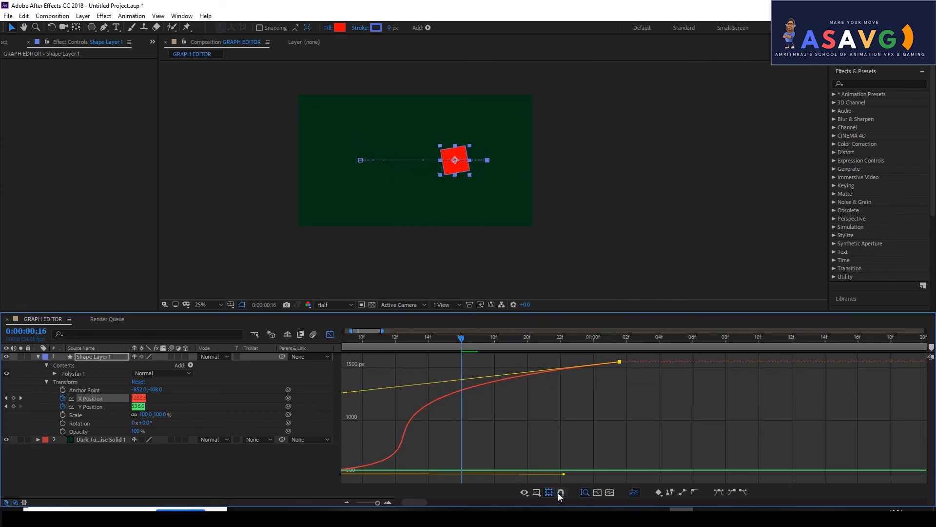
# Fit the selected keyframes to the graph view, and fit all graphs to the view
pyautogui.scroll(2, 608, 422)
pyautogui.scroll(-3, 607, 422)
pyautogui.scroll(2, 558, 429)
pyautogui.scroll(-4, 608, 443)
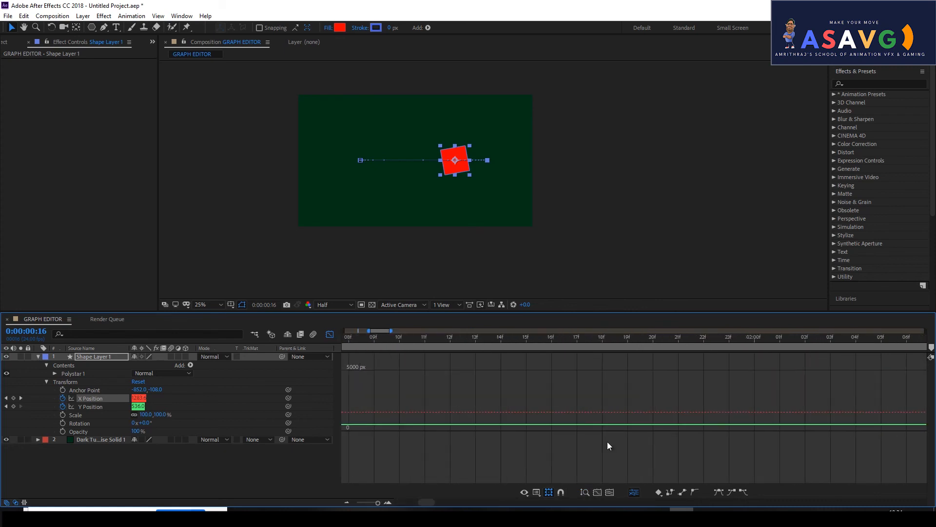
pyautogui.click(597, 493)
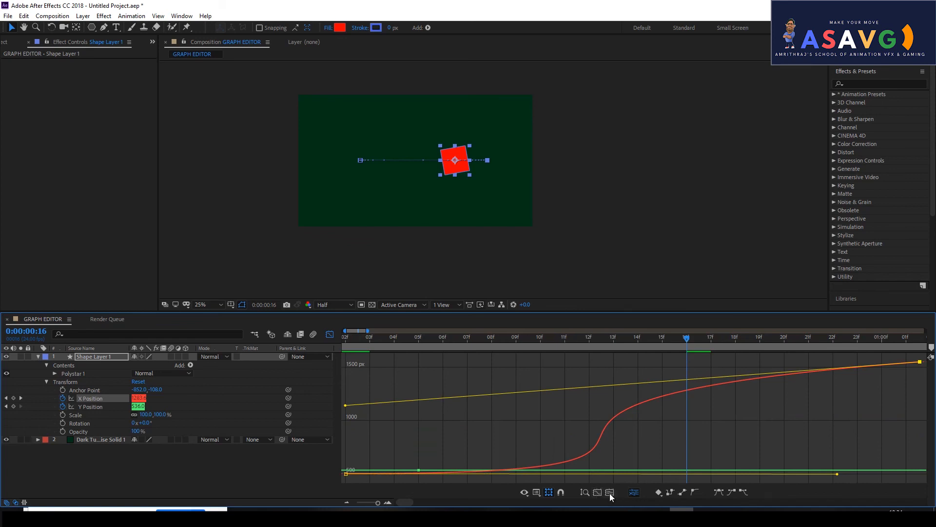
pyautogui.click(609, 493)
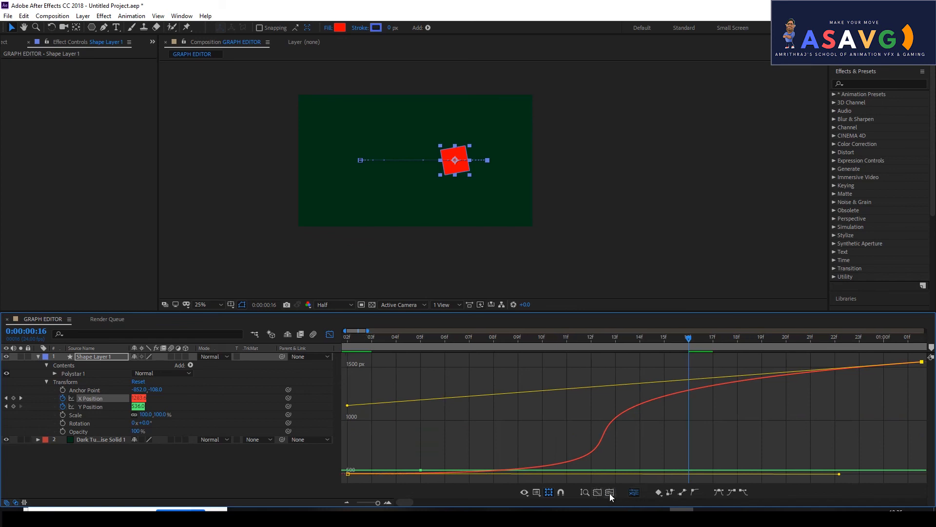
pyautogui.scroll(2, 627, 424)
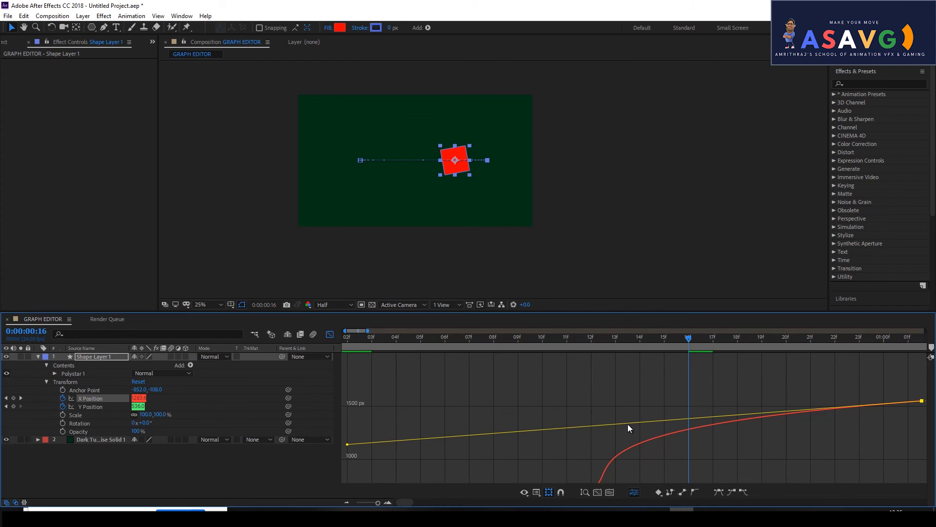
pyautogui.click(610, 493)
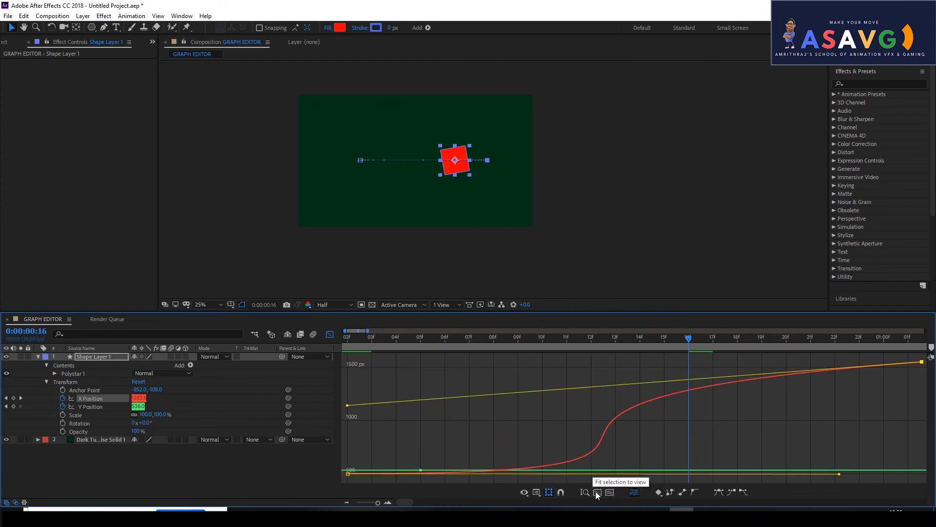
# Check the edit options of the last X Position keyframe, and select the whole X Position graph
pyautogui.moveTo(756, 389); pyautogui.dragTo(685, 408)
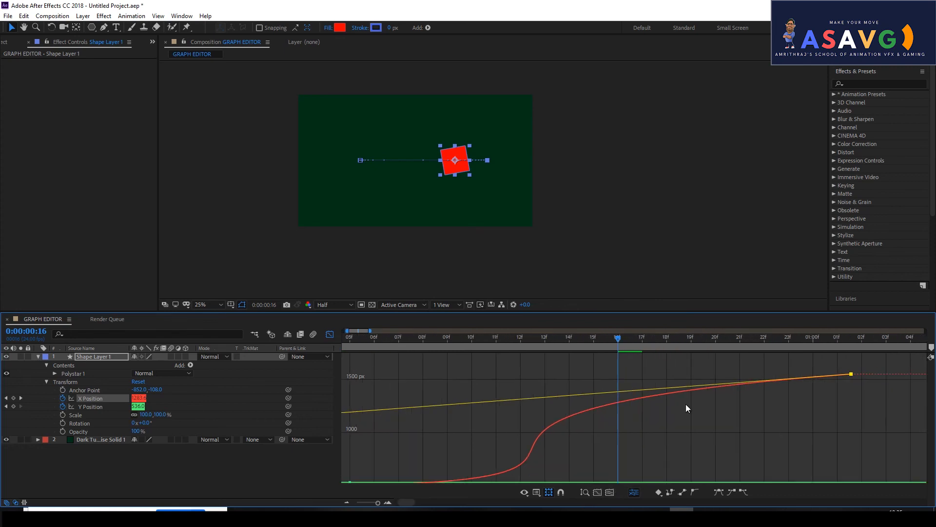
pyautogui.moveTo(846, 375)
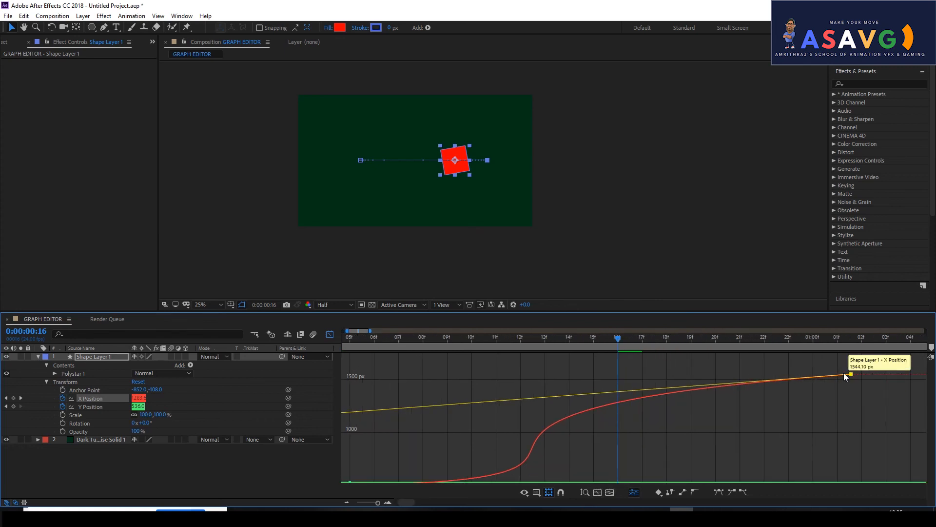
pyautogui.click(670, 492)
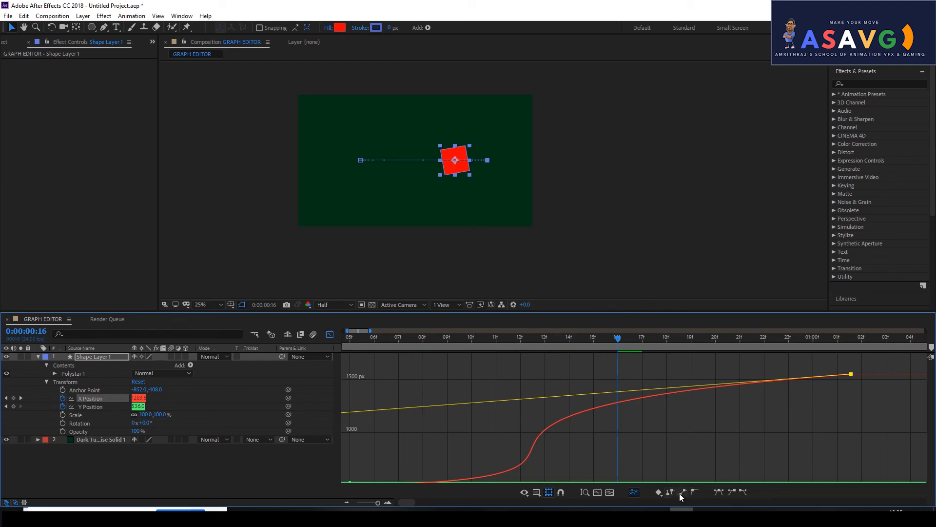
pyautogui.click(663, 493)
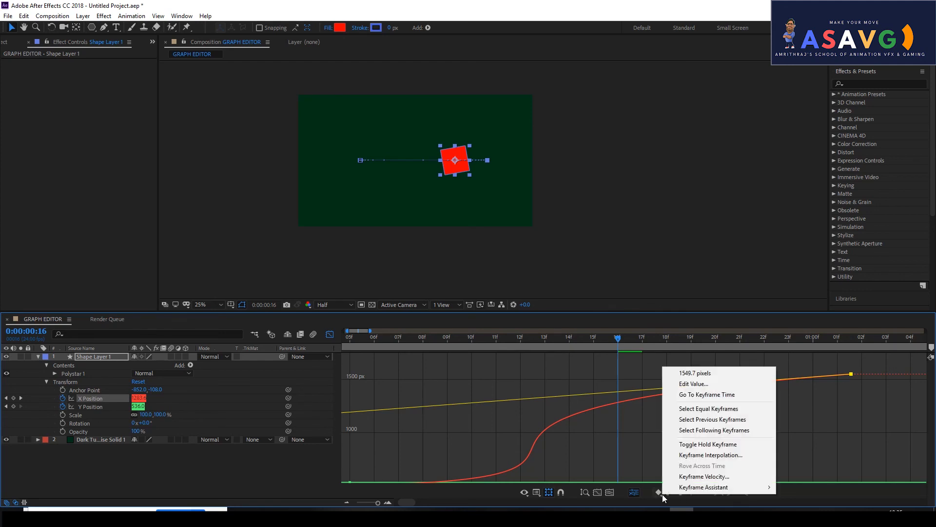
pyautogui.click(657, 498)
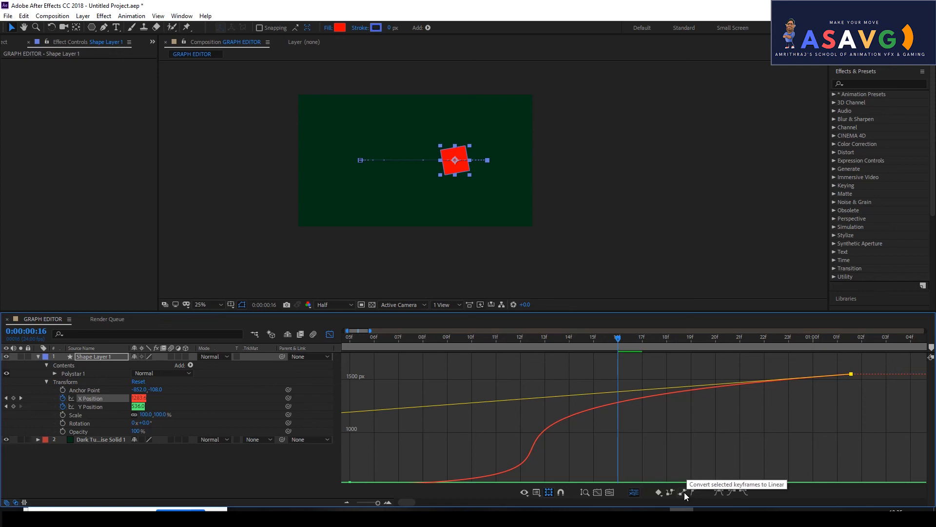
pyautogui.click(810, 377)
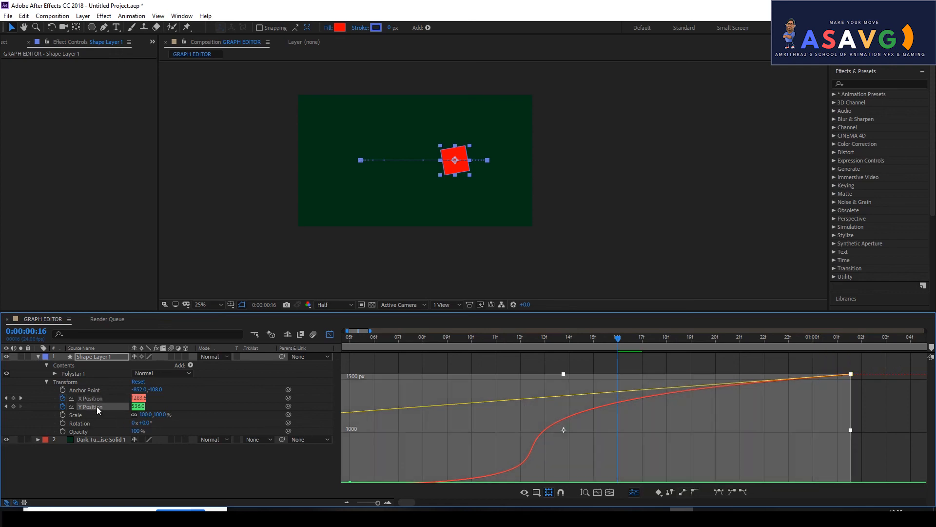
# Select Shape Layer 1's Y Position property and delete its keyframes
pyautogui.rightClick(97, 405)
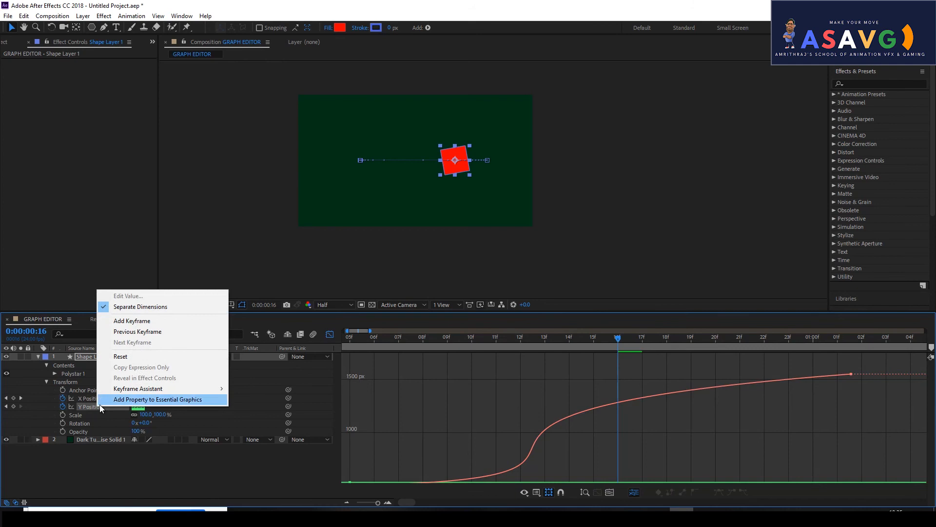
pyautogui.click(84, 406)
pyautogui.press('Delete')
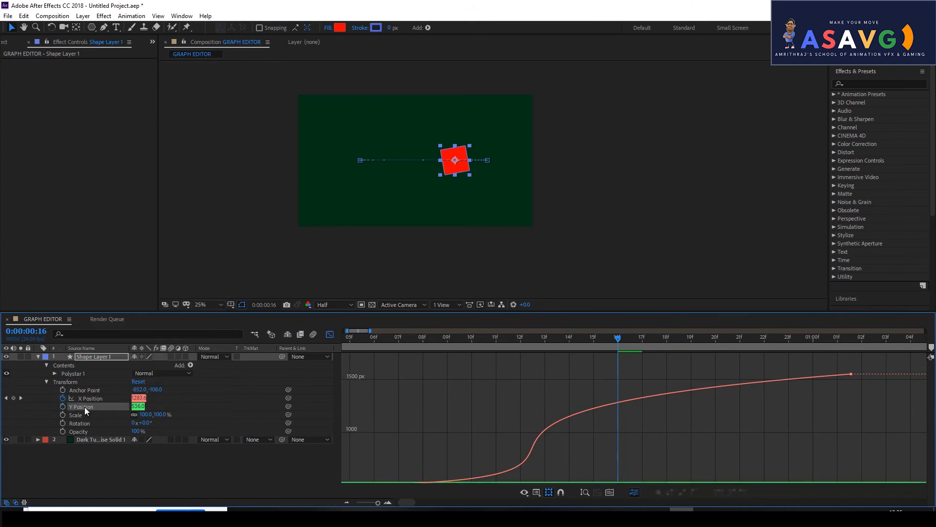
# Select Shape Layer 1's X Position, move the current time to 0:00:00:13, and display the speed graph for editing
pyautogui.click(88, 399)
pyautogui.moveTo(613, 339); pyautogui.dragTo(553, 345)
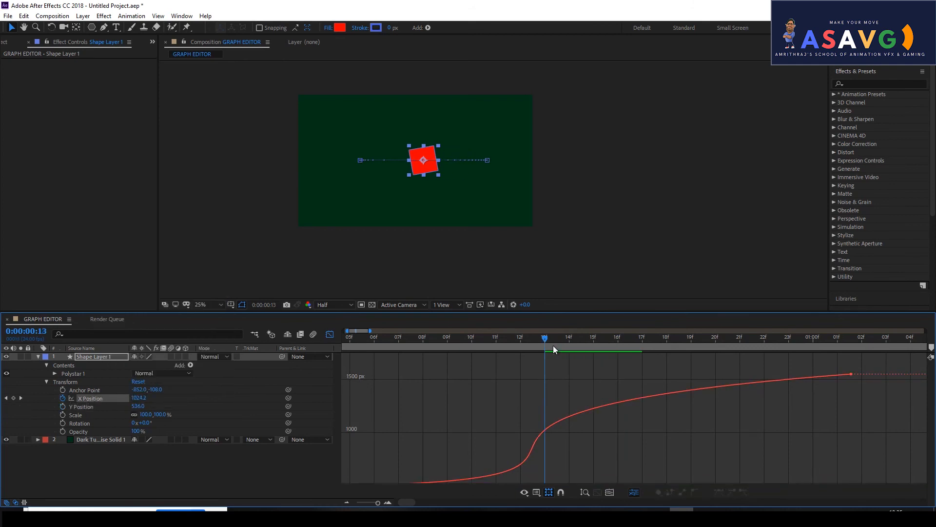
pyautogui.click(537, 493)
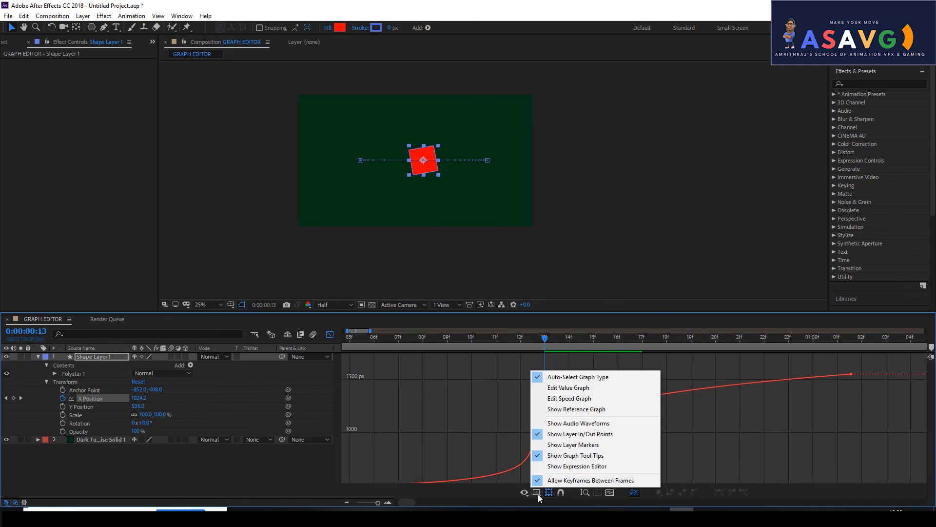
pyautogui.click(582, 399)
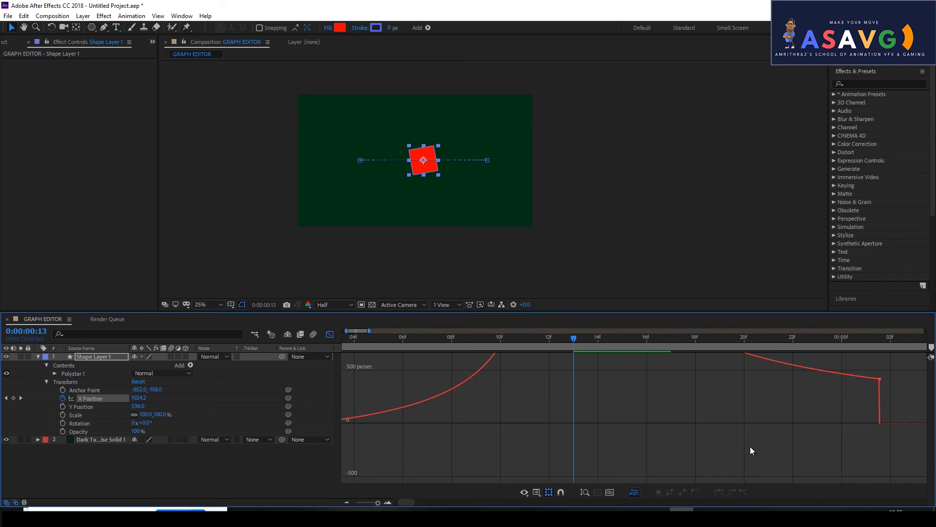
# Apply Easy Ease to the last X Position keyframe and fit all graphs to the view
pyautogui.click(880, 379)
pyautogui.hscroll(4, 780, 415)
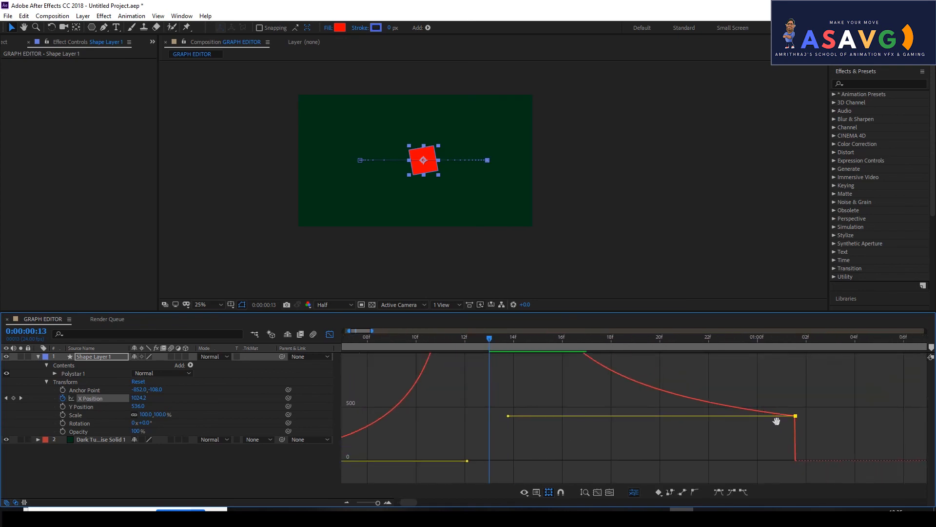
pyautogui.click(722, 492)
pyautogui.moveTo(732, 438); pyautogui.dragTo(746, 405)
pyautogui.scroll(2, 721, 439)
pyautogui.scroll(-3, 689, 438)
pyautogui.click(608, 494)
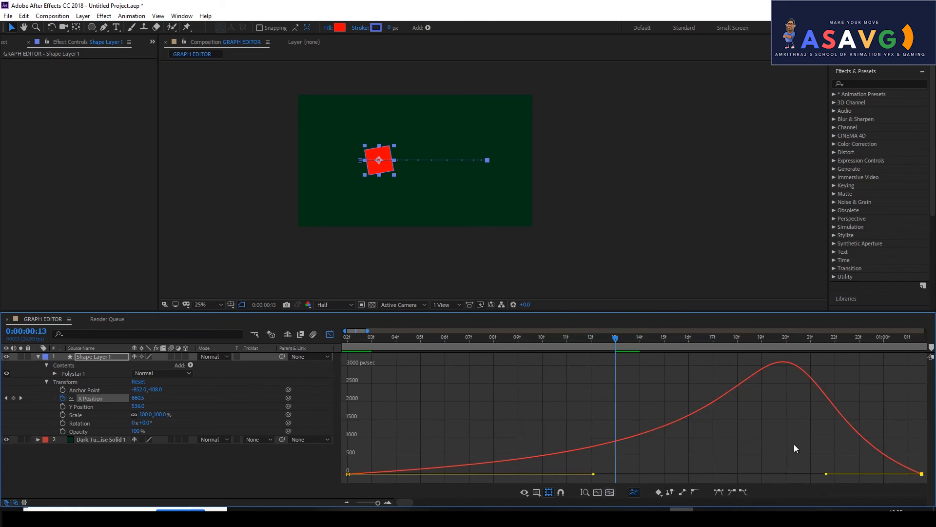
# Convert the last X Position keyframe to Auto Bezier and move the current time to 0:00:01:01
pyautogui.click(694, 492)
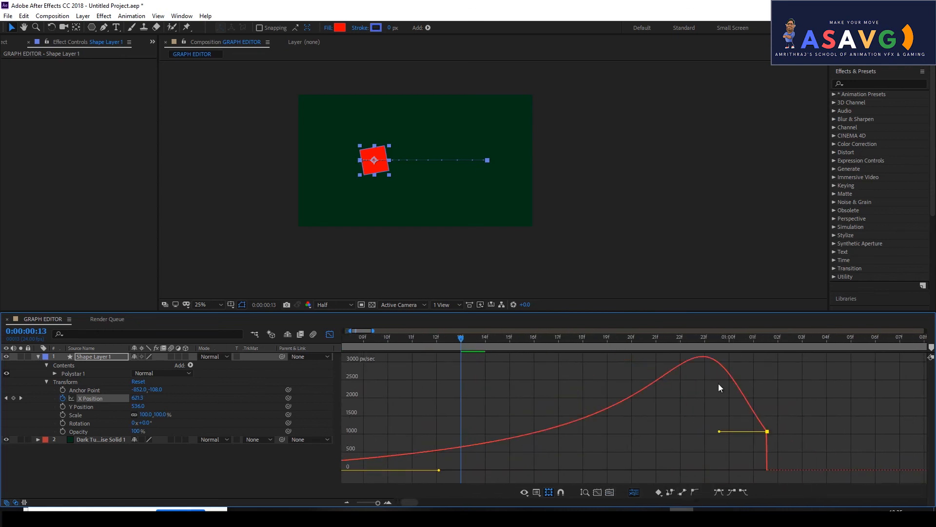
pyautogui.moveTo(469, 337); pyautogui.dragTo(768, 382)
pyautogui.press('pageup')
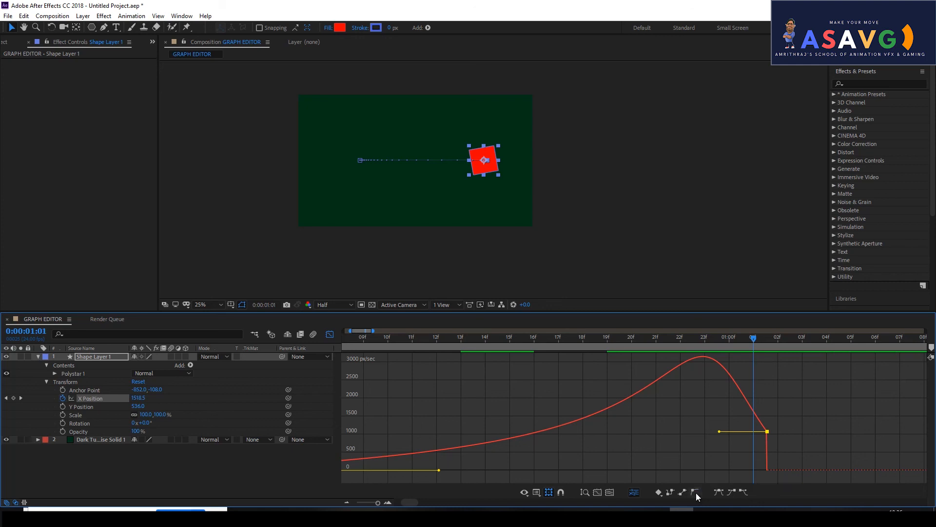
# Apply Easy Ease to the last X Position keyframe and slightly raise and shorten its incoming handle
pyautogui.moveTo(805, 448); pyautogui.dragTo(746, 415)
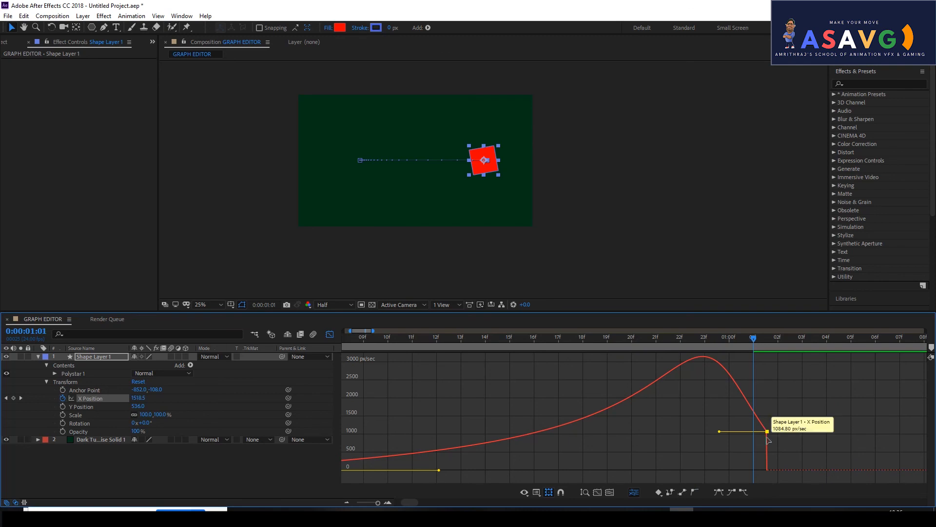
pyautogui.click(720, 493)
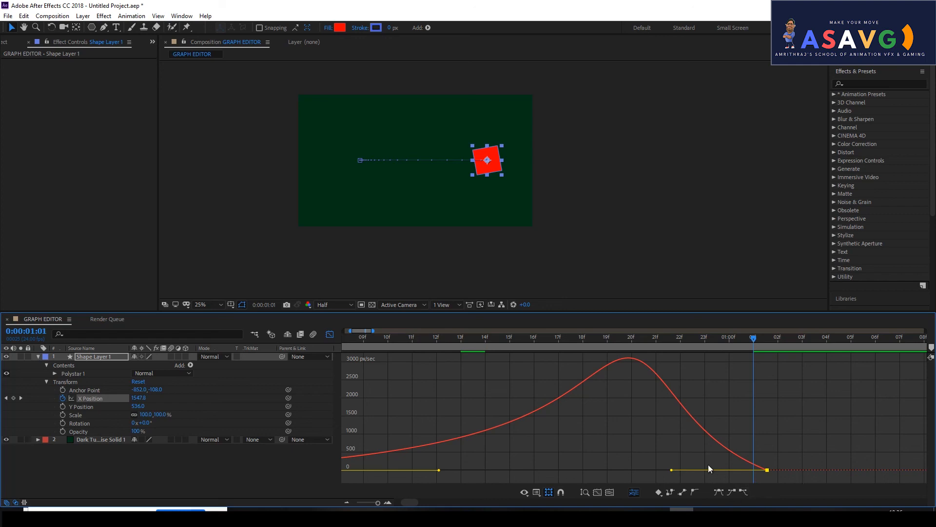
pyautogui.moveTo(672, 471)
pyautogui.mouseDown()
pyautogui.moveTo(685, 409)
pyautogui.moveTo(681, 462)
pyautogui.moveTo(672, 469)
pyautogui.mouseUp()
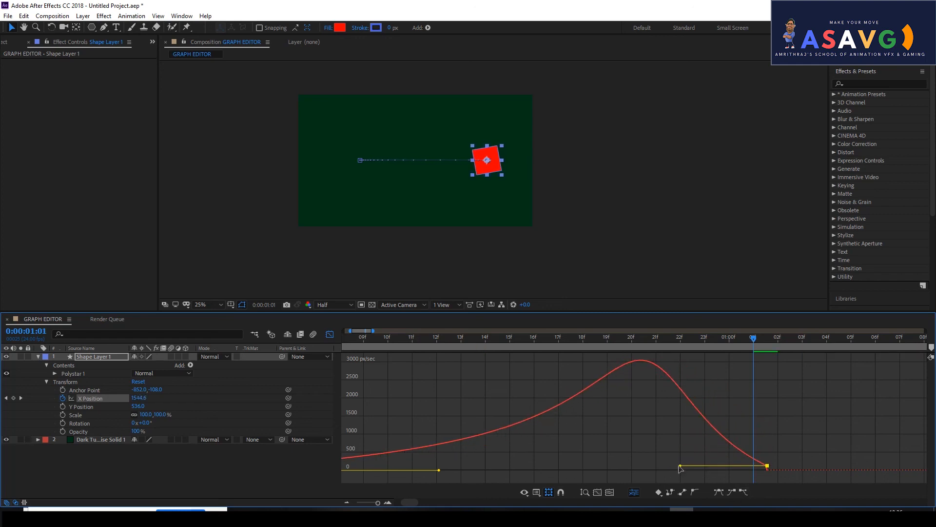
# Convert the last X Position keyframe back to Auto Bezier, try lowering its incoming handle, and undo the handle change
pyautogui.click(691, 492)
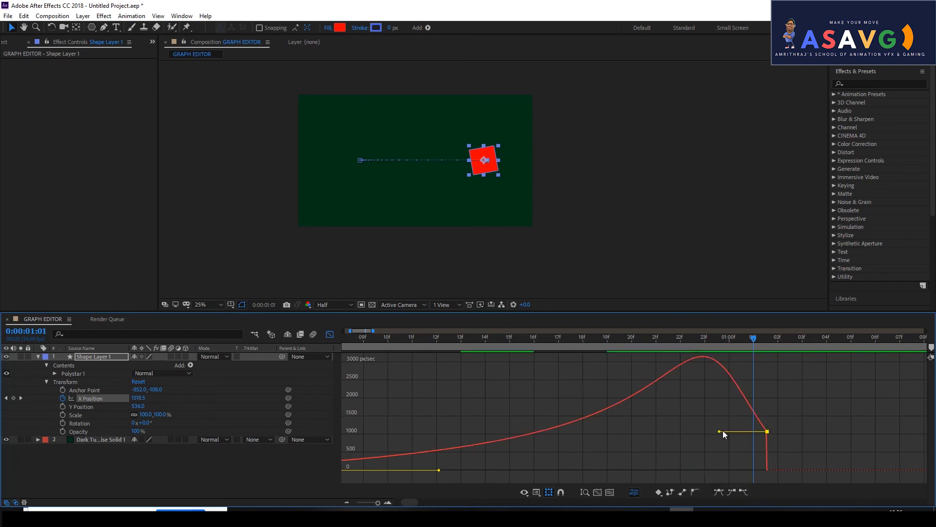
pyautogui.moveTo(720, 432); pyautogui.dragTo(734, 450)
pyautogui.hotkey('ctrl', 'z')
# Apply Easy Ease to the last X Position keyframe again and preview the shape's motion
pyautogui.click(721, 493)
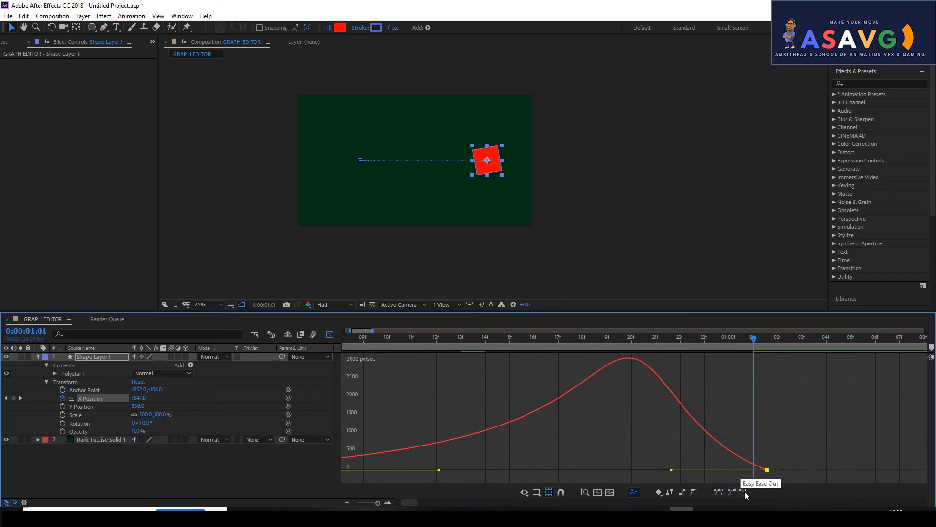
pyautogui.moveTo(736, 338); pyautogui.dragTo(632, 352)
pyautogui.press('space')
pyautogui.click(619, 345)
pyautogui.press('space')
pyautogui.press('space')
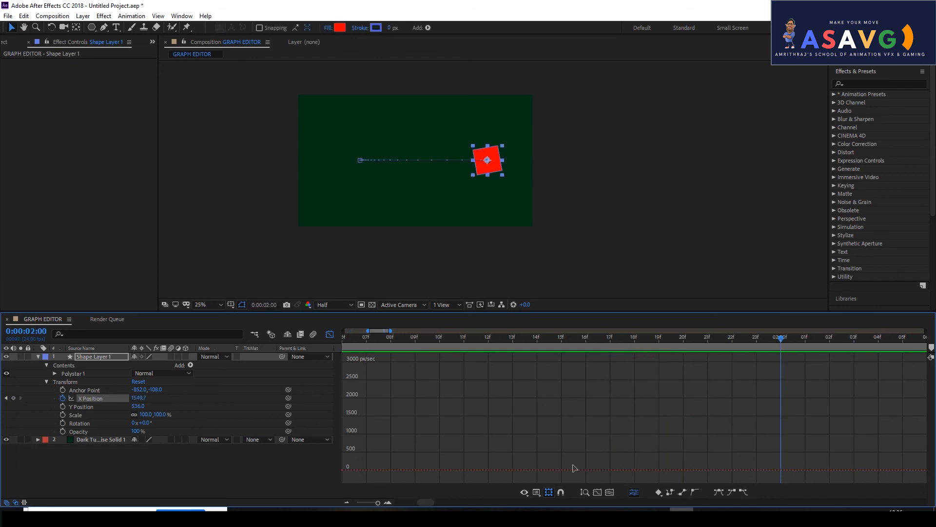
# Fit the X Position speed graph to the view and preview the motion from 0:00:00:15
pyautogui.click(610, 492)
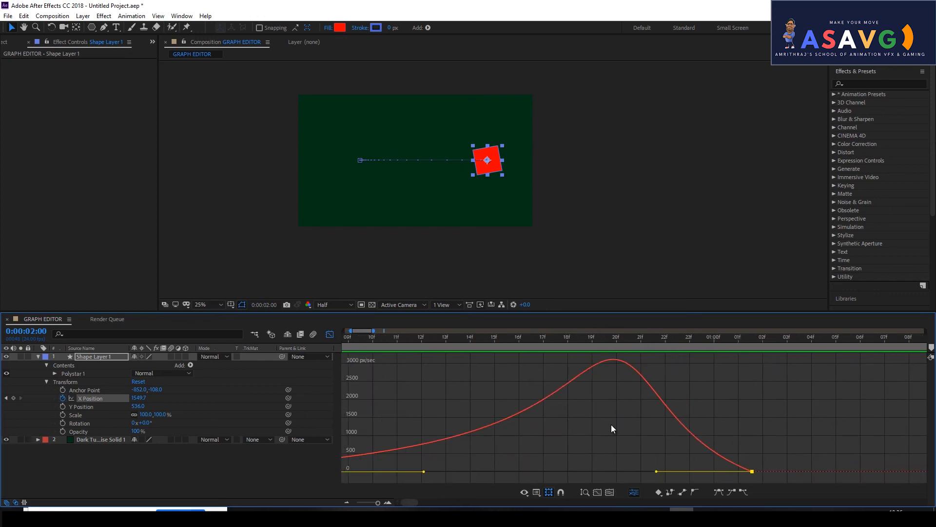
pyautogui.scroll(-5, 610, 439)
pyautogui.click(609, 492)
pyautogui.moveTo(780, 395); pyautogui.dragTo(659, 399)
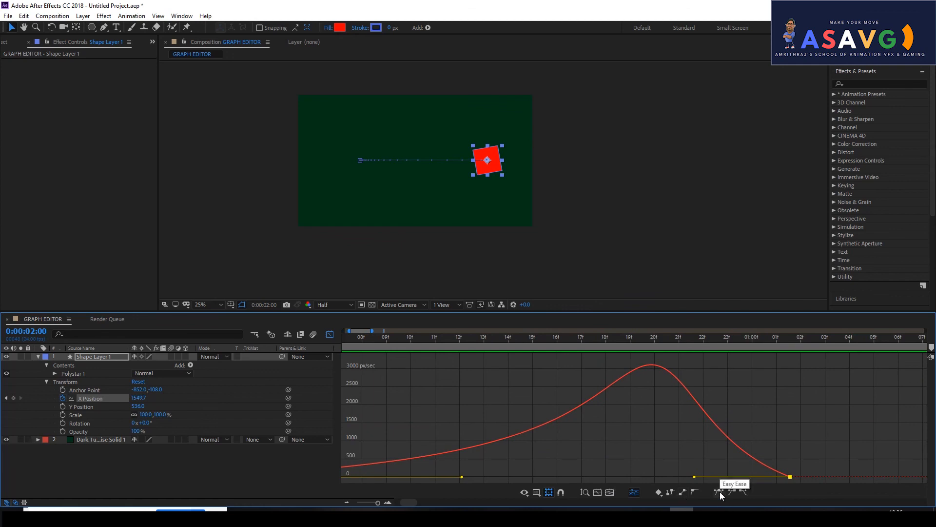
pyautogui.click(528, 344)
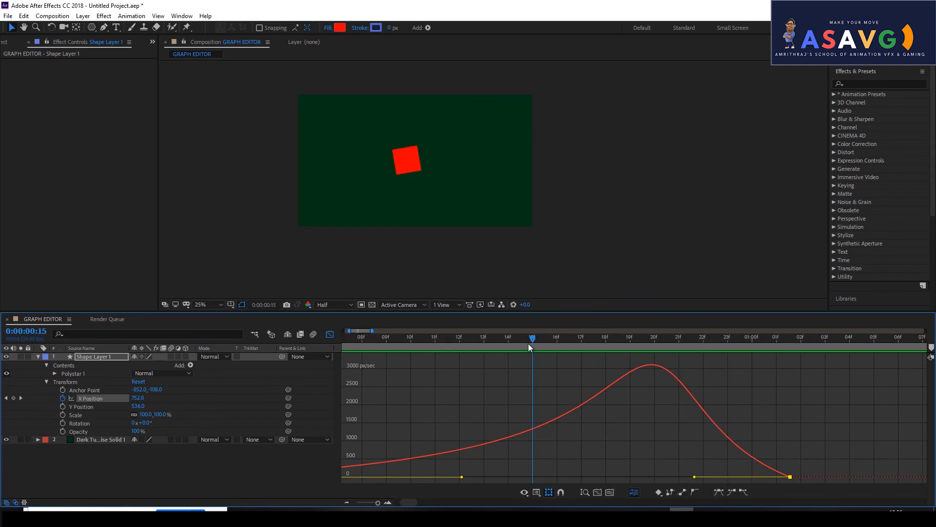
pyautogui.press('space')
pyautogui.click(548, 344)
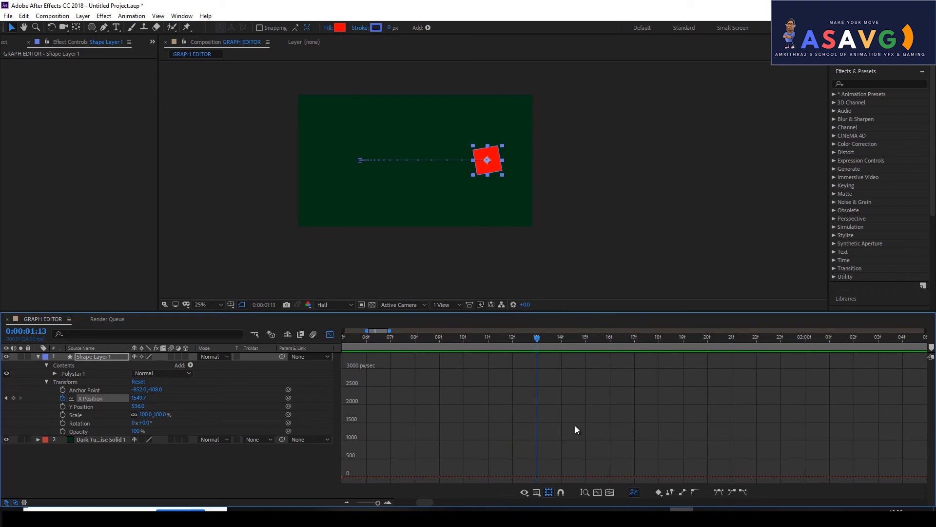
# Move both X Position keyframes about two frames later and lower the first keyframe's outgoing speed to about -1000 px/sec
pyautogui.click(610, 492)
pyautogui.moveTo(860, 448); pyautogui.dragTo(898, 458)
pyautogui.moveTo(828, 449); pyautogui.dragTo(580, 407)
pyautogui.click(720, 447)
pyautogui.moveTo(720, 447); pyautogui.dragTo(692, 429)
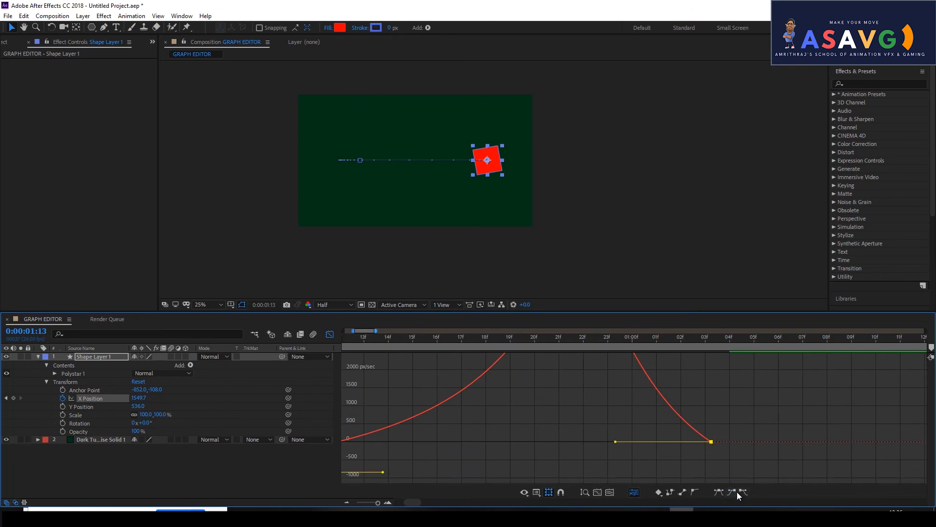
# Preview the adjusted motion from 0:00:00:18 and fit all graphs to the view
pyautogui.moveTo(522, 337); pyautogui.dragTo(496, 337)
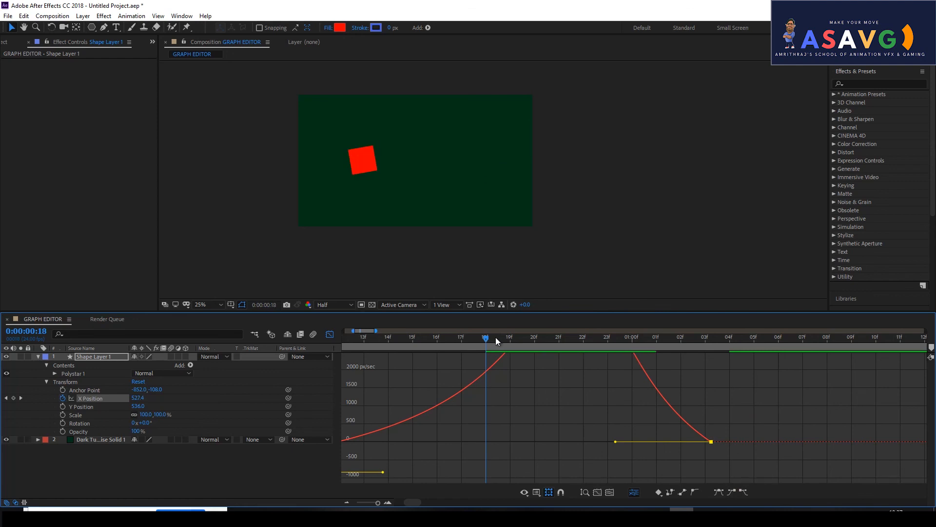
pyautogui.press('space')
pyautogui.press('space')
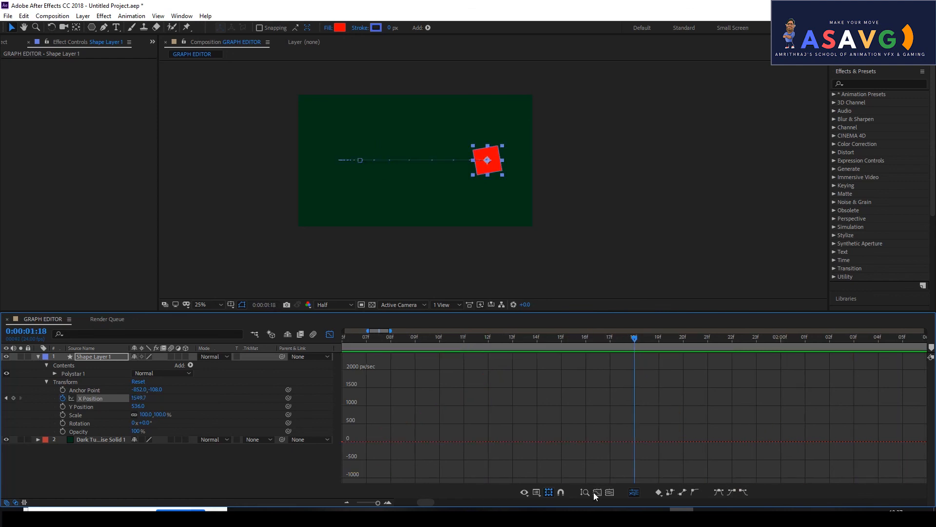
pyautogui.click(611, 493)
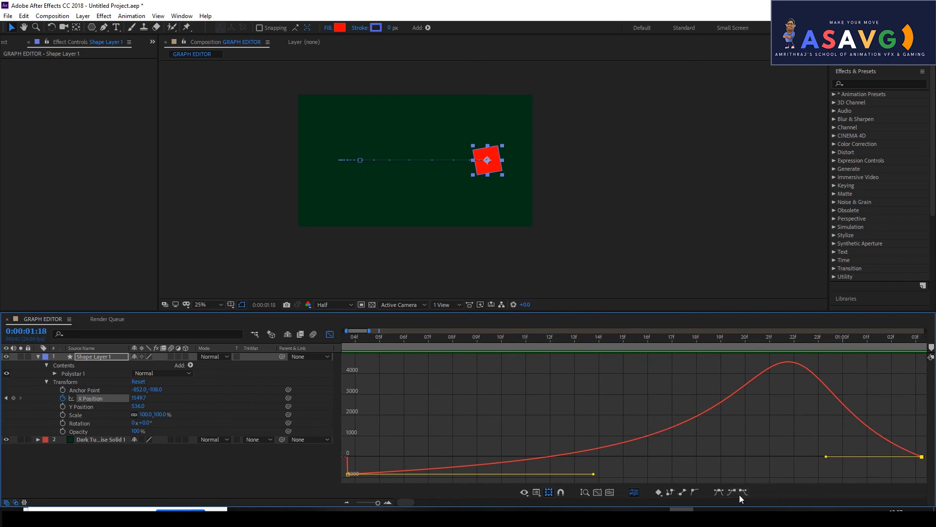
# Select both X Position keyframes on the speed graph and apply Easy Ease Out
pyautogui.moveTo(812, 414); pyautogui.dragTo(789, 411)
pyautogui.scroll(-3, 670, 398)
pyautogui.scroll(2, 576, 415)
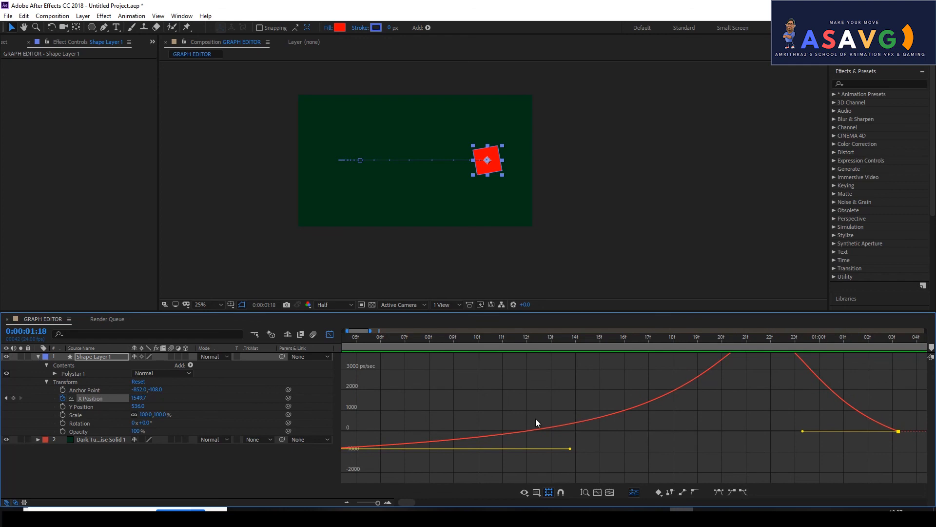
pyautogui.scroll(-5, 476, 402)
pyautogui.moveTo(695, 415); pyautogui.dragTo(707, 479)
pyautogui.scroll(-3, 693, 428)
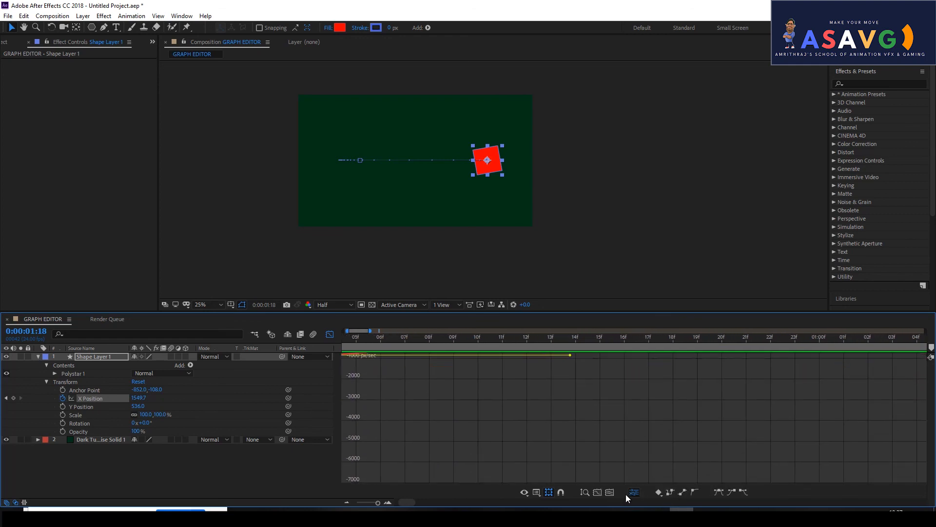
pyautogui.click(598, 492)
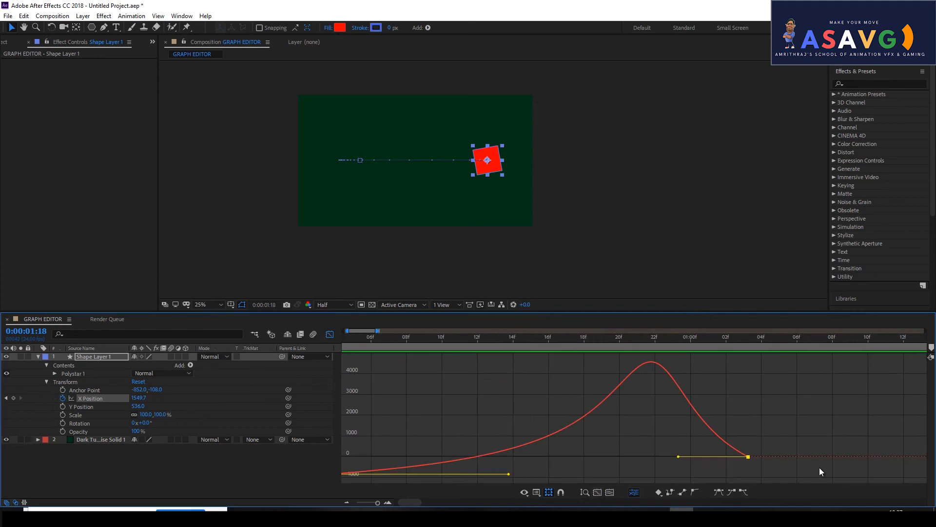
pyautogui.moveTo(821, 473); pyautogui.dragTo(376, 378)
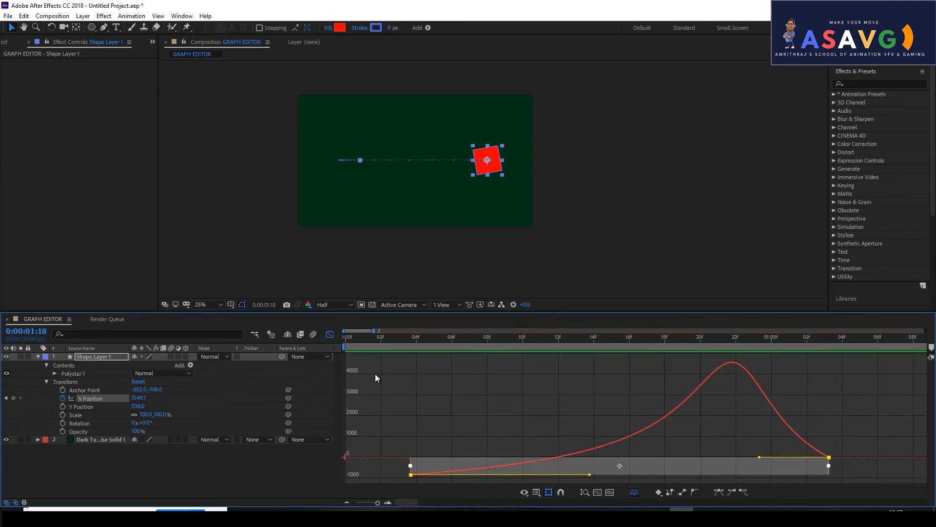
pyautogui.click(744, 491)
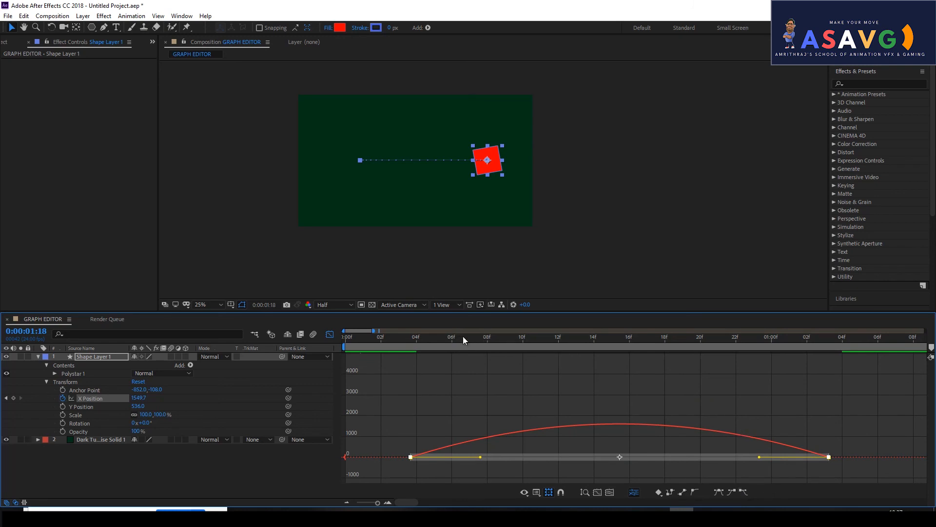
# Preview the eased motion from 0:00:00:05, fit the speed graph to the view, and deselect the keyframes
pyautogui.click(427, 344)
pyautogui.press('space')
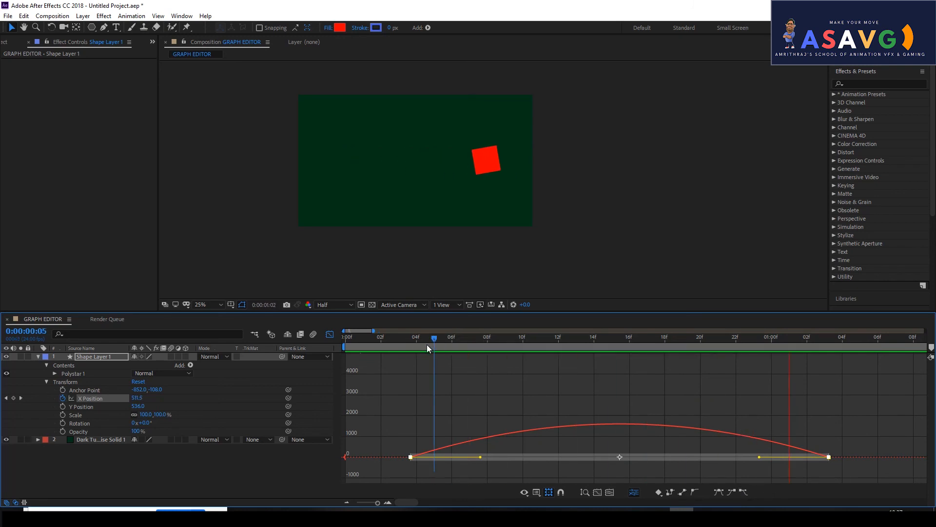
pyautogui.click(609, 493)
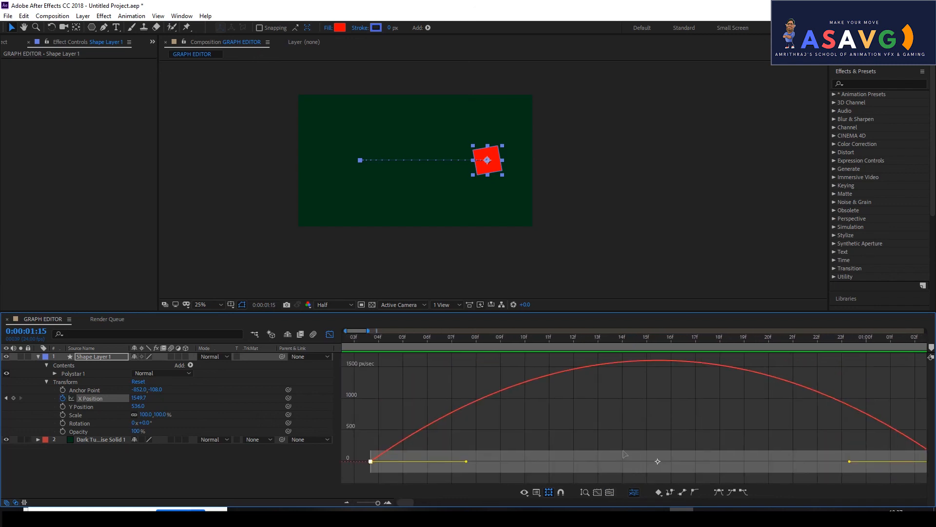
pyautogui.scroll(-2, 619, 436)
pyautogui.click(621, 433)
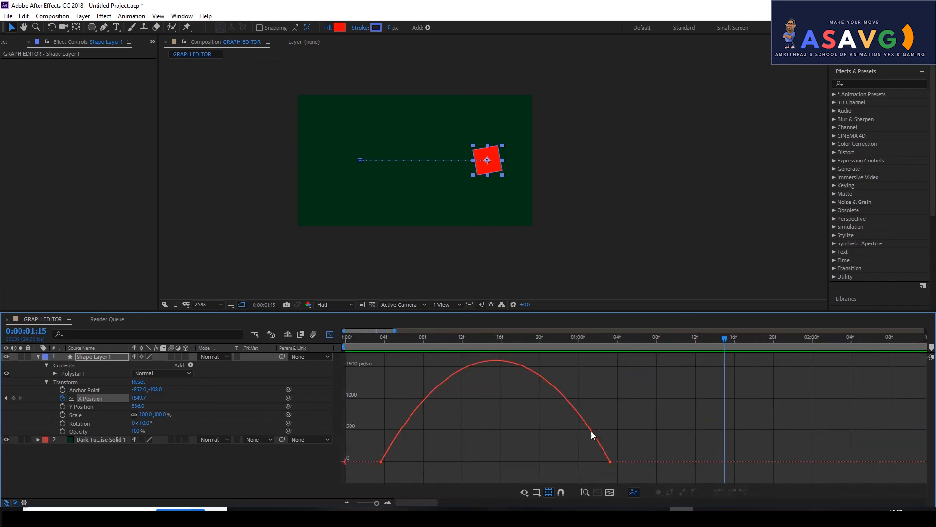
# Select both X Position keyframes and convert them to Auto Bezier
pyautogui.moveTo(358, 356); pyautogui.dragTo(656, 480)
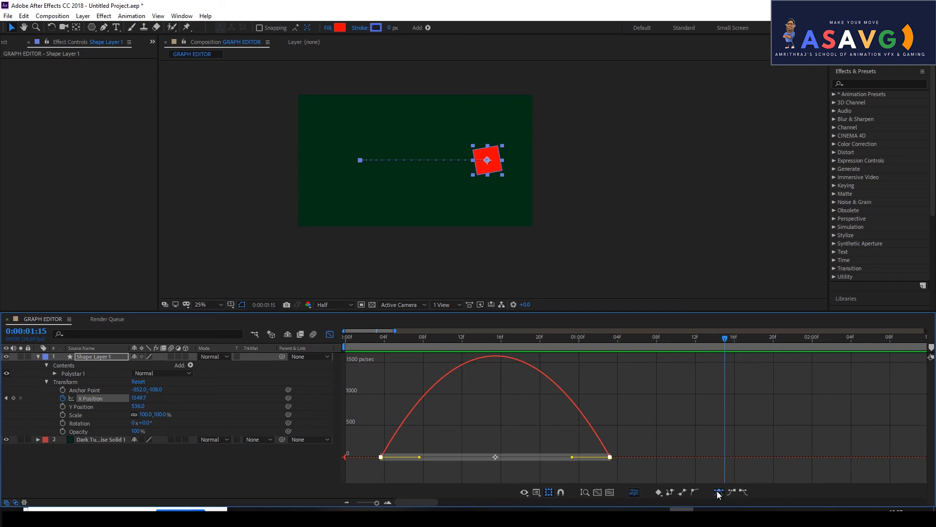
pyautogui.click(632, 432)
pyautogui.moveTo(652, 471); pyautogui.dragTo(357, 352)
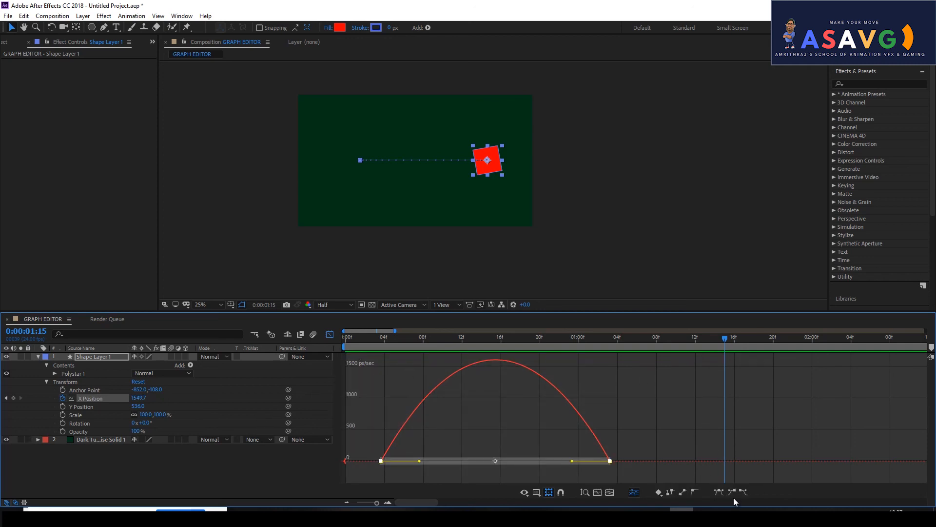
pyautogui.click(693, 491)
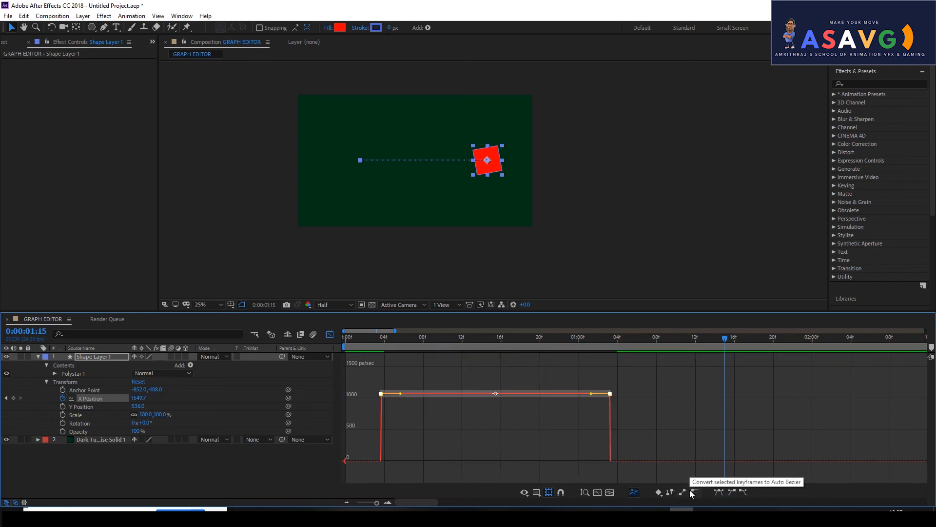
# Apply Easy Ease to both X Position keyframes and preview the motion from 0:00:00:03
pyautogui.click(721, 492)
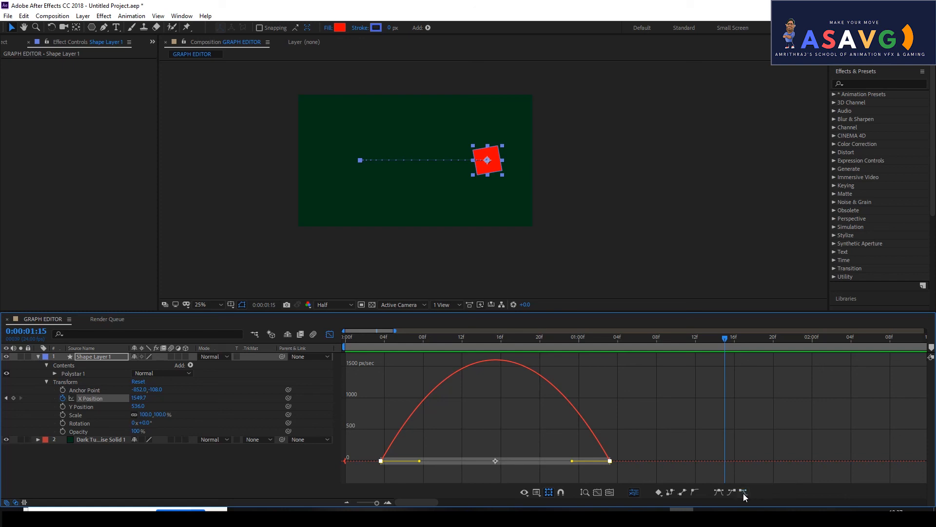
pyautogui.click(528, 374)
pyautogui.moveTo(428, 341); pyautogui.dragTo(377, 341)
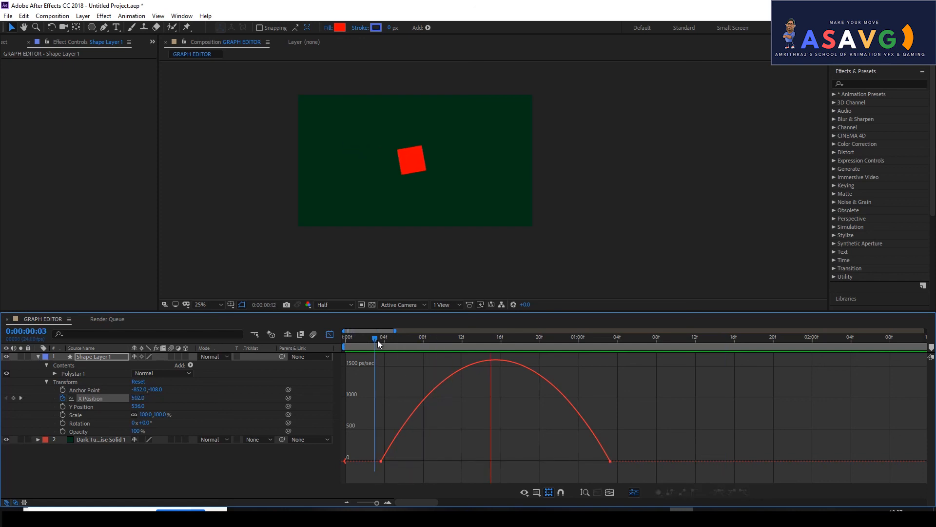
pyautogui.press('space')
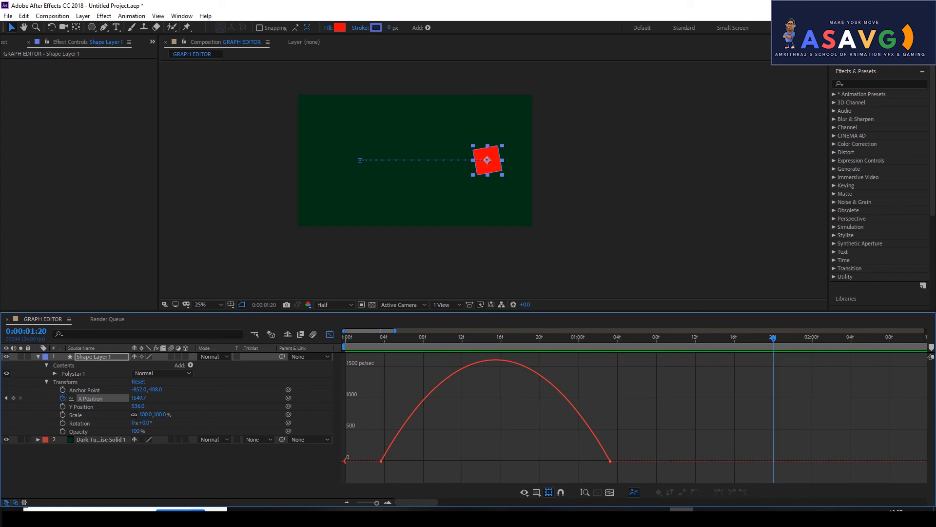
pyautogui.hotkey('ctrl', 'a')
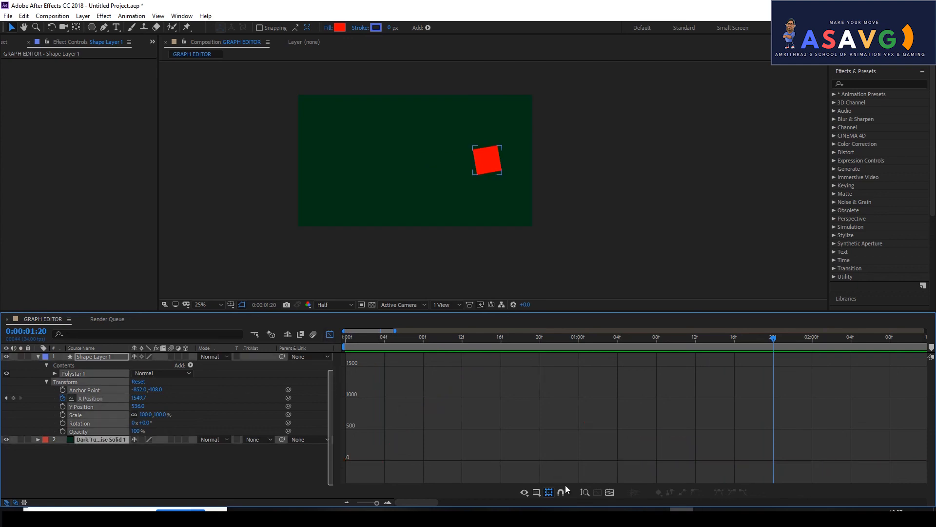
pyautogui.click(586, 492)
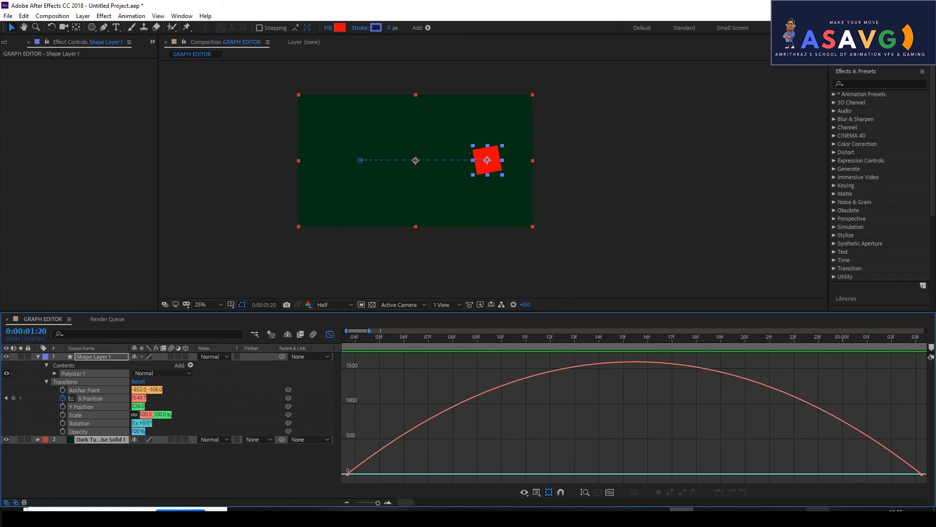
pyautogui.scroll(2, 740, 441)
pyautogui.moveTo(740, 442); pyautogui.dragTo(716, 455)
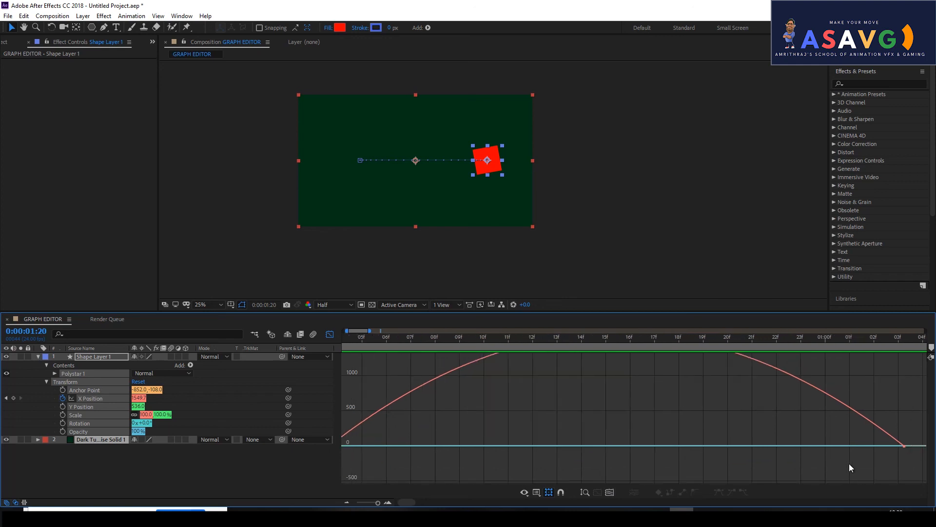
pyautogui.click(84, 398)
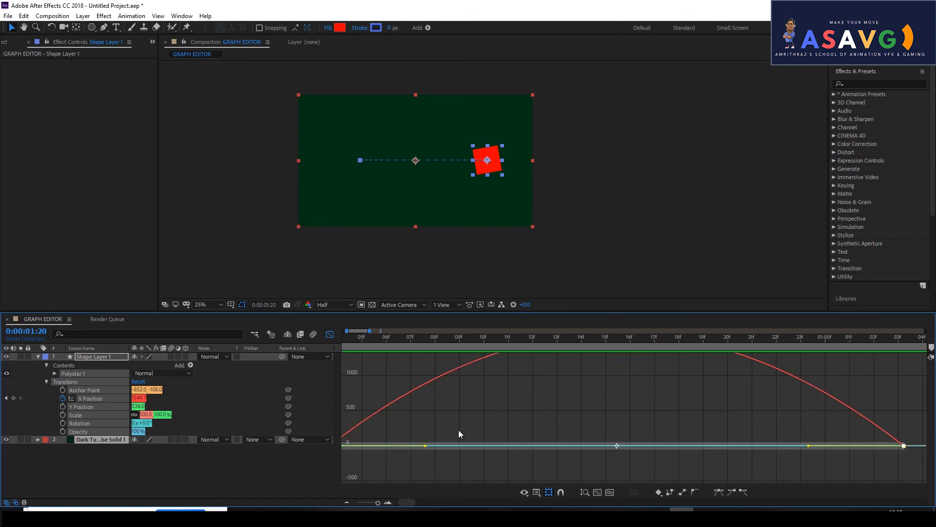
pyautogui.click(200, 469)
# Display only the X Position speed graph of Shape Layer 1 and select both of its keyframes
pyautogui.click(83, 397)
pyautogui.scroll(-1, 690, 429)
pyautogui.scroll(-6, 643, 442)
pyautogui.moveTo(500, 450); pyautogui.dragTo(575, 483)
pyautogui.click(475, 402)
pyautogui.moveTo(484, 417); pyautogui.dragTo(564, 478)
pyautogui.moveTo(482, 435); pyautogui.dragTo(554, 462)
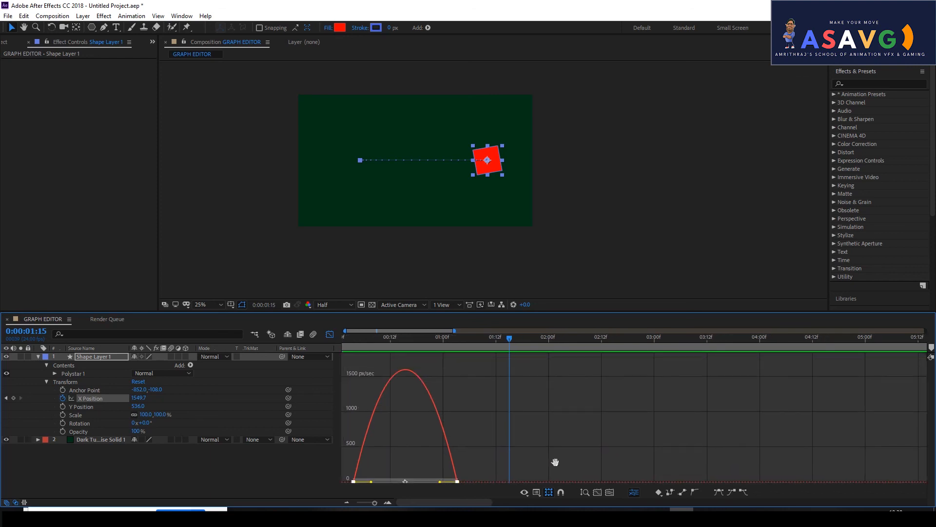
pyautogui.moveTo(356, 374); pyautogui.dragTo(489, 484)
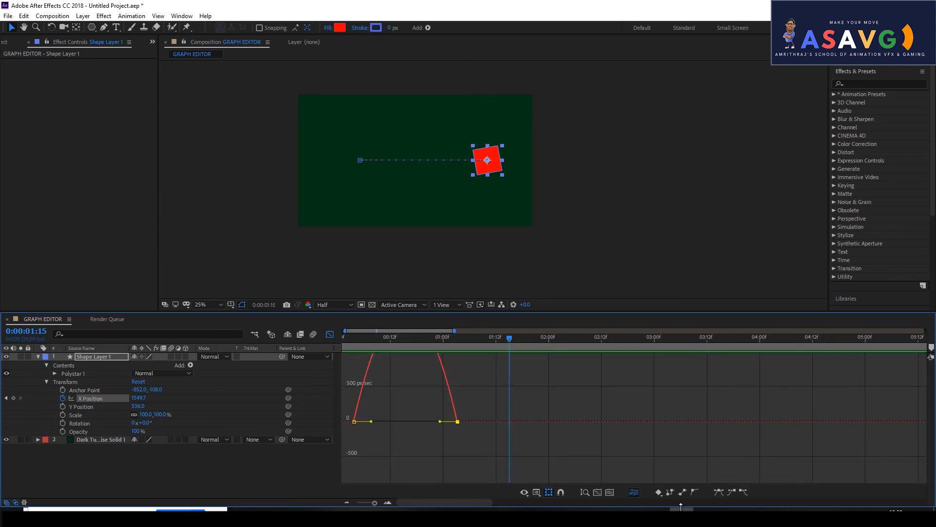
# Convert both X Position keyframes to Auto Bezier and apply Easy Ease to them again
pyautogui.click(432, 421)
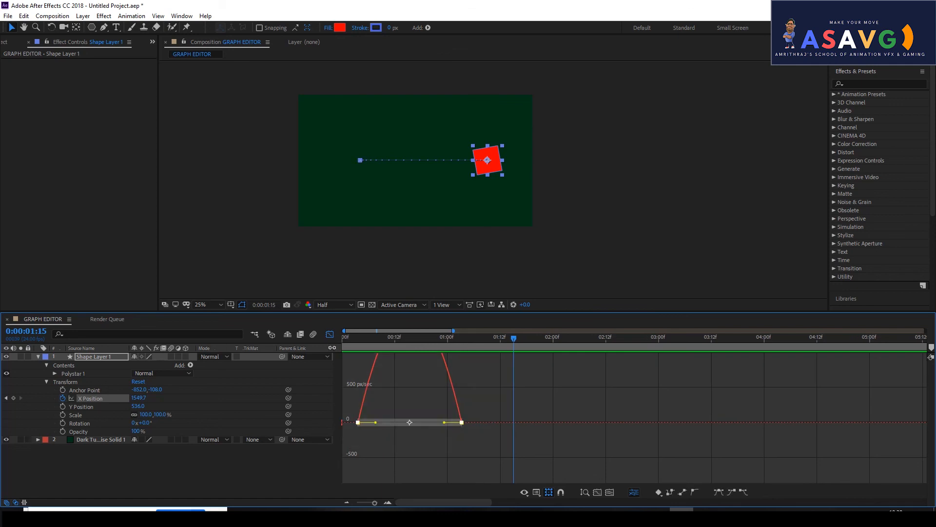
pyautogui.click(694, 491)
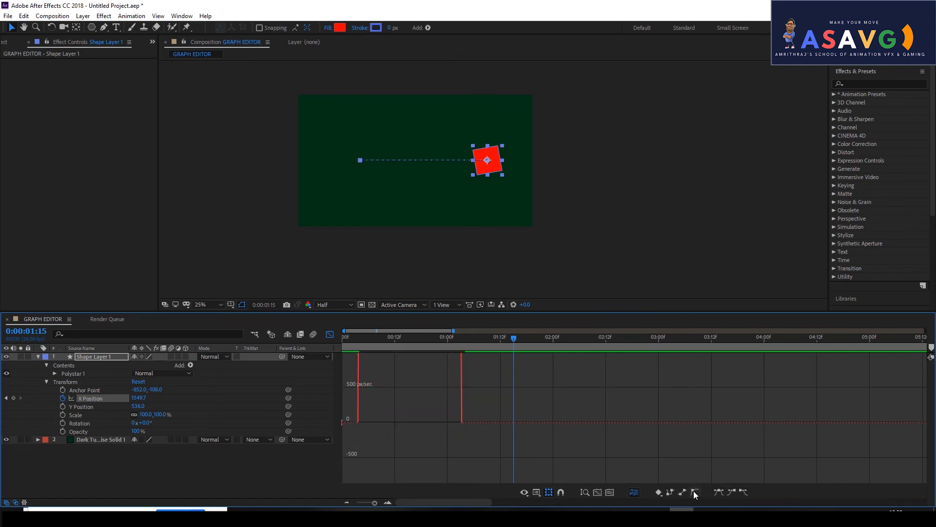
pyautogui.moveTo(545, 476); pyautogui.dragTo(545, 472)
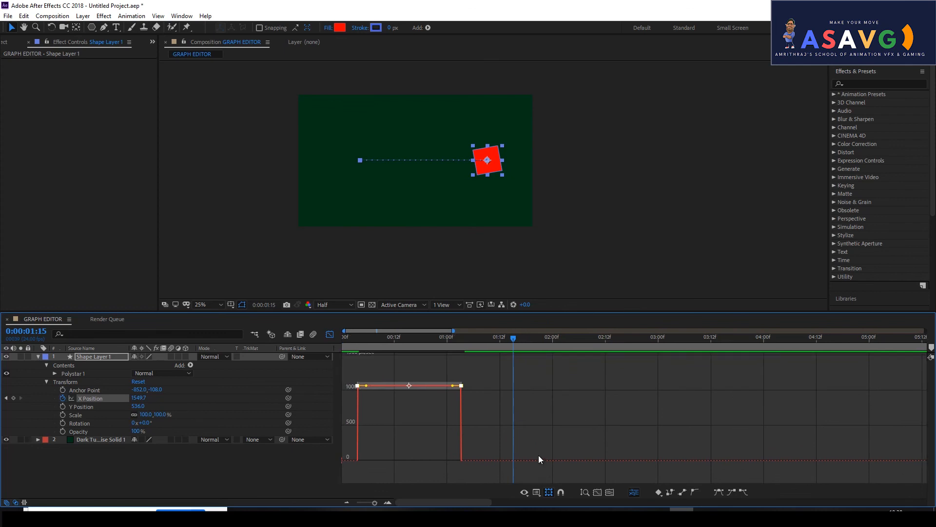
pyautogui.press('F9')
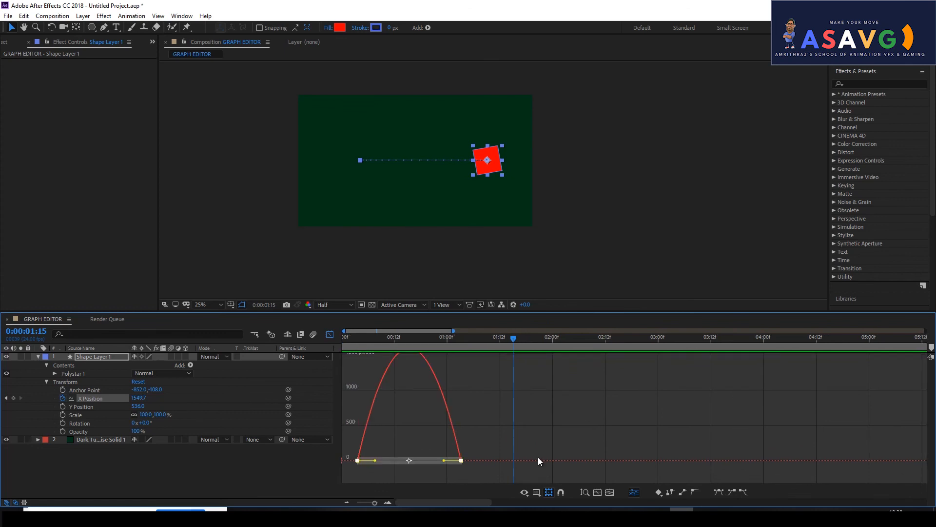
# Apply Easy Ease and Easy Ease In to both X Position keyframes, and set the current time to 0:00:00:20
pyautogui.click(721, 492)
pyautogui.click(729, 493)
pyautogui.moveTo(412, 347); pyautogui.dragTo(433, 362)
# Try moving the end X Position keyframe to 0:00:01:00 on the speed graph, and undo the move
pyautogui.click(501, 441)
pyautogui.click(464, 461)
pyautogui.moveTo(466, 464); pyautogui.dragTo(542, 467)
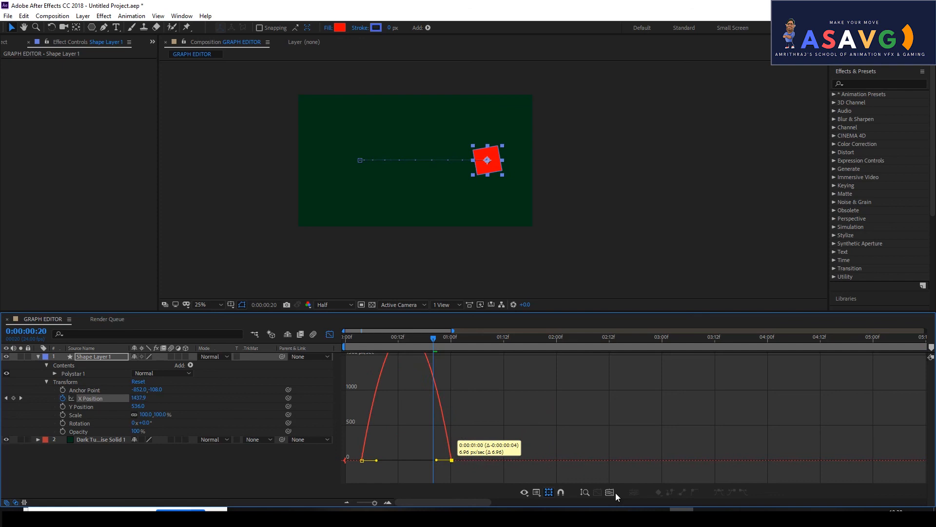
pyautogui.moveTo(702, 495); pyautogui.dragTo(546, 454)
pyautogui.hotkey('ctrl', 'z')
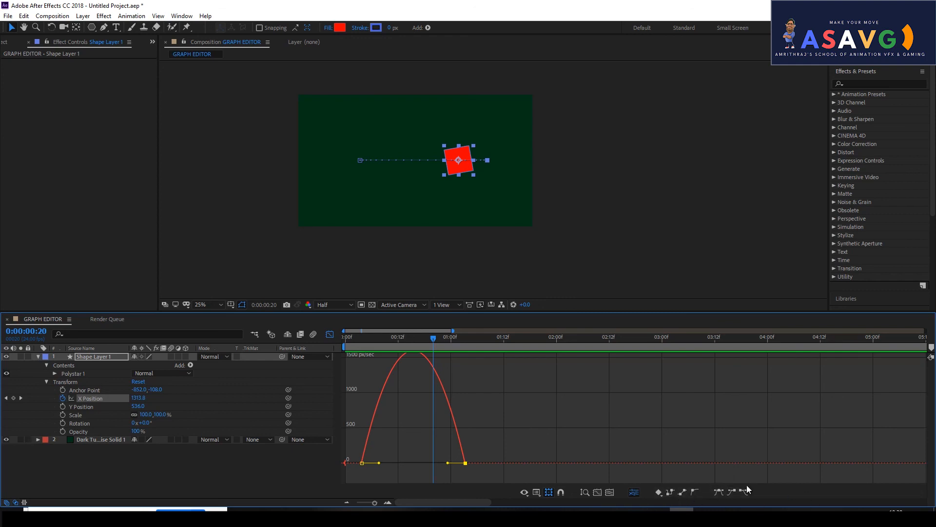
# Try adjusting the end X Position keyframe on the speed graph once more, and undo the change
pyautogui.click(467, 468)
pyautogui.click(466, 463)
pyautogui.moveTo(536, 431); pyautogui.dragTo(554, 380)
pyautogui.hotkey('ctrl', 'z')
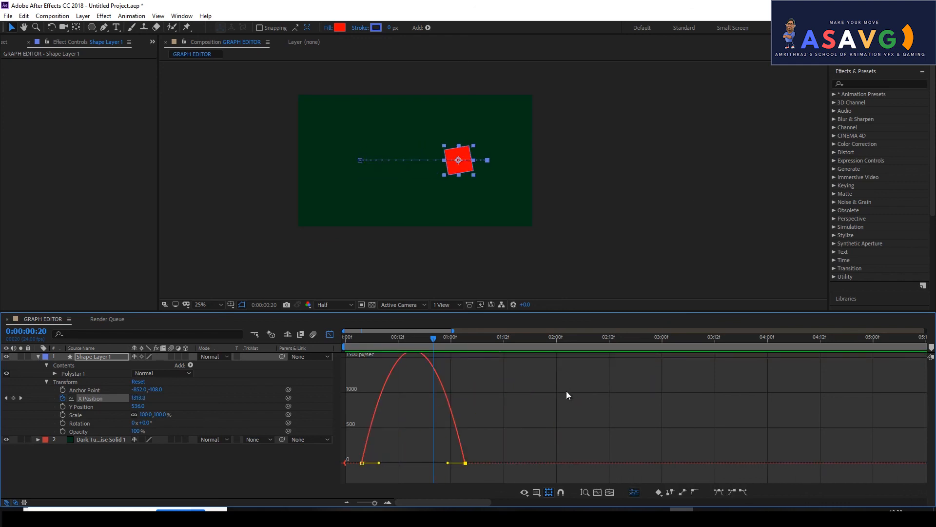